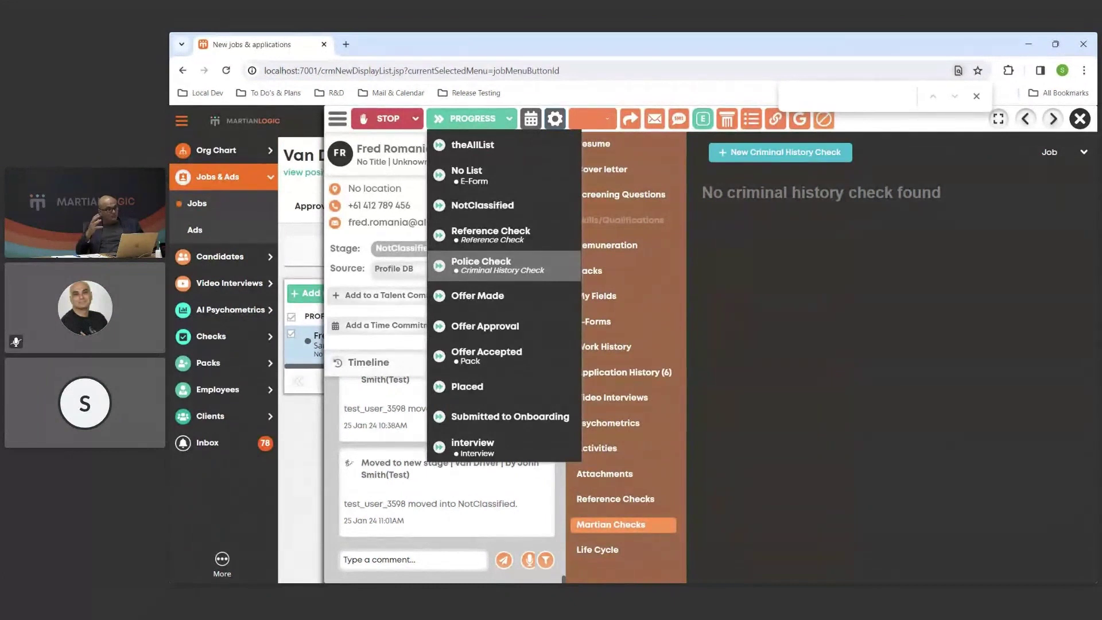
Expand Checks in the sidebar and open Manage Recruitment Workflow from the PROGRESS stage dropdown.
left_click(267, 344)
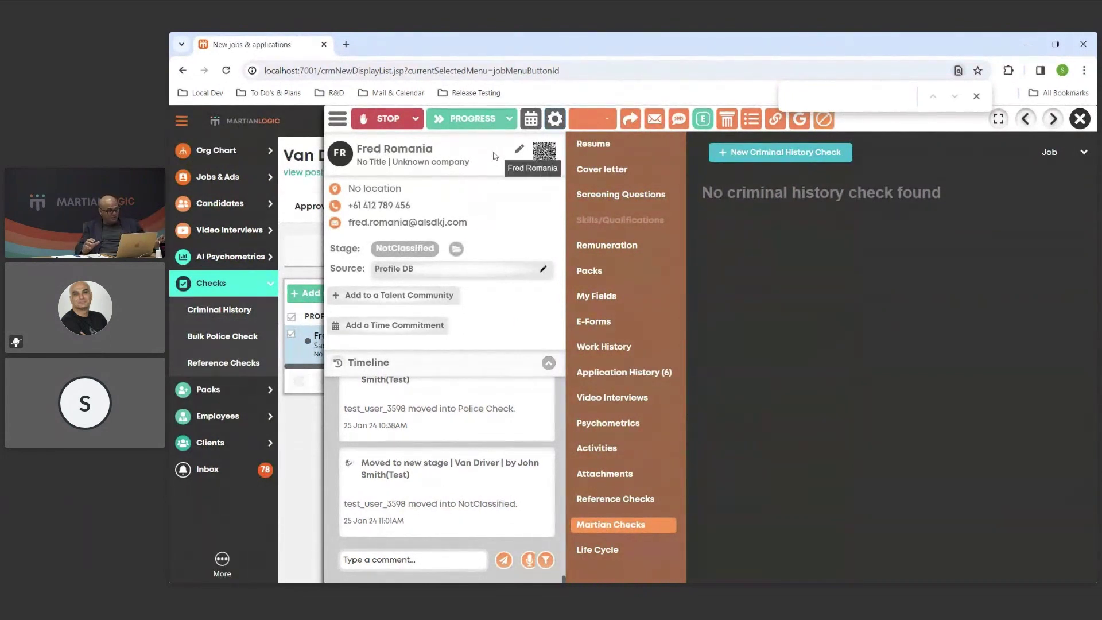
left_click(508, 127)
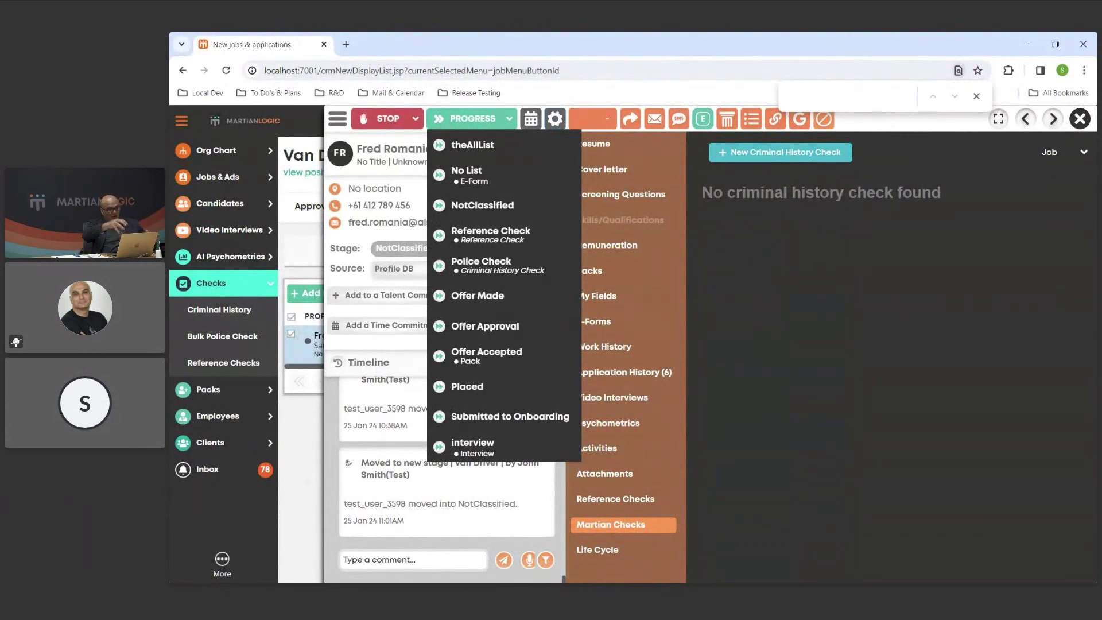
left_click(555, 118)
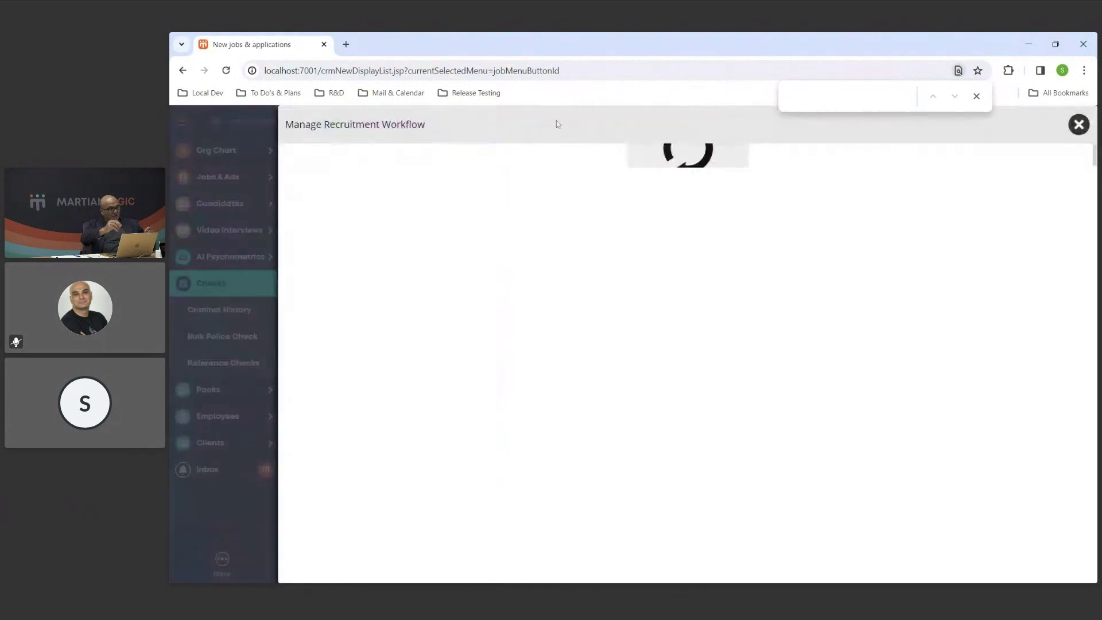
Link a Start a Criminal History Check action to the Offer Made stage, then close the workflow settings.
scroll(692, 405, "down", 10)
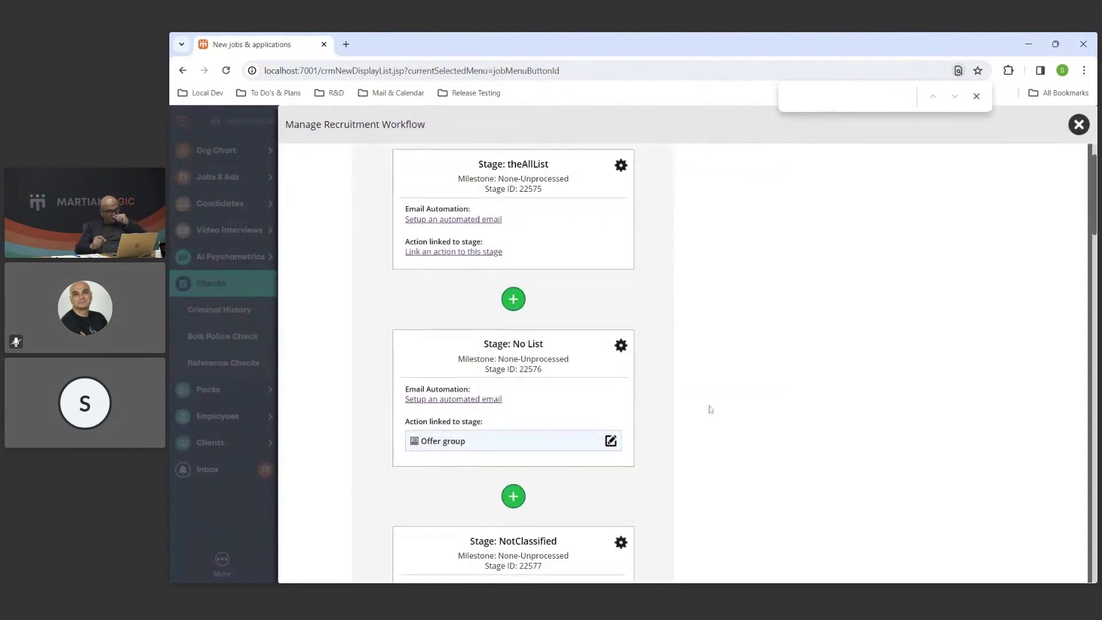
scroll(692, 405, "down", 3)
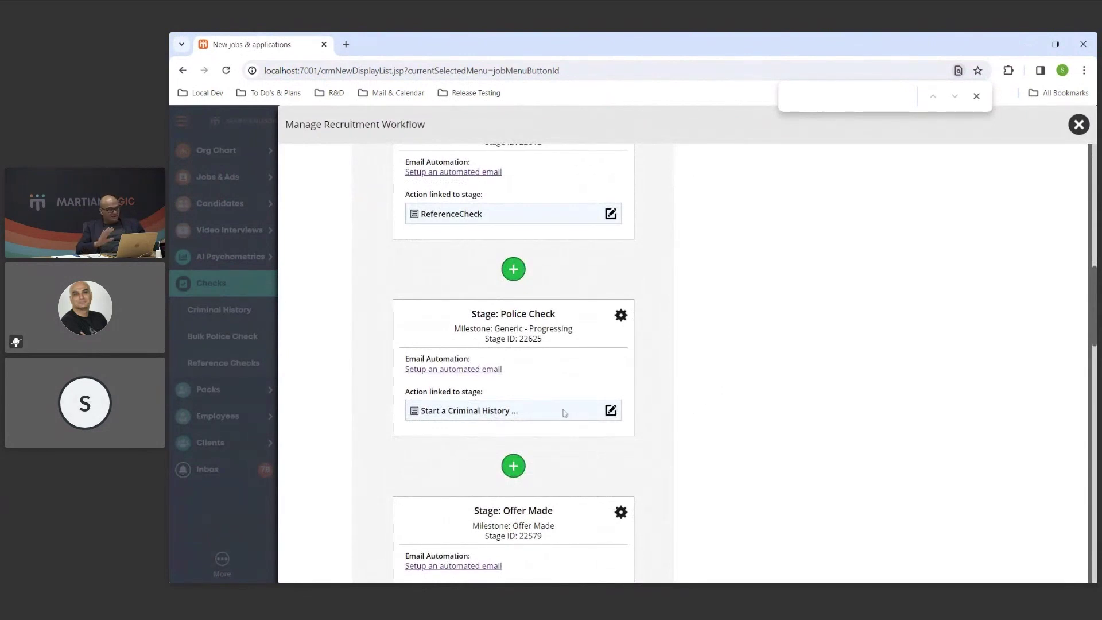
left_click(976, 96)
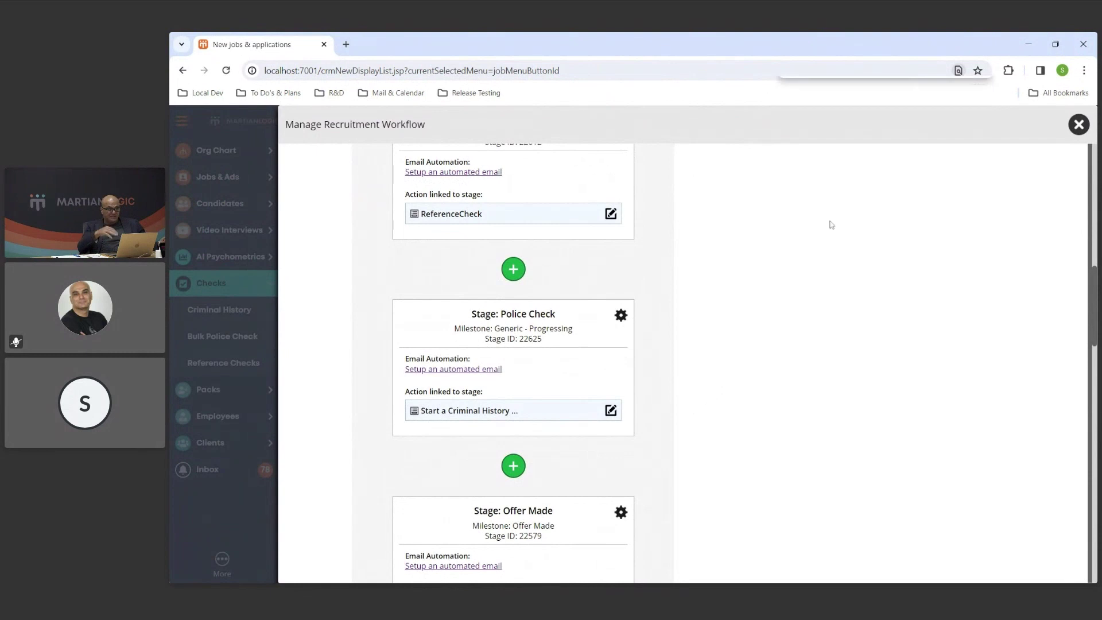
scroll(625, 416, "down", 1)
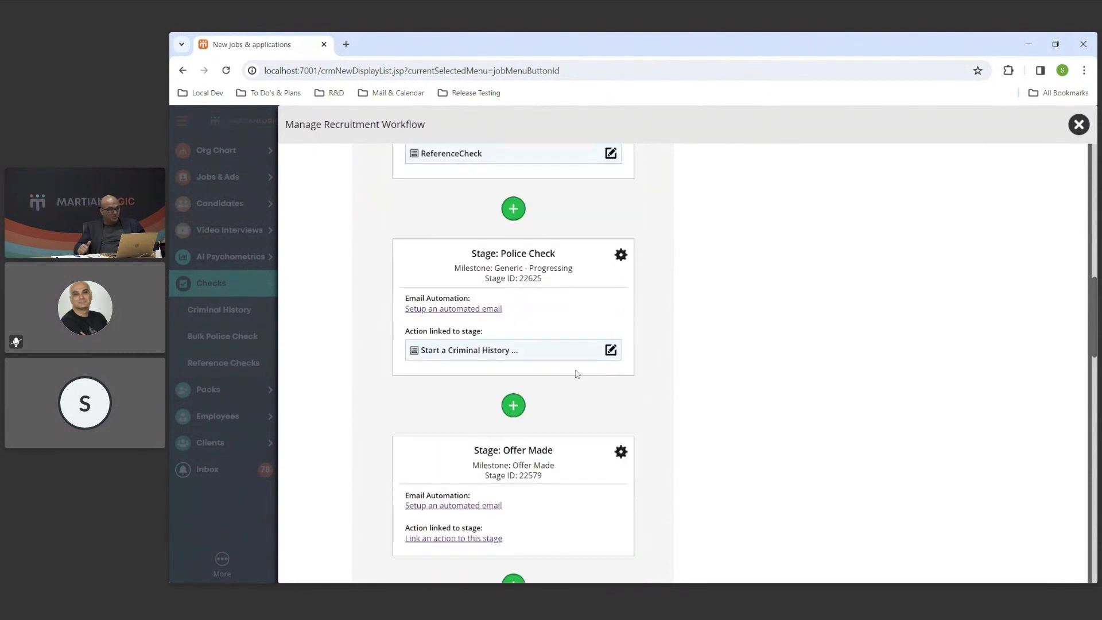
left_click(474, 540)
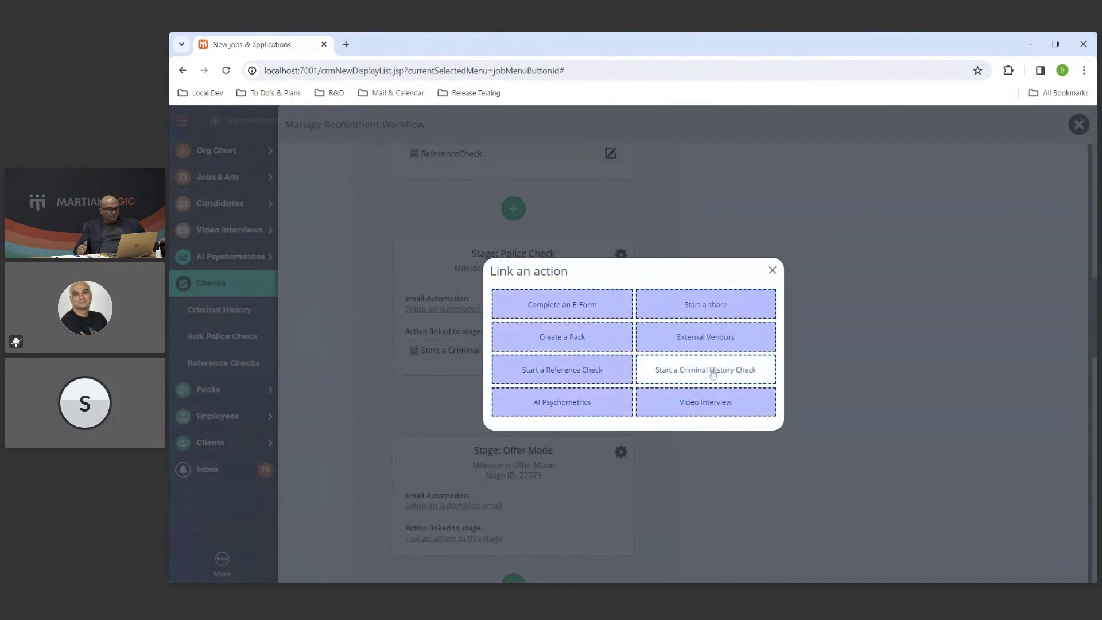
left_click(761, 379)
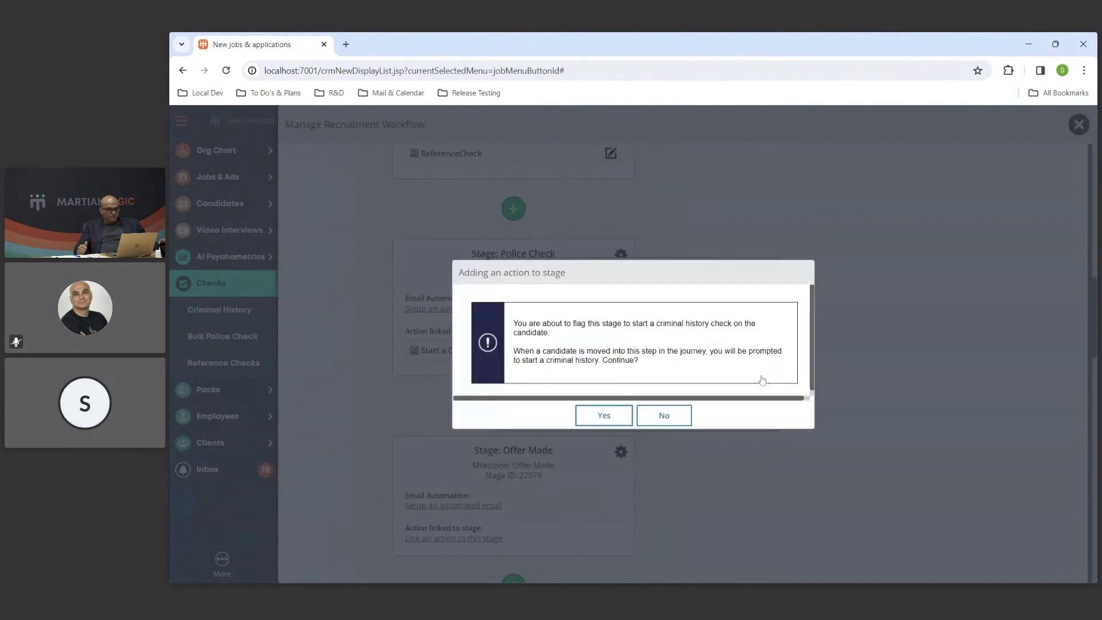
left_click(602, 419)
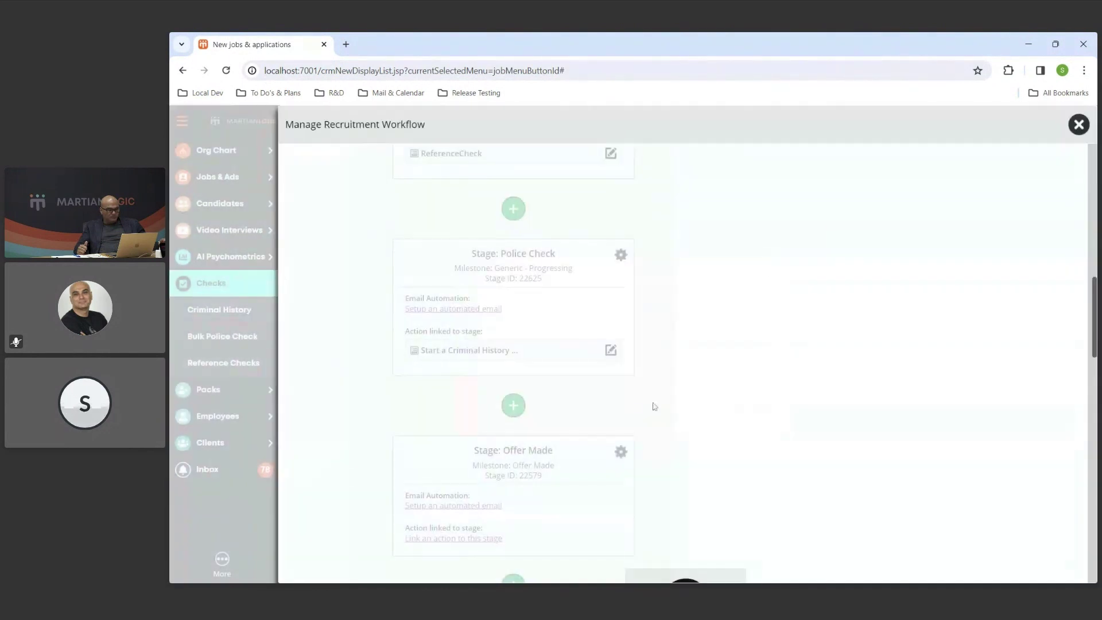
scroll(652, 423, "down", 1)
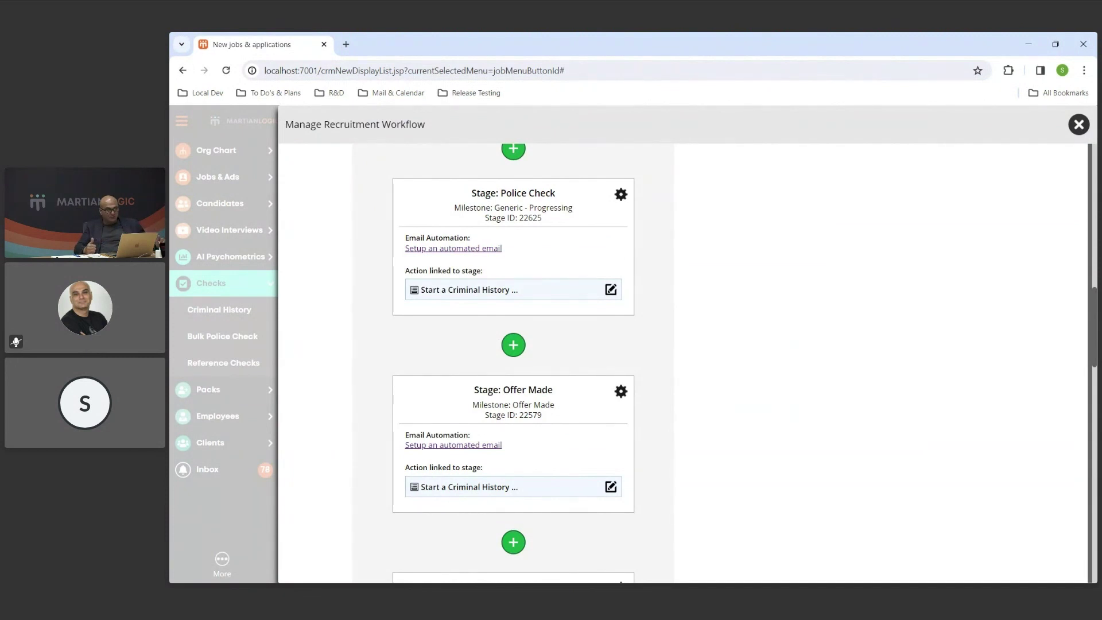
left_click(1078, 125)
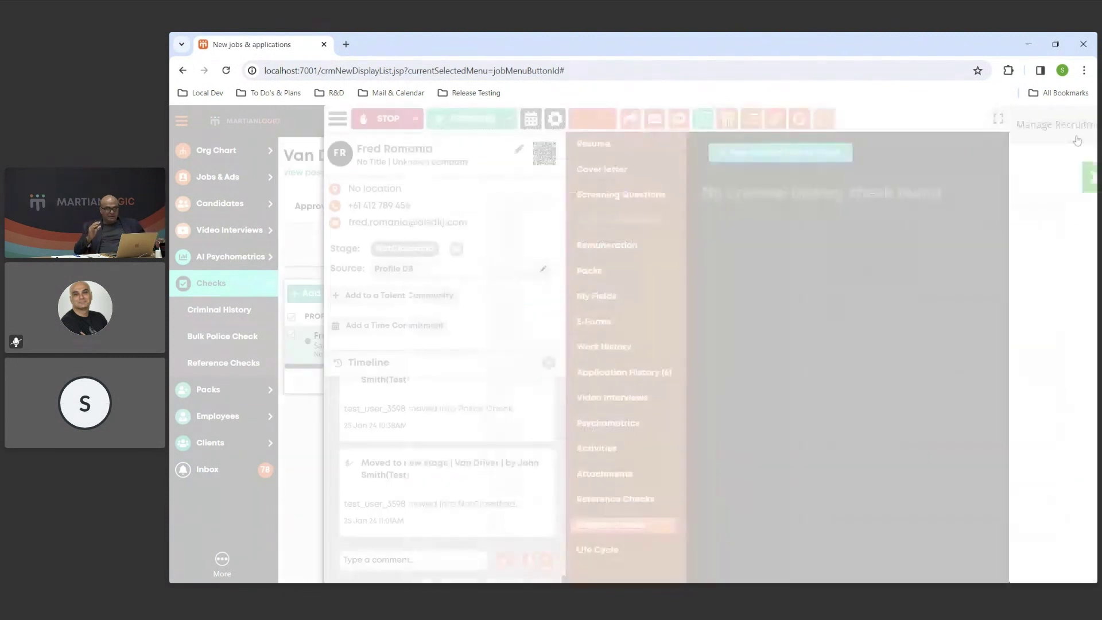
Move the candidate to the Police Check stage to bring up the criminal history check form.
left_click(488, 118)
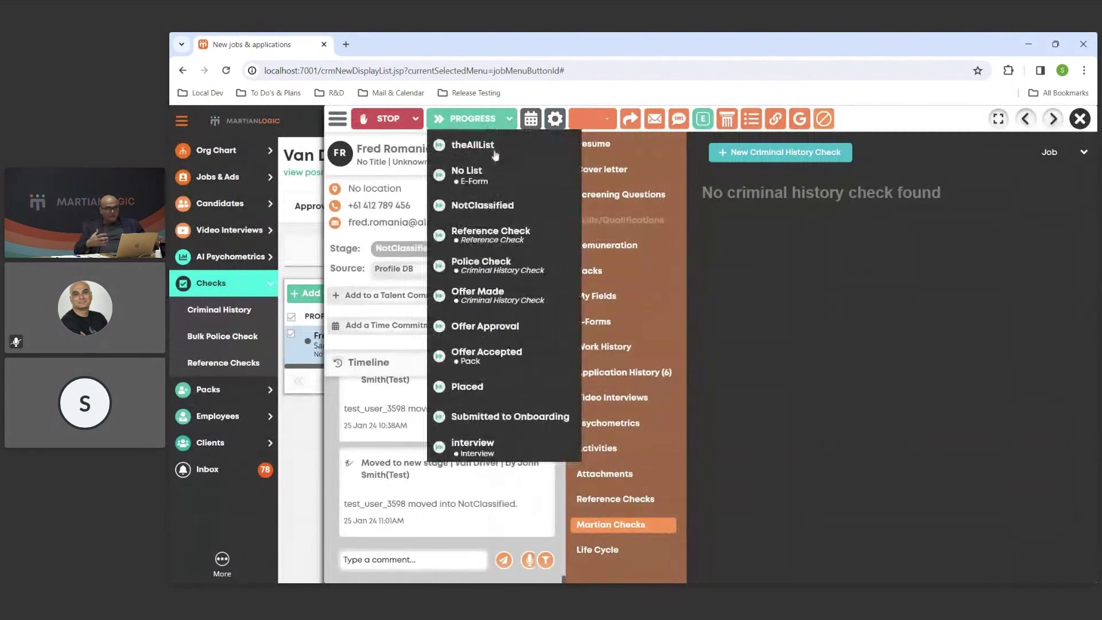
left_click(556, 274)
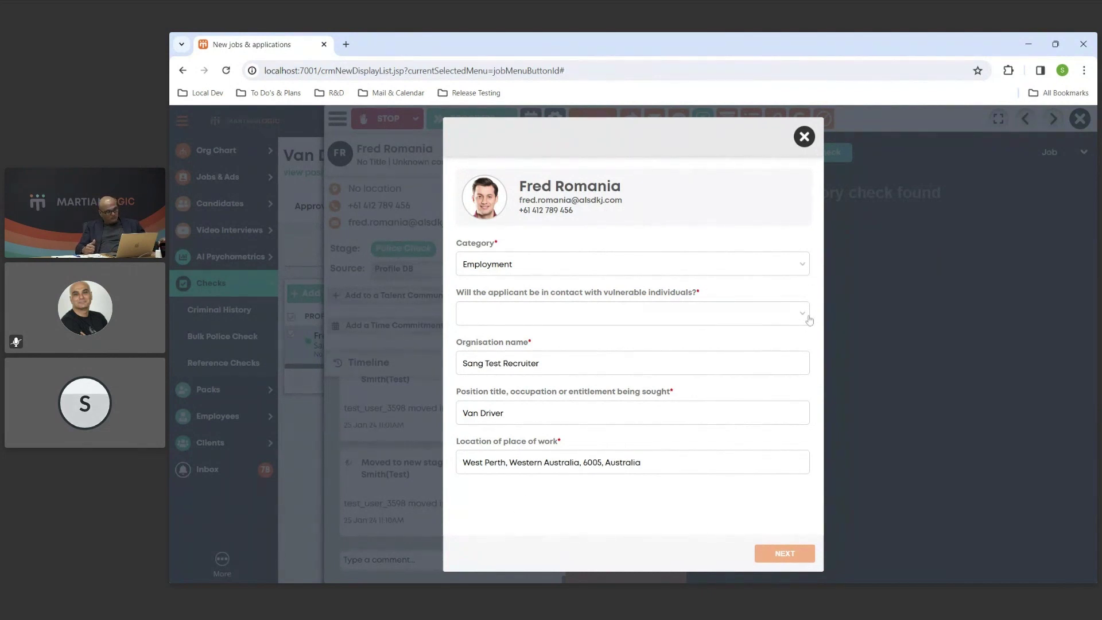
Set vulnerable-individuals contact to No contact and continue to the invitation email preview.
left_click(806, 322)
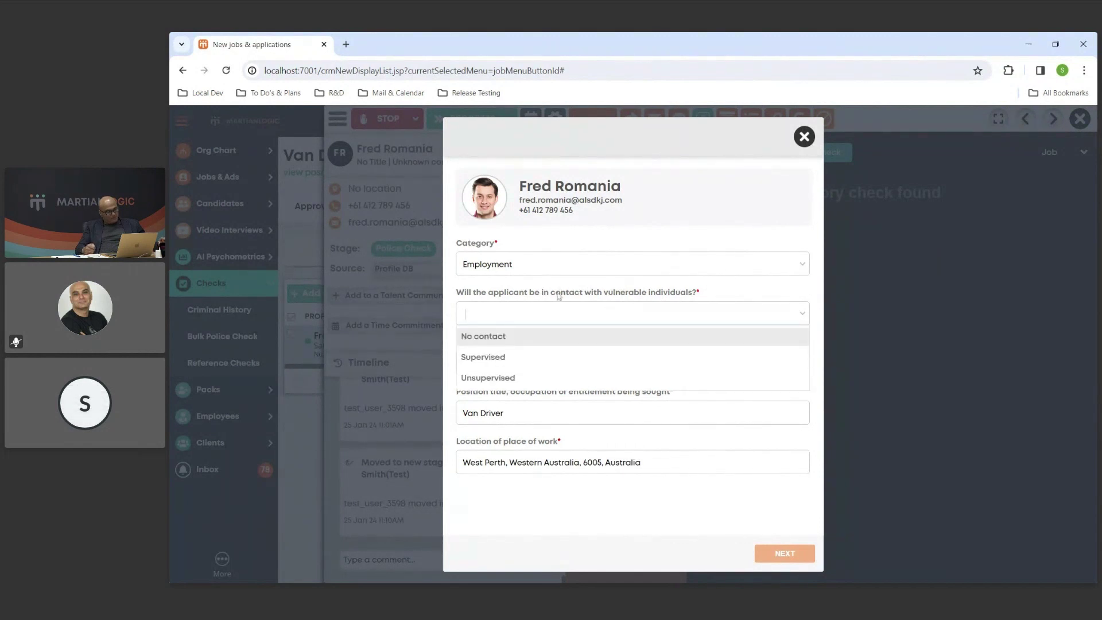
left_click(525, 336)
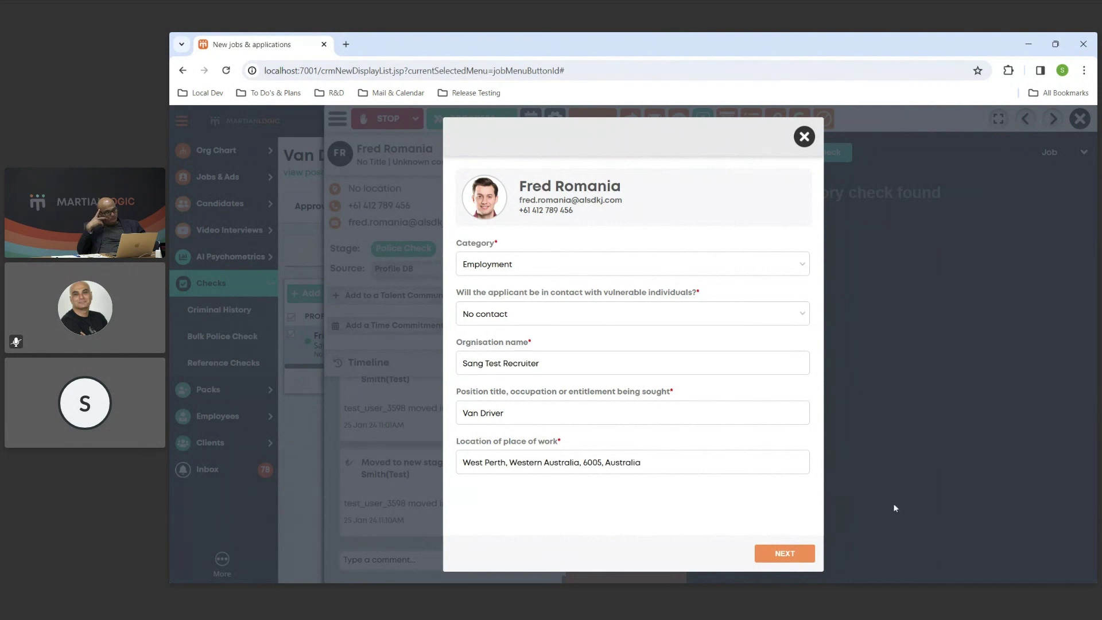
left_click(812, 558)
Review the invitation email body, leaving its text unchanged, and send the criminal history check invitation.
scroll(789, 433, "down", 1)
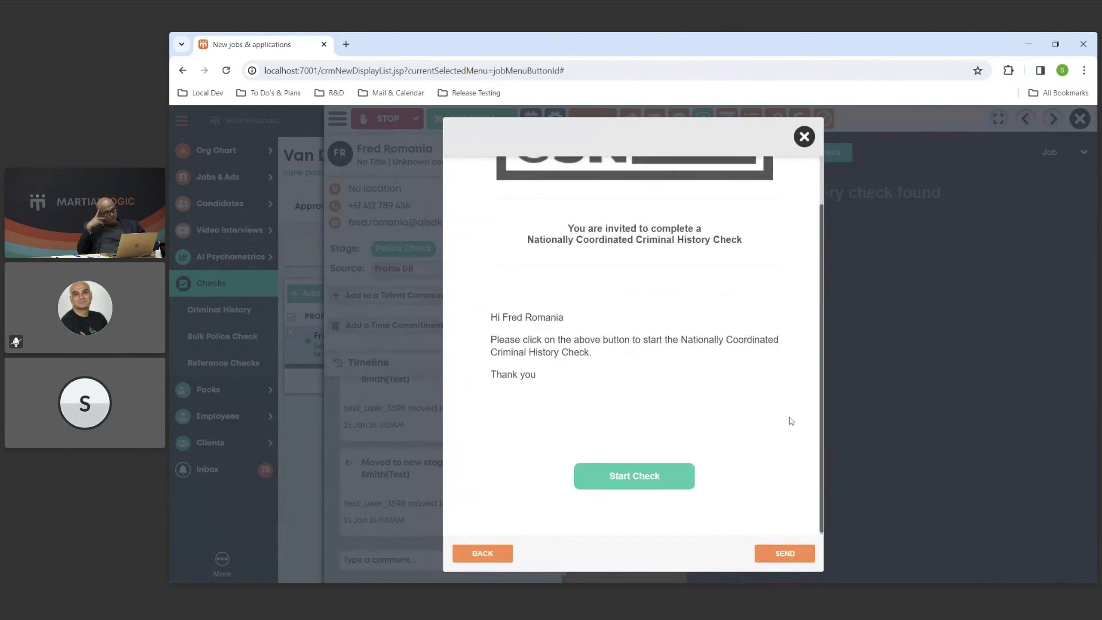
scroll(791, 421, "up", 1)
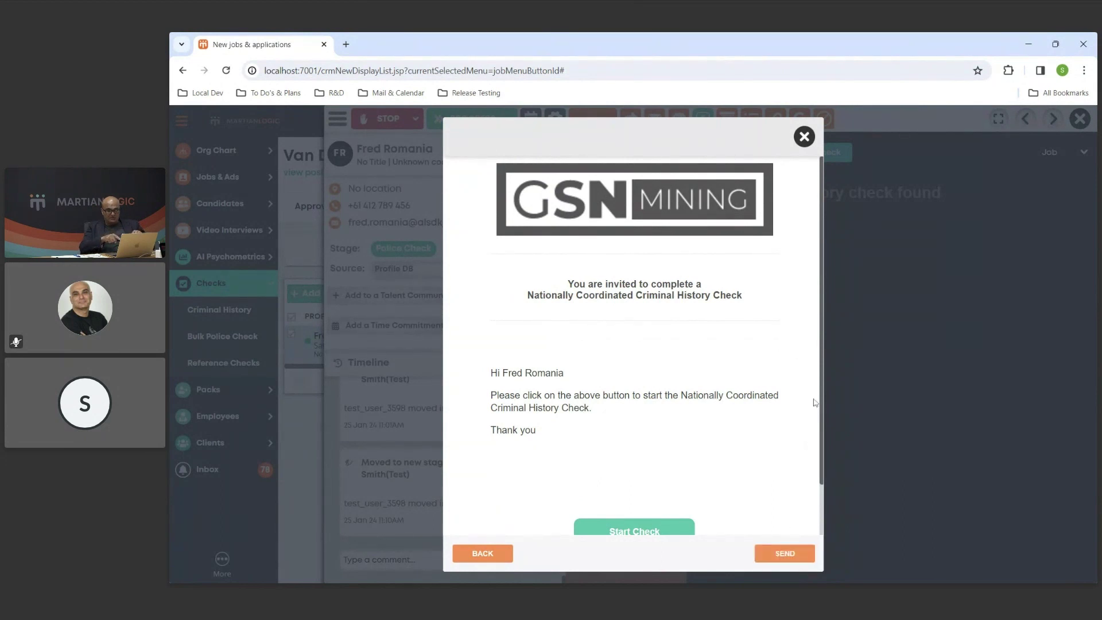
scroll(706, 400, "down", 1)
left_click(737, 322)
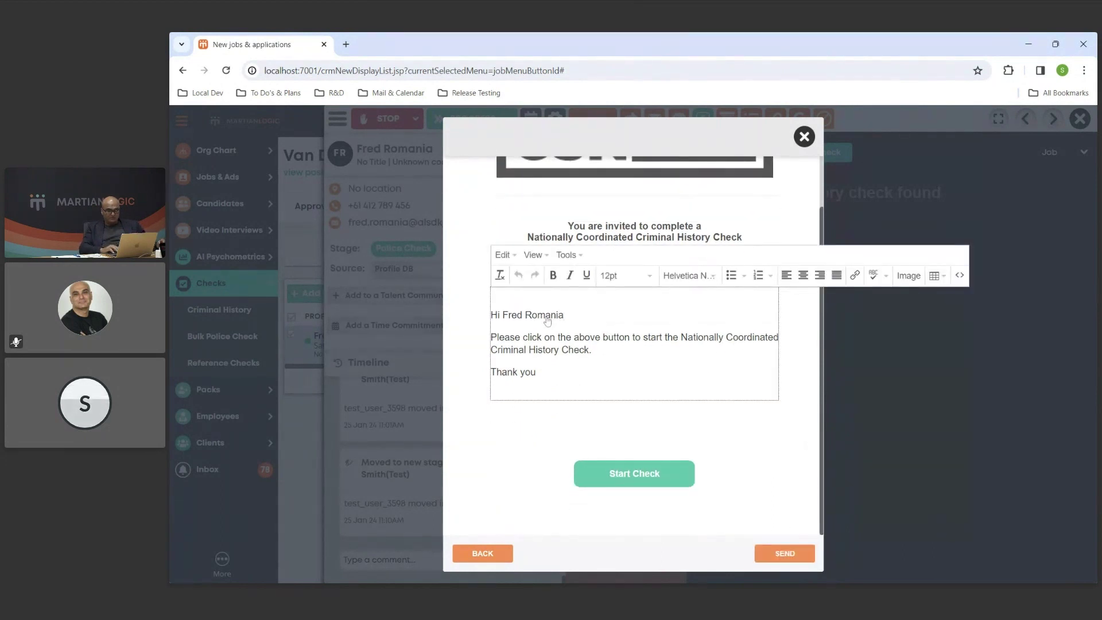
left_click(598, 352)
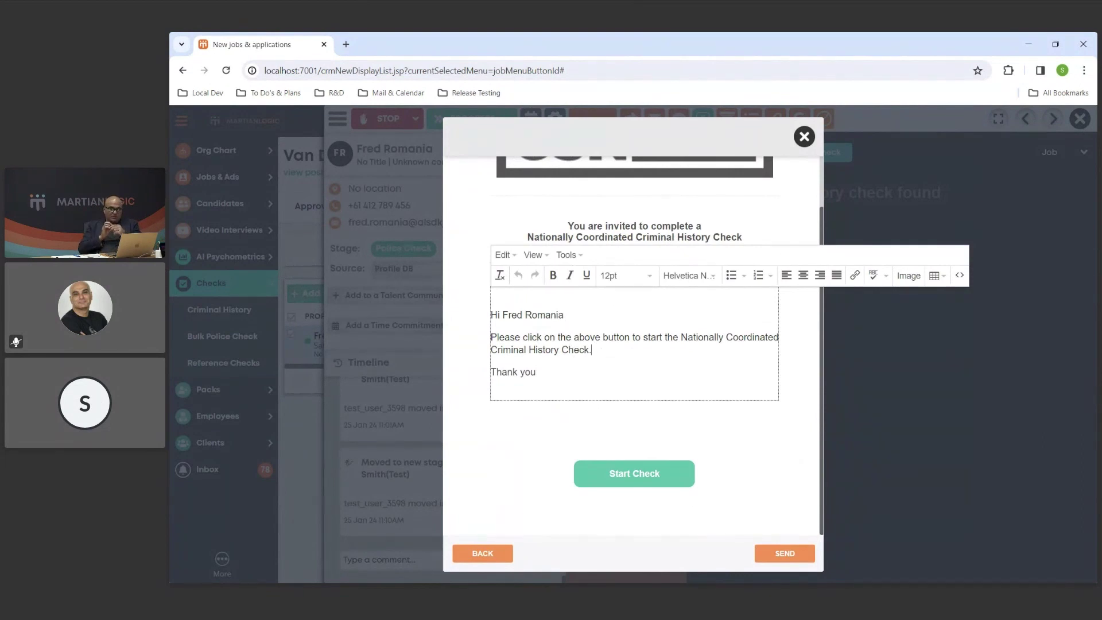
key("Return")
key("BackSpace")
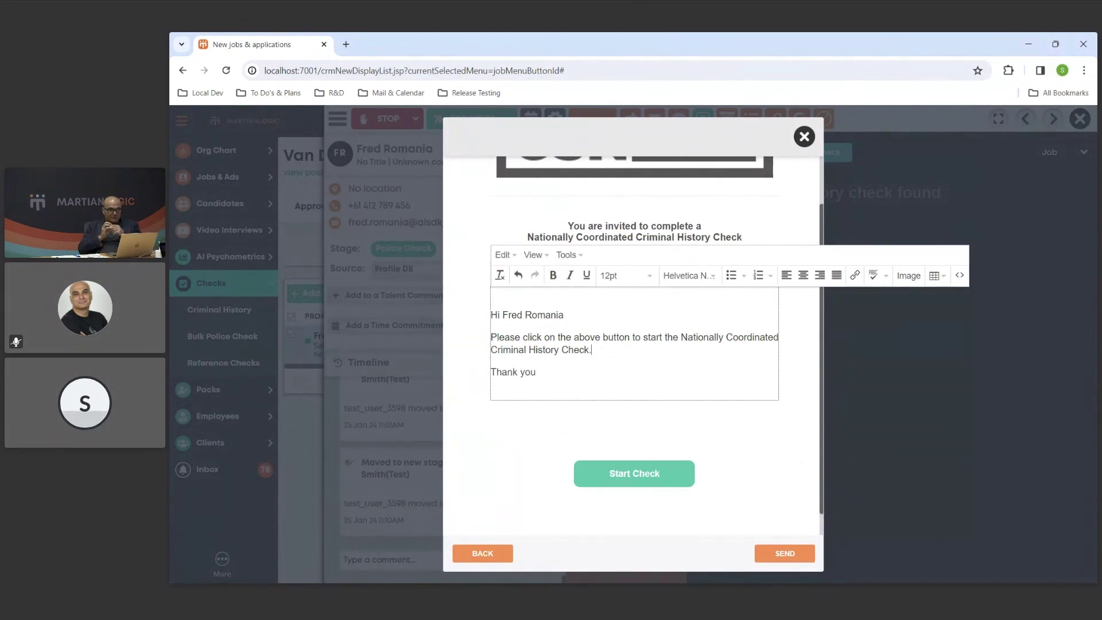
left_click(784, 434)
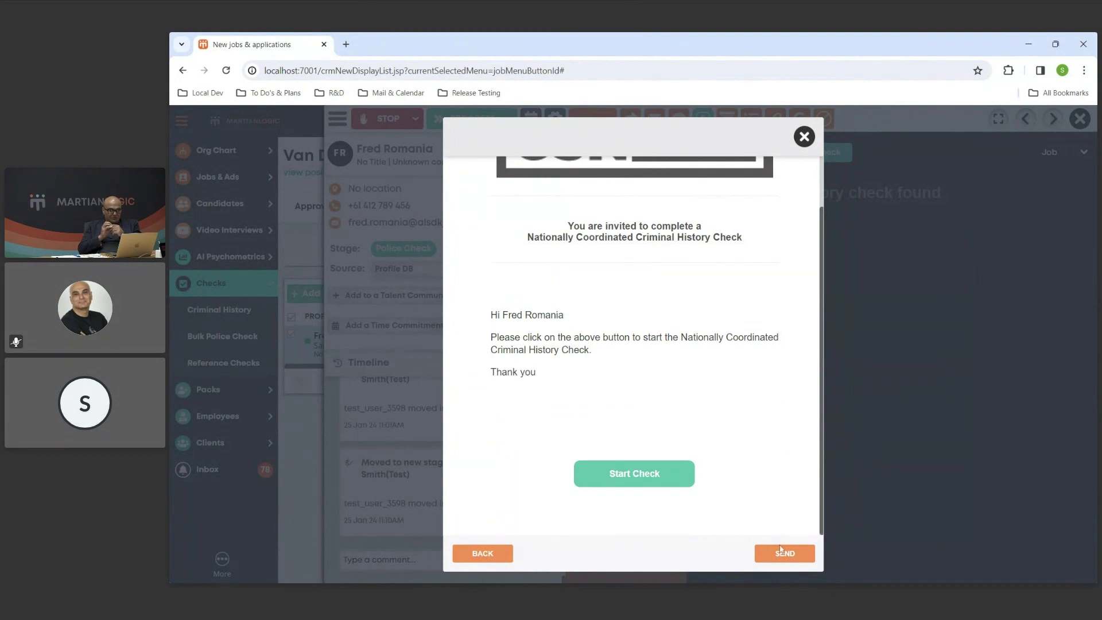
left_click(781, 550)
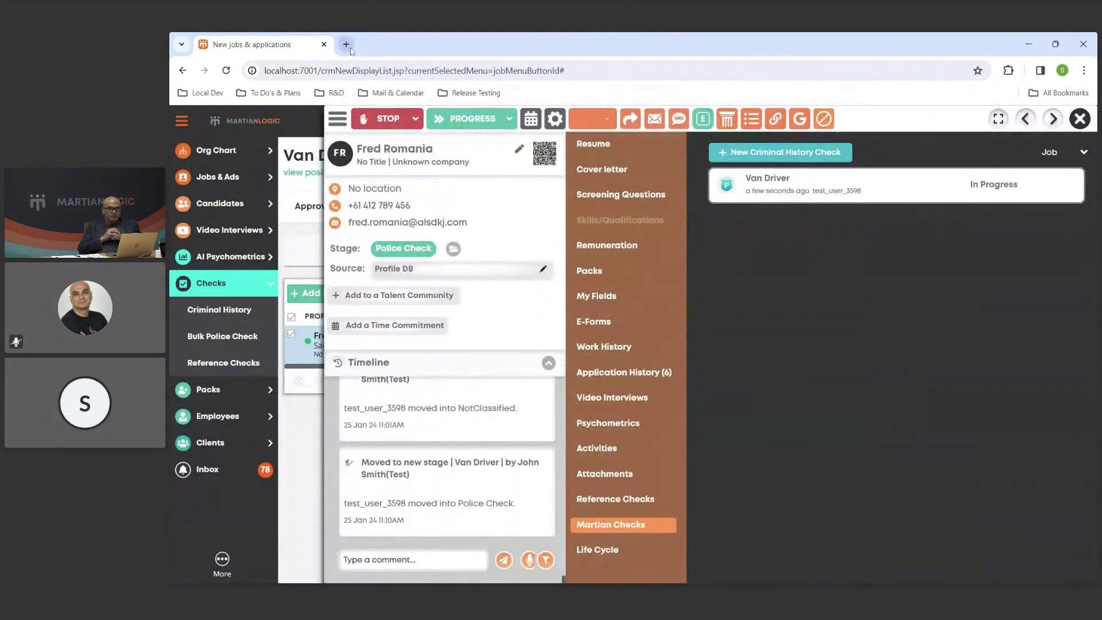
Briefly check the Mailtrap inboxes in a new tab, then open the Van Driver check's details.
left_click(347, 46)
type("m")
key("Return")
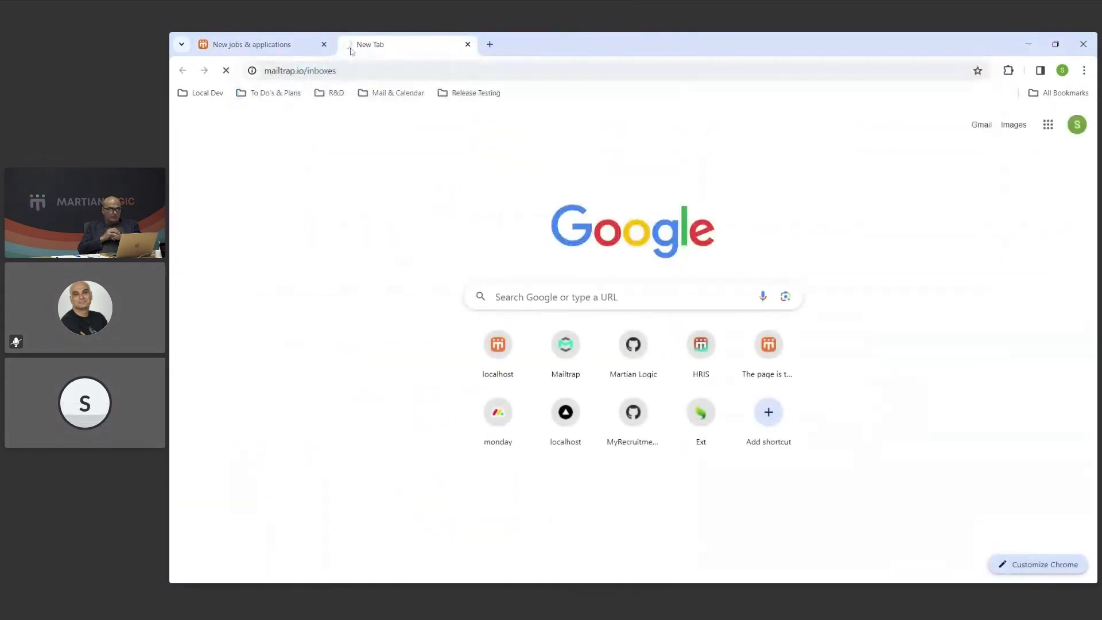
key("ctrl+w")
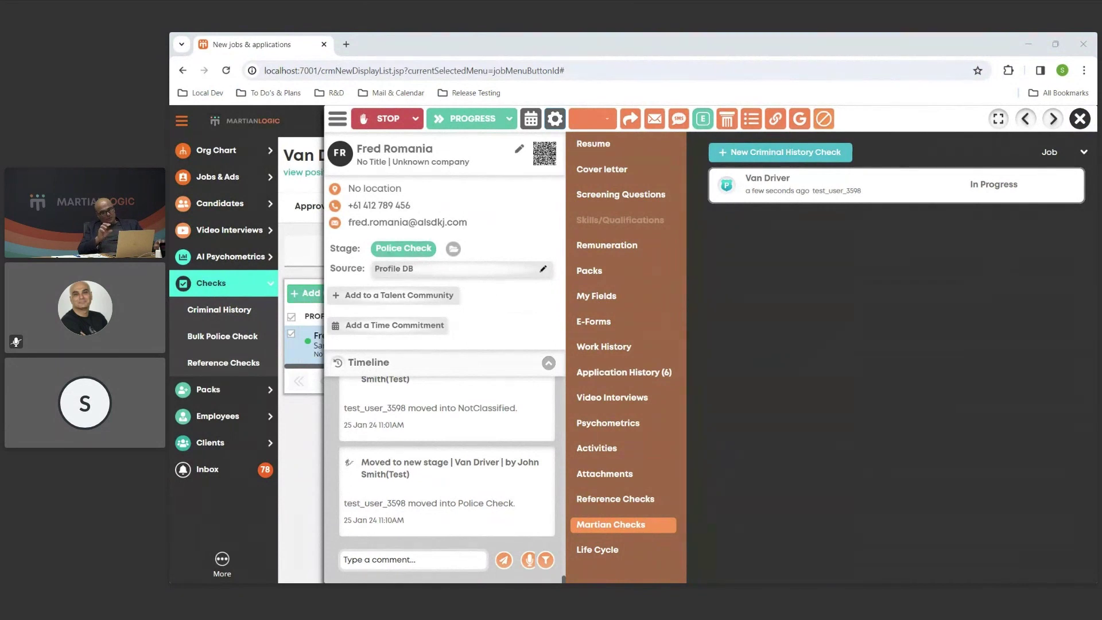
mouse_move(794, 191)
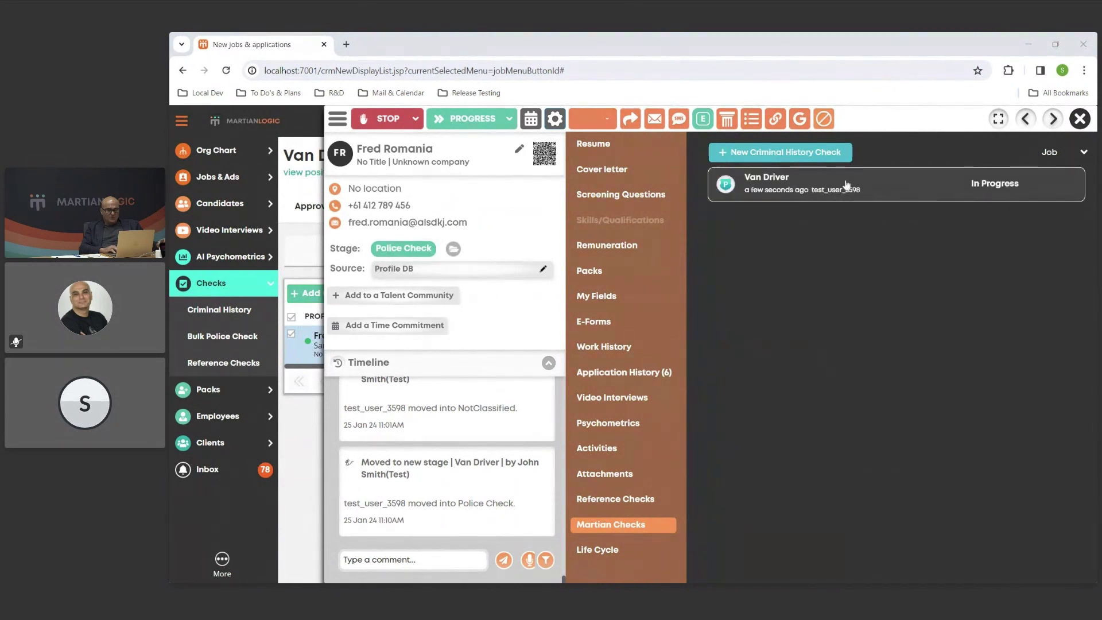
left_click(809, 185)
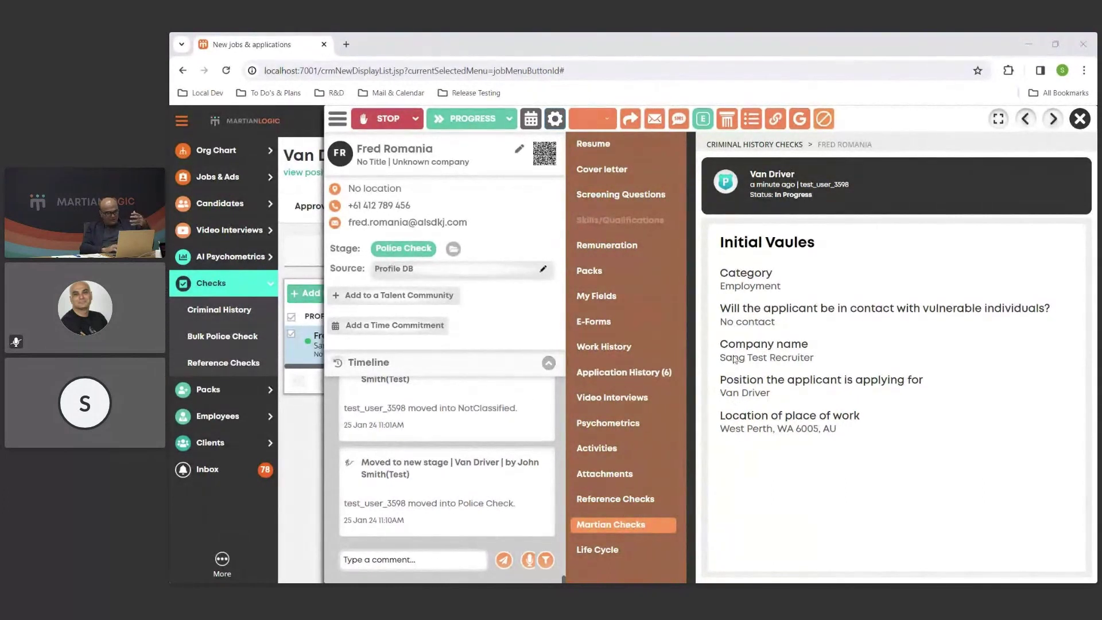
Go back to the checks list, reselect the Van Driver check, and close the candidate profile.
left_click(769, 145)
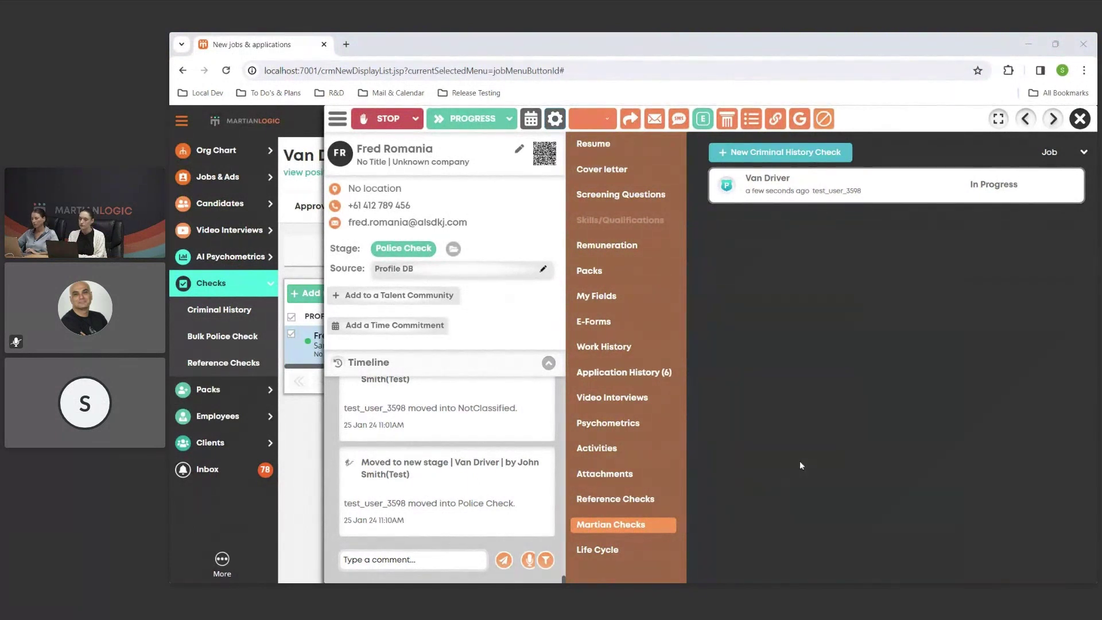
left_click(769, 185)
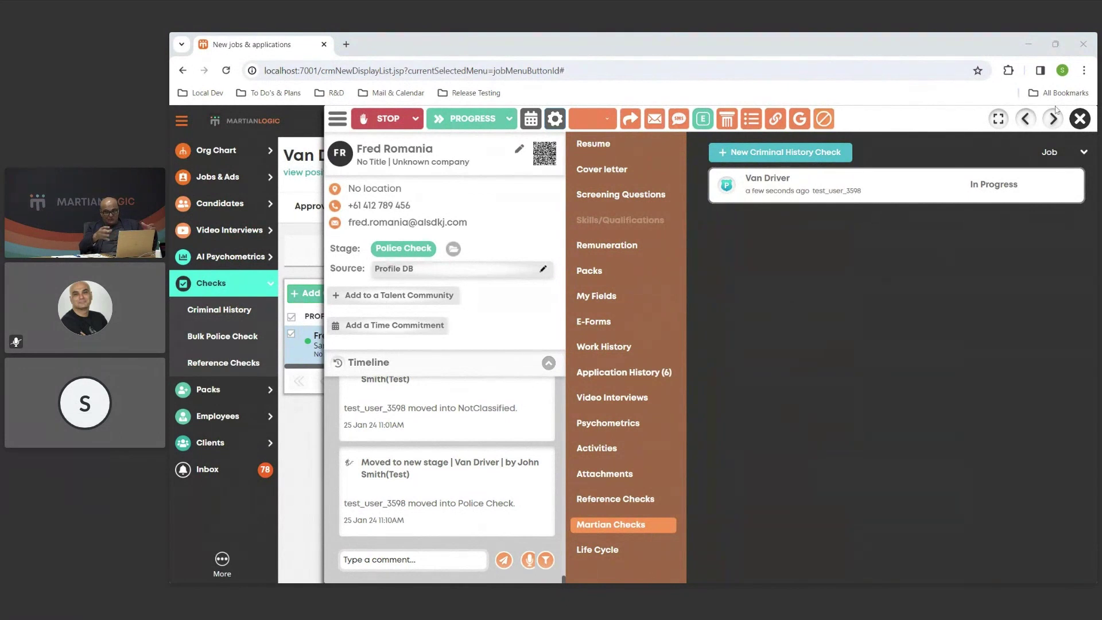
left_click(1080, 118)
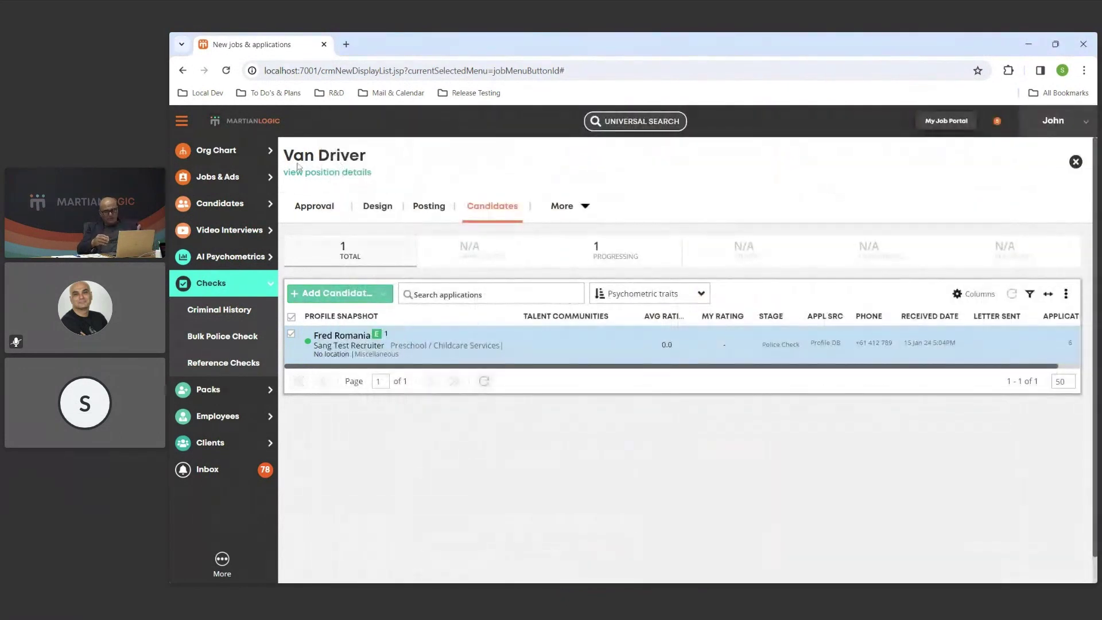
Reopen the candidate's profile and go to Checks > Criminal History to see the Van Driver check.
left_click(384, 357)
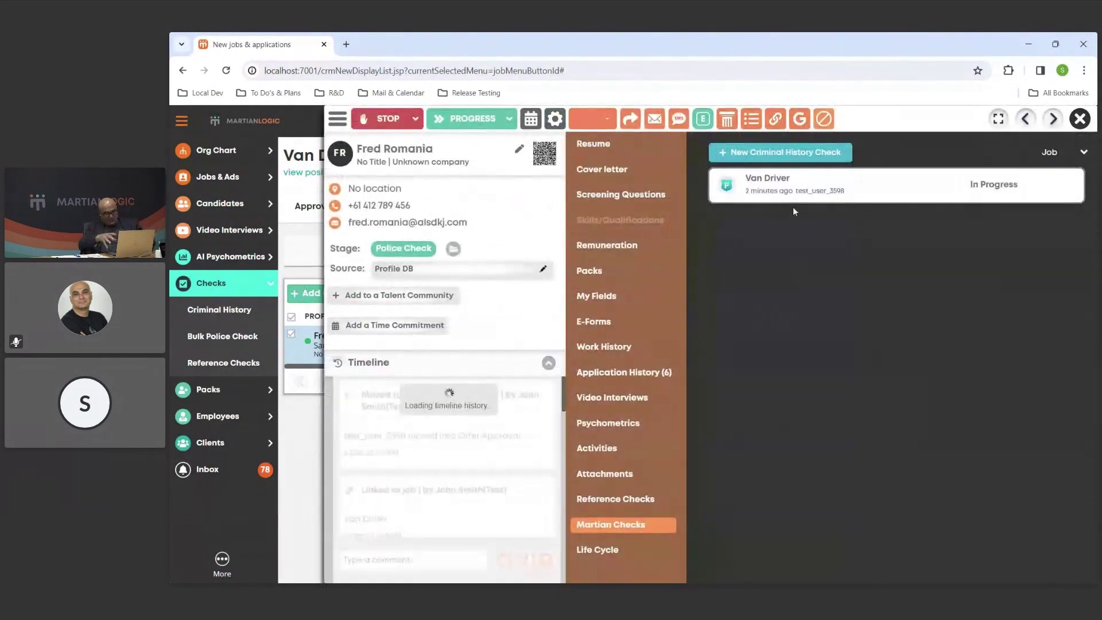
mouse_move(755, 196)
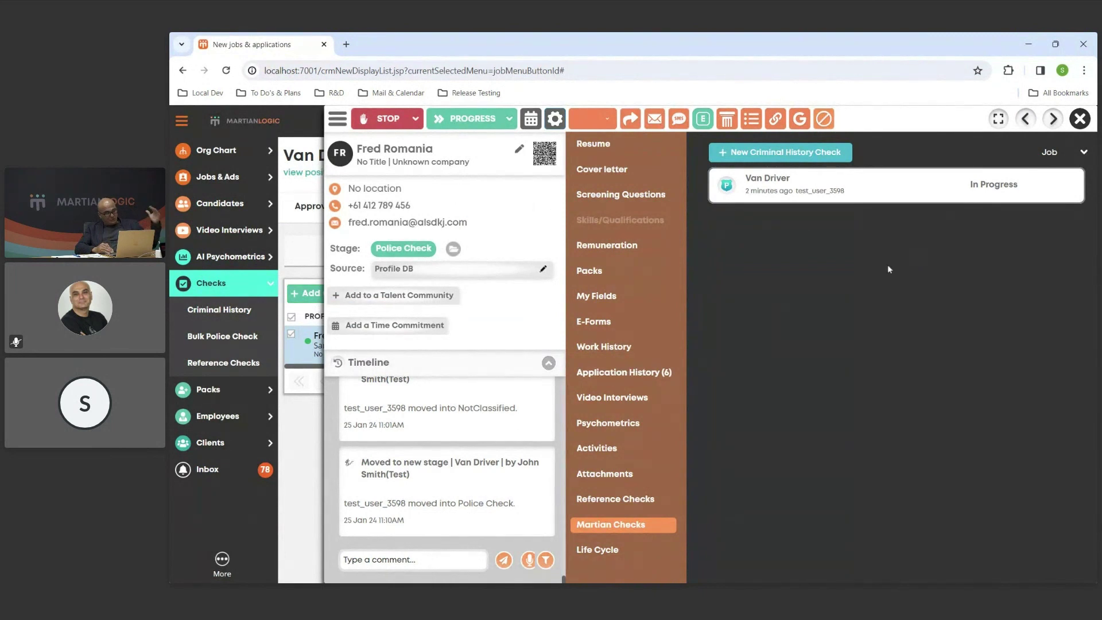
left_click(240, 311)
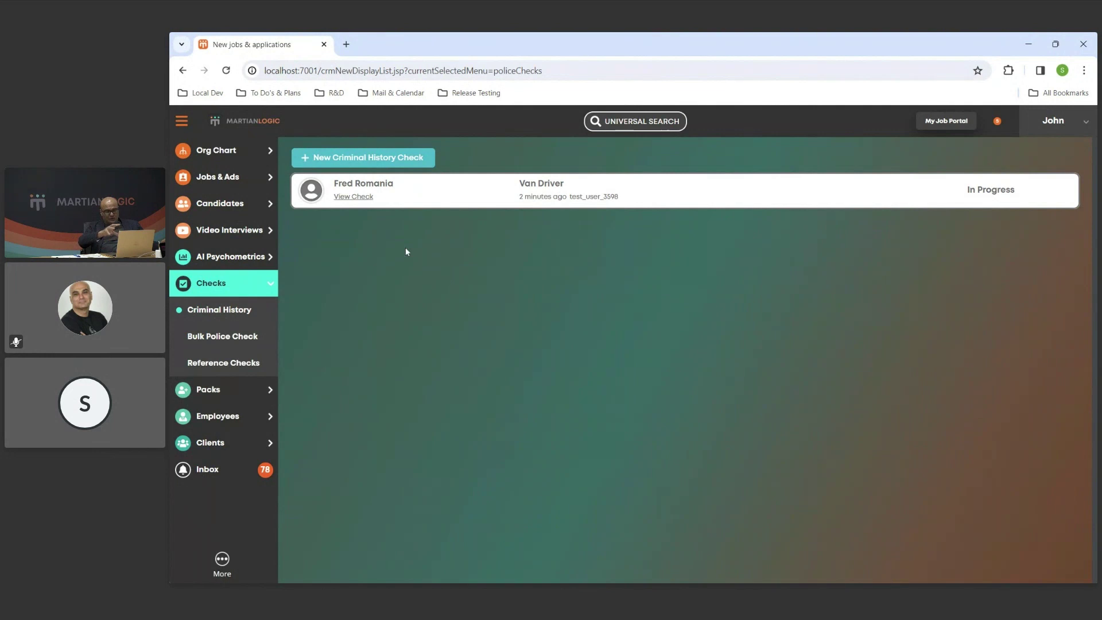
Open the candidate's NCCHC check form in a new tab at its Authentication page.
mouse_move(530, 206)
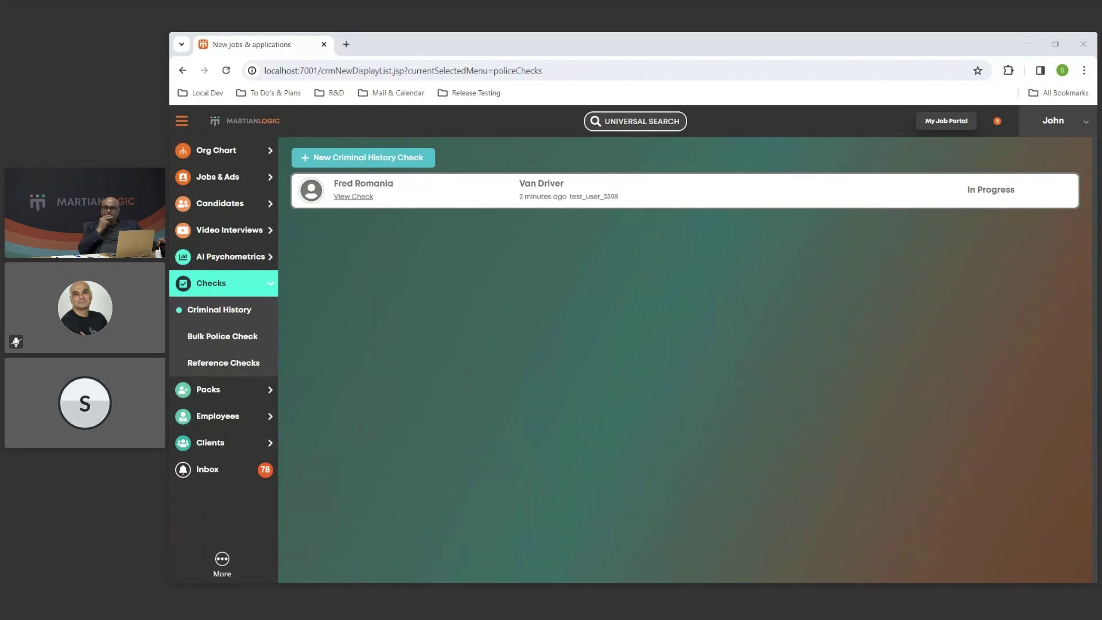
left_click(354, 196)
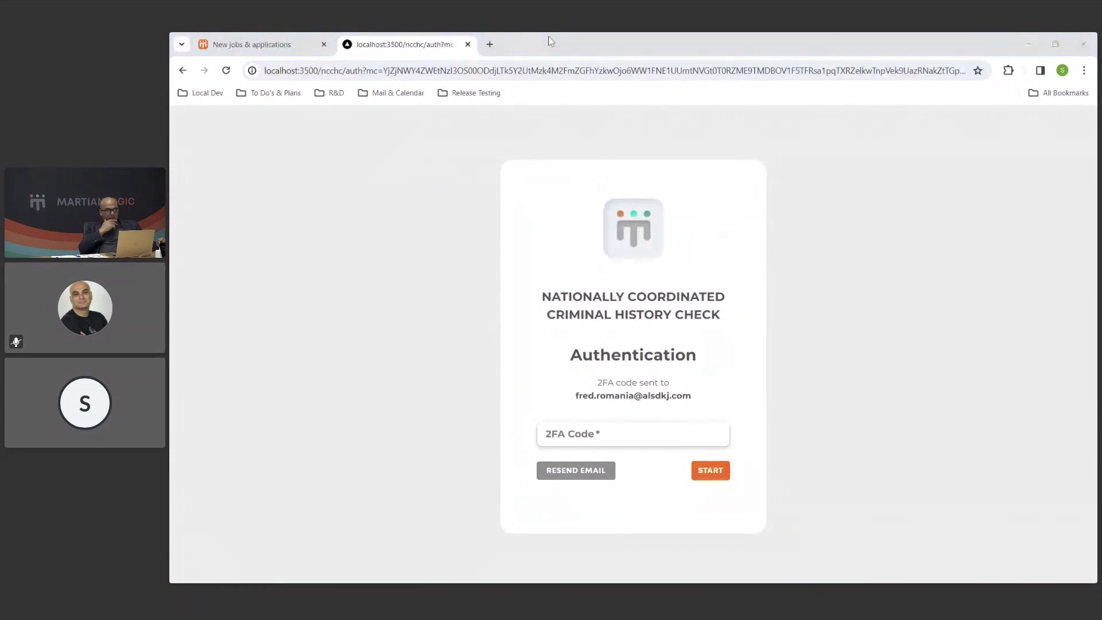
In Mailtrap's Dev Inbox, open the newest MFA Code email and select its verification code.
left_click(869, 244)
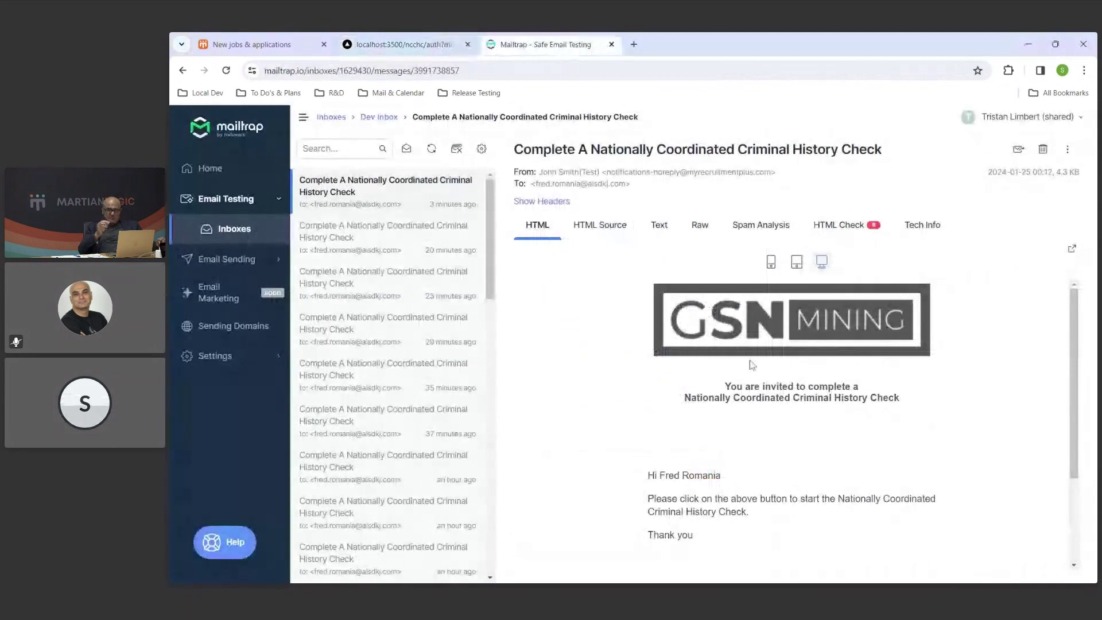
left_click(304, 121)
scroll(903, 374, "down", 3)
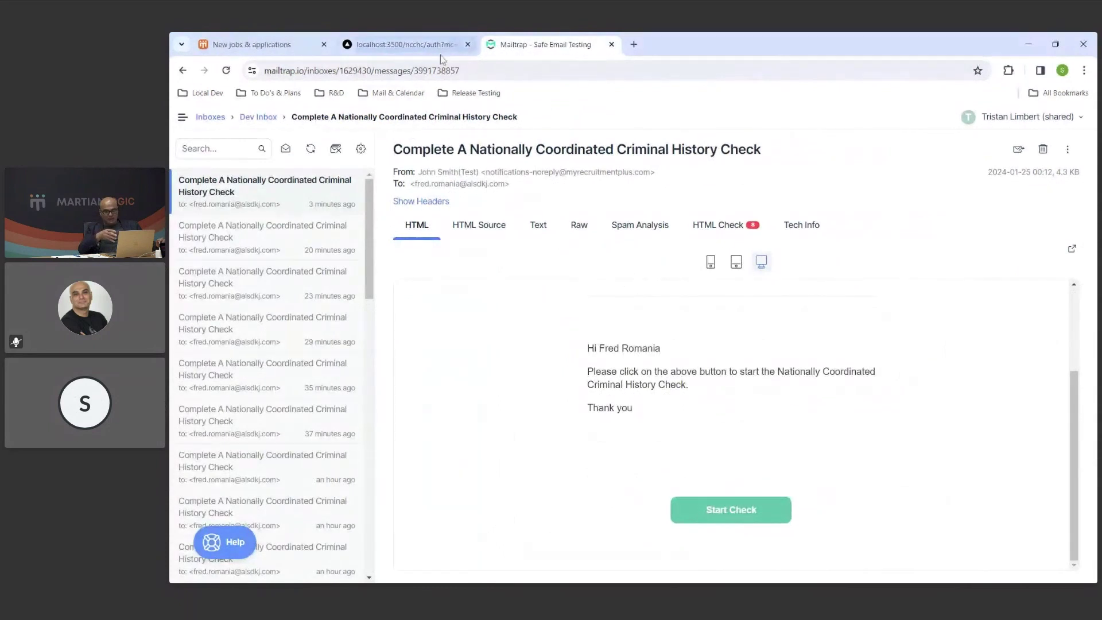
left_click(411, 51)
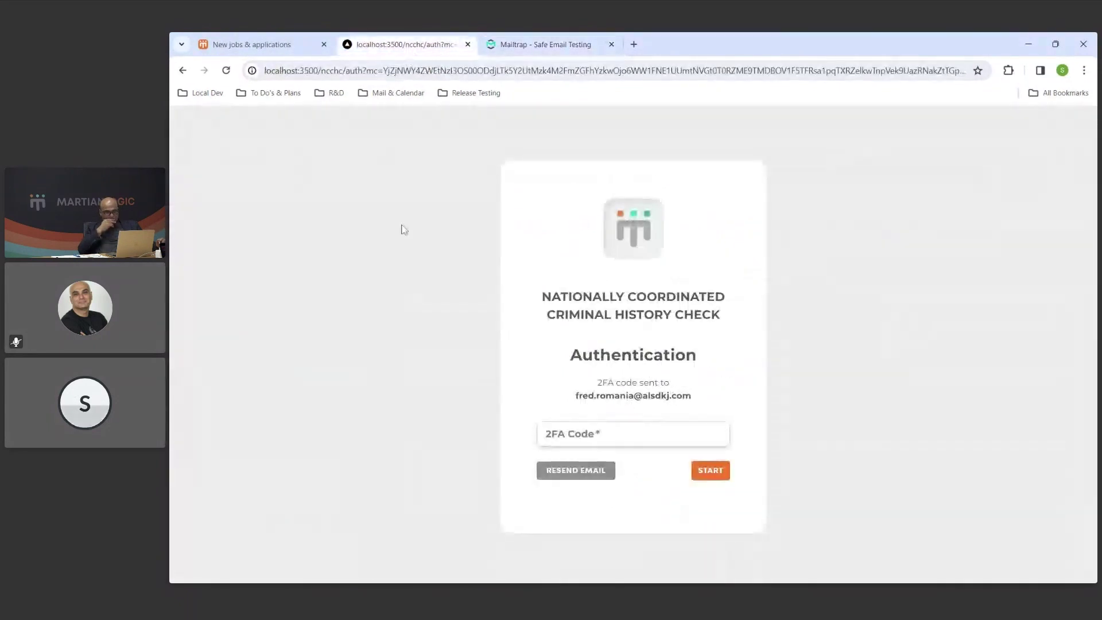
left_click(572, 49)
left_click(208, 123)
left_click(229, 441)
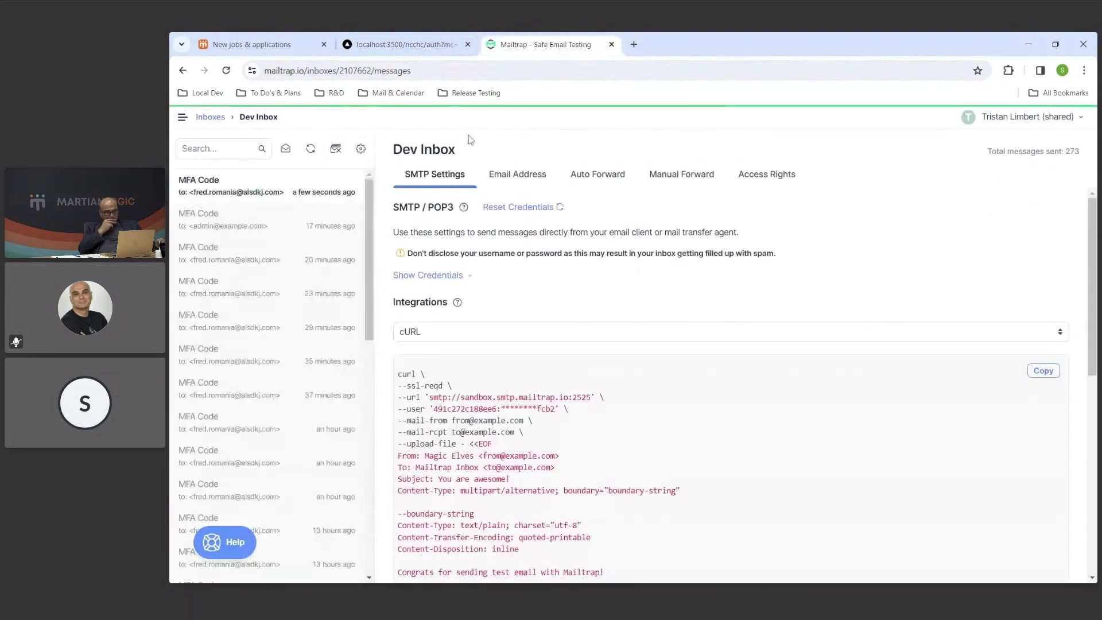
left_click(268, 189)
double_click(463, 270)
key("ctrl+c")
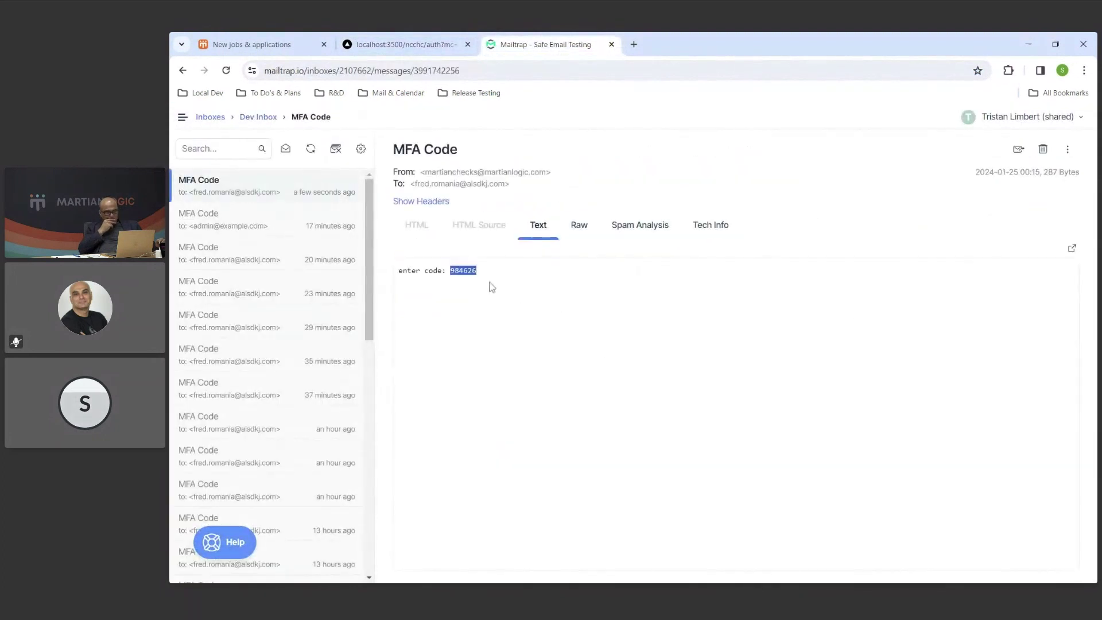
Paste the code into the 2FA Code field on the authentication page and start the check.
left_click(408, 46)
left_click(660, 434)
key("ctrl+v")
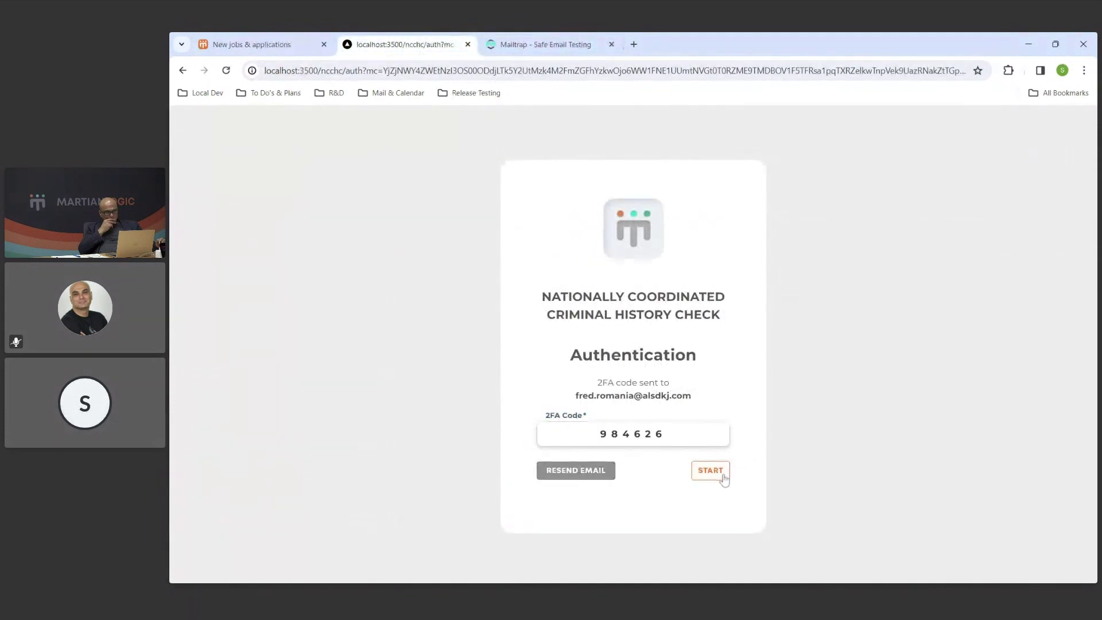
left_click(724, 479)
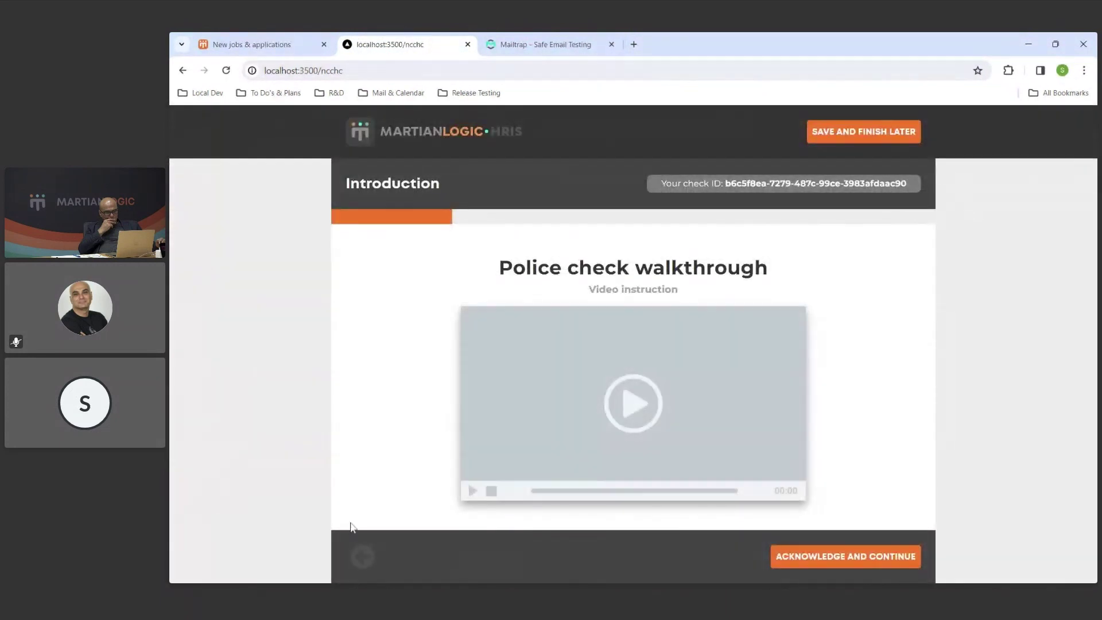
Toggle fullscreen briefly, then acknowledge the police check introduction and continue.
key("F11")
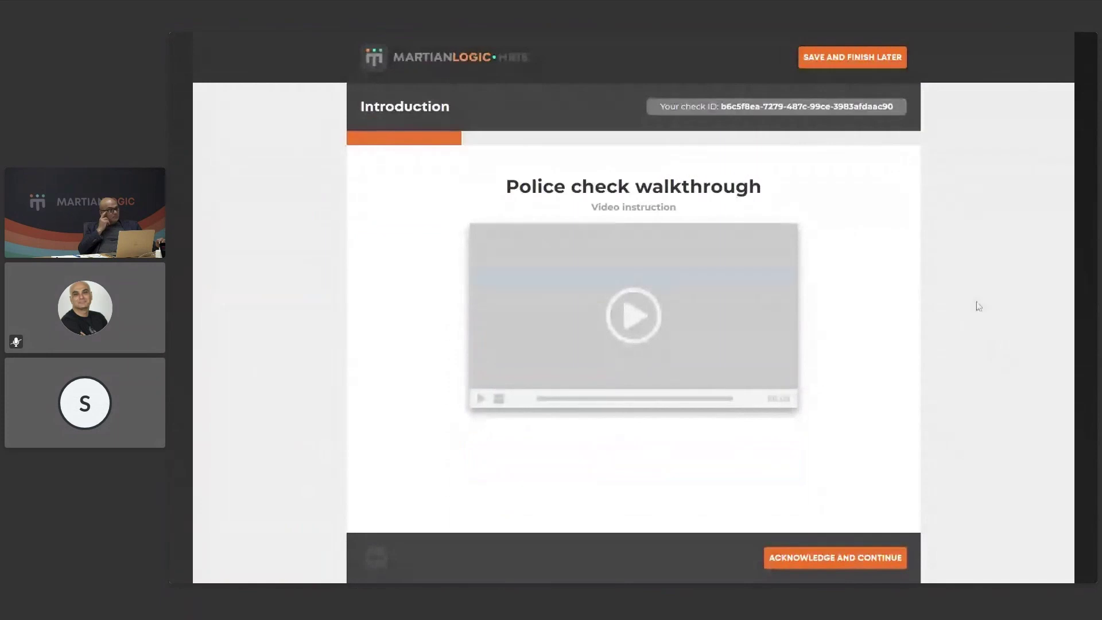
key("F11")
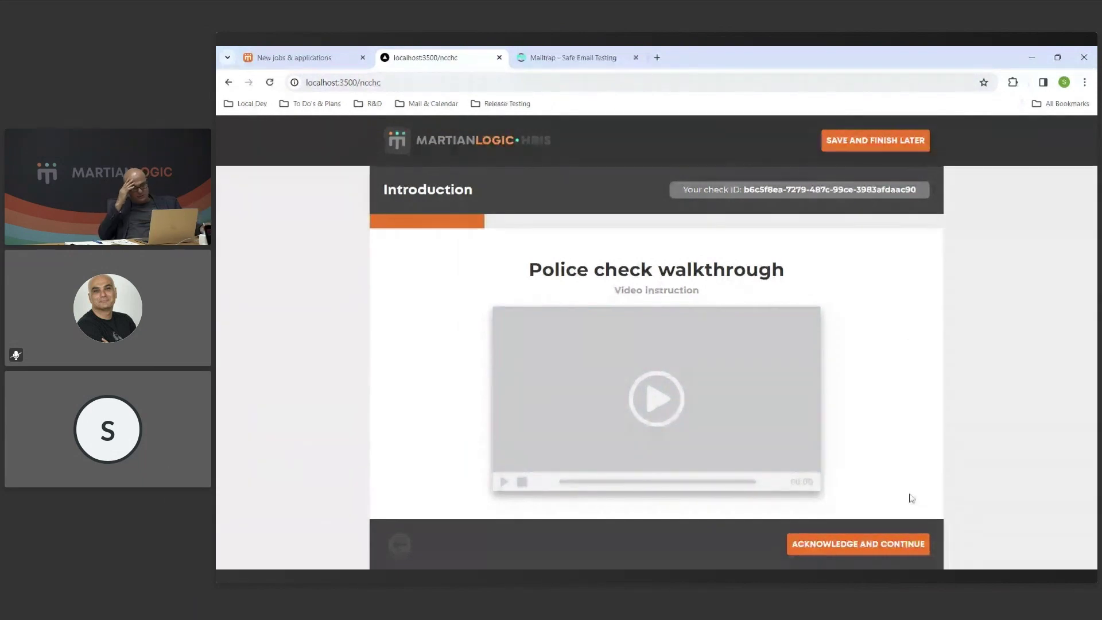
left_click(908, 547)
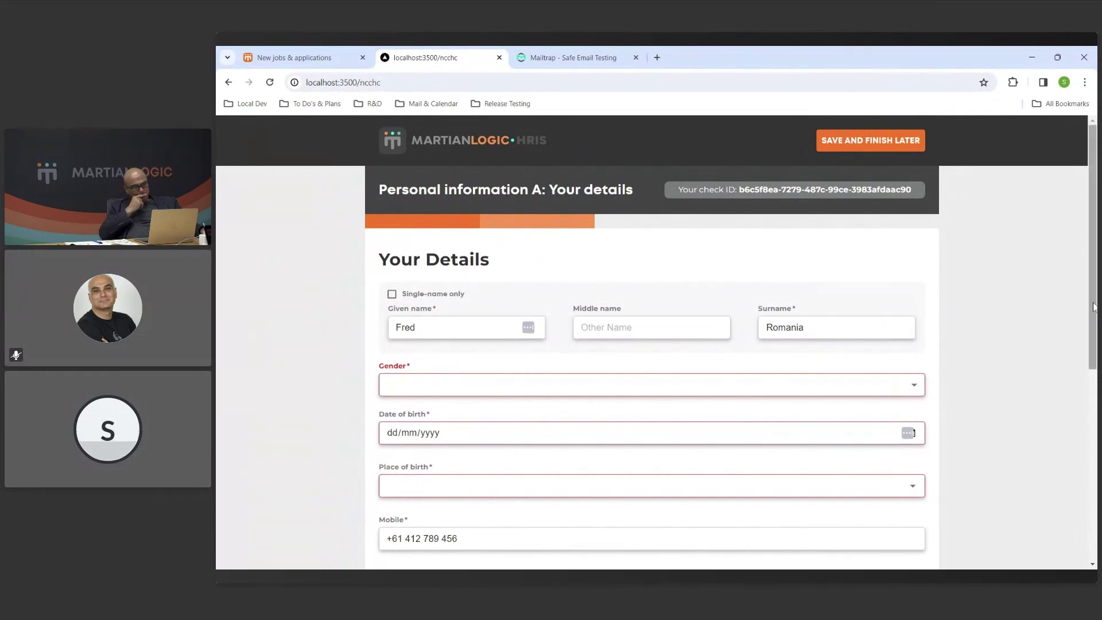
Set the candidate's Gender to Male on the Your Details form.
scroll(1094, 306, "down", 2)
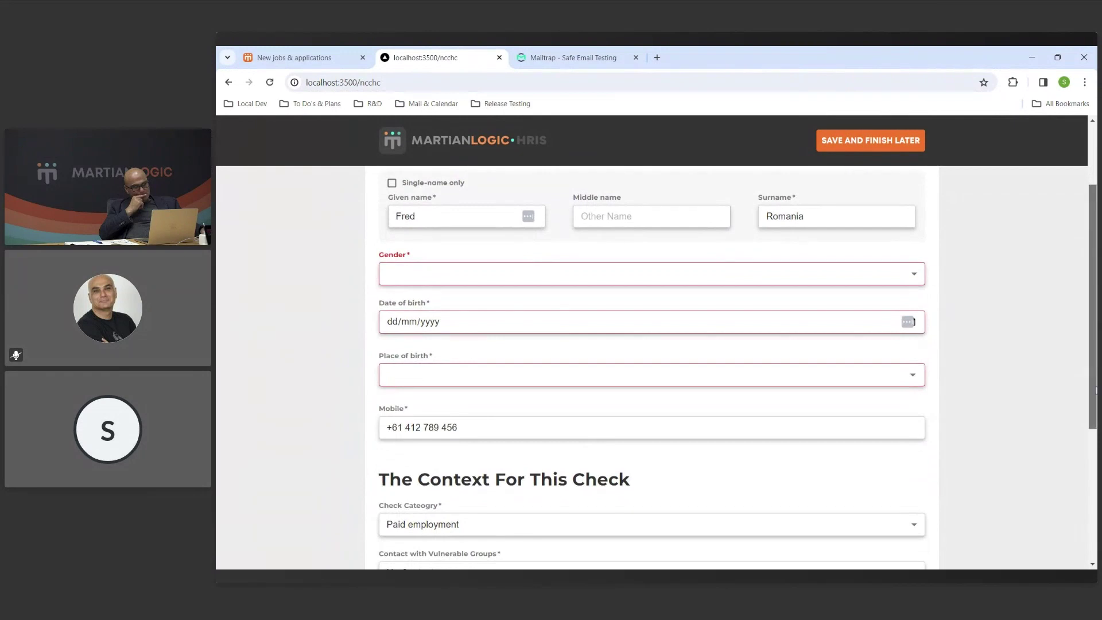
scroll(1091, 449, "down", 3)
left_click_drag(1091, 449, 1095, 327)
left_click(863, 372)
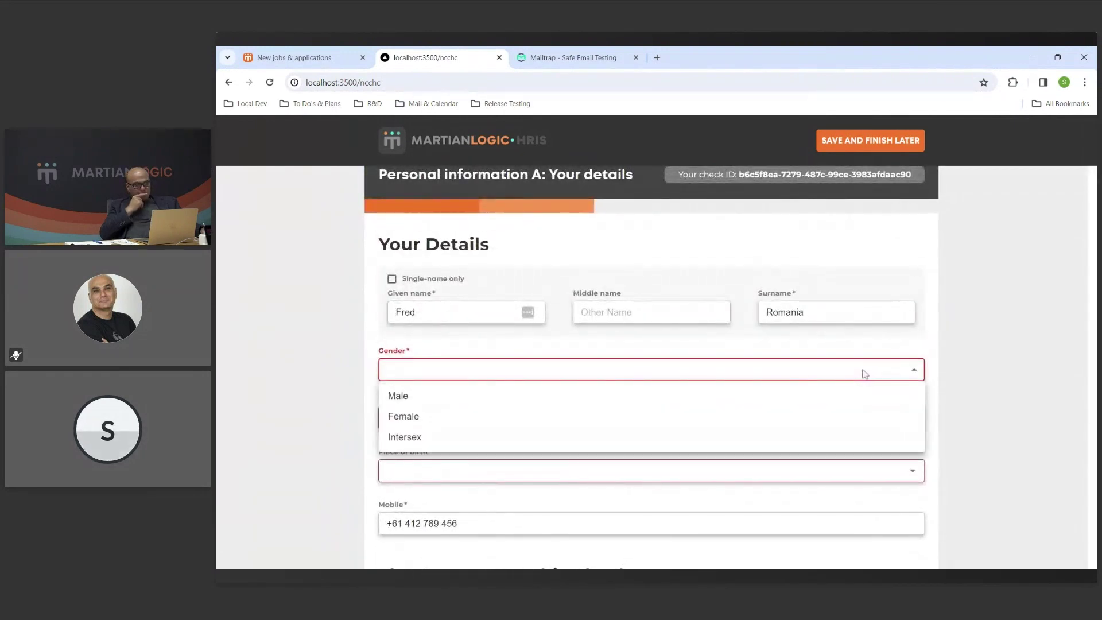
left_click(631, 400)
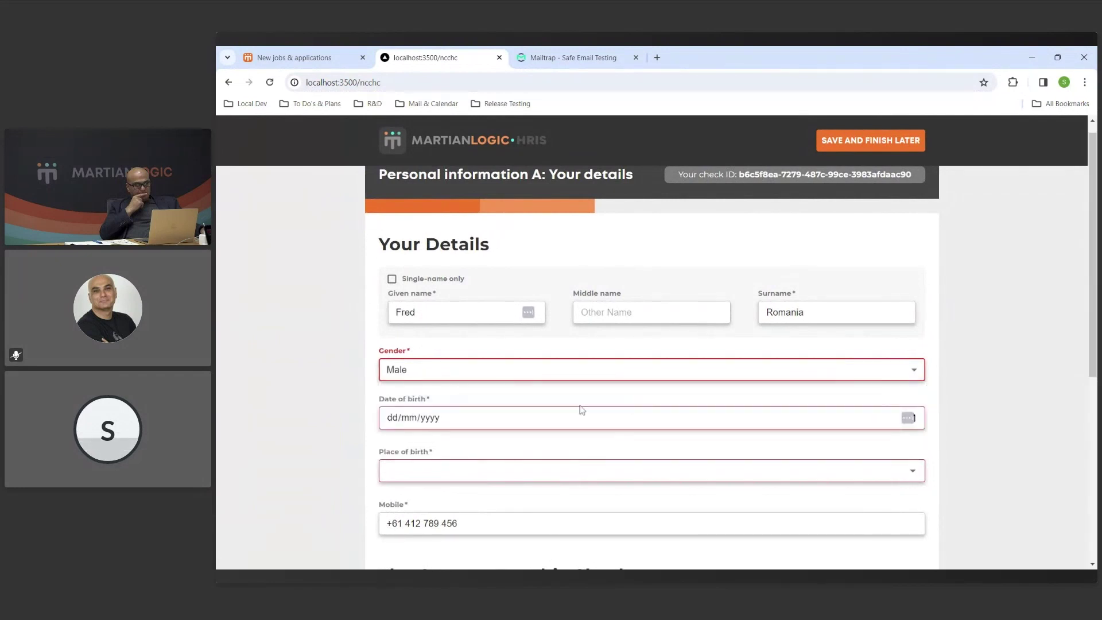
left_click(391, 420)
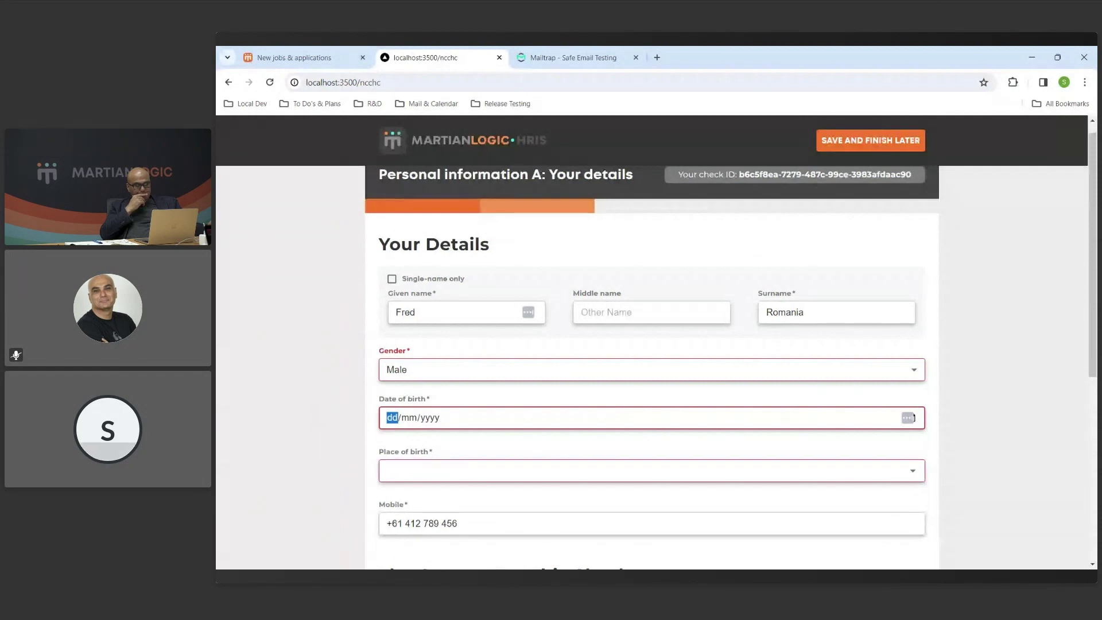
type("15/0")
type("3/1999")
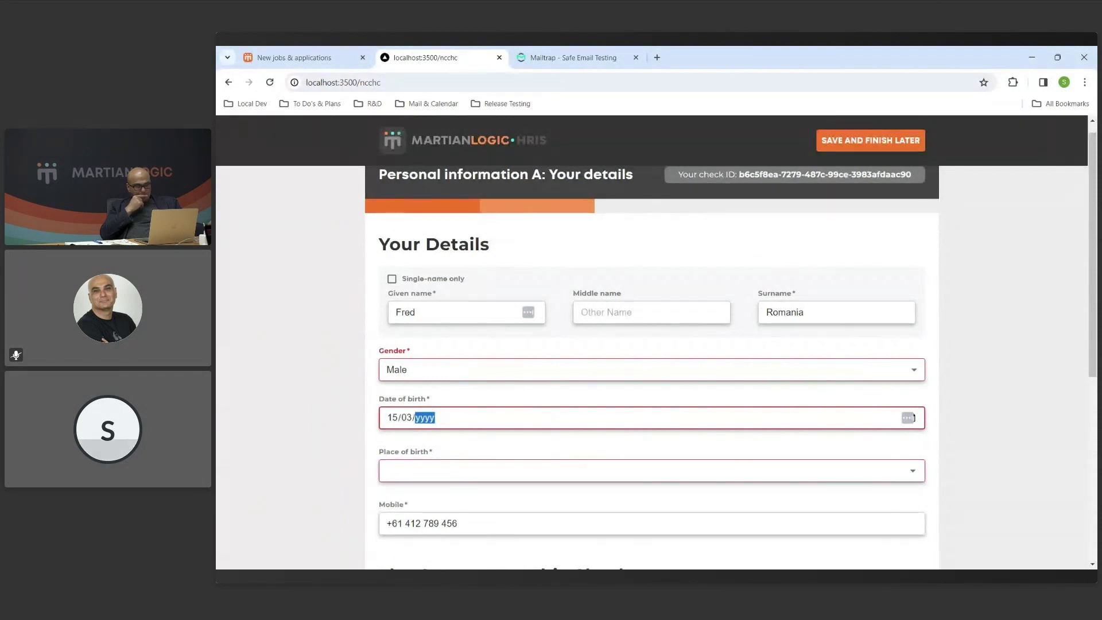
key("Tab")
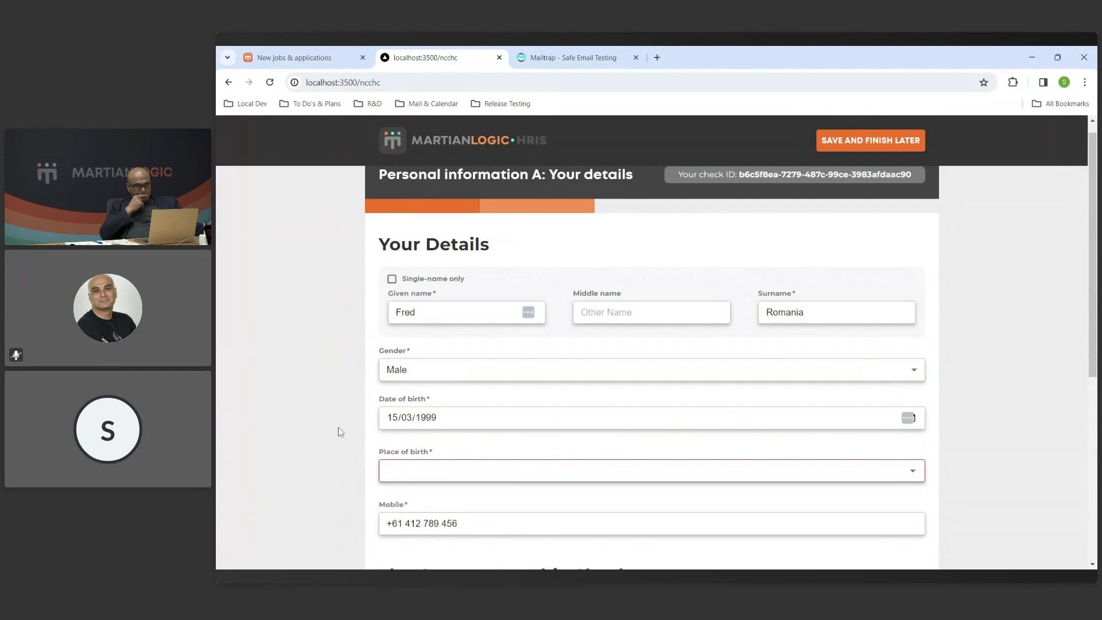
scroll(339, 430, "down", 2)
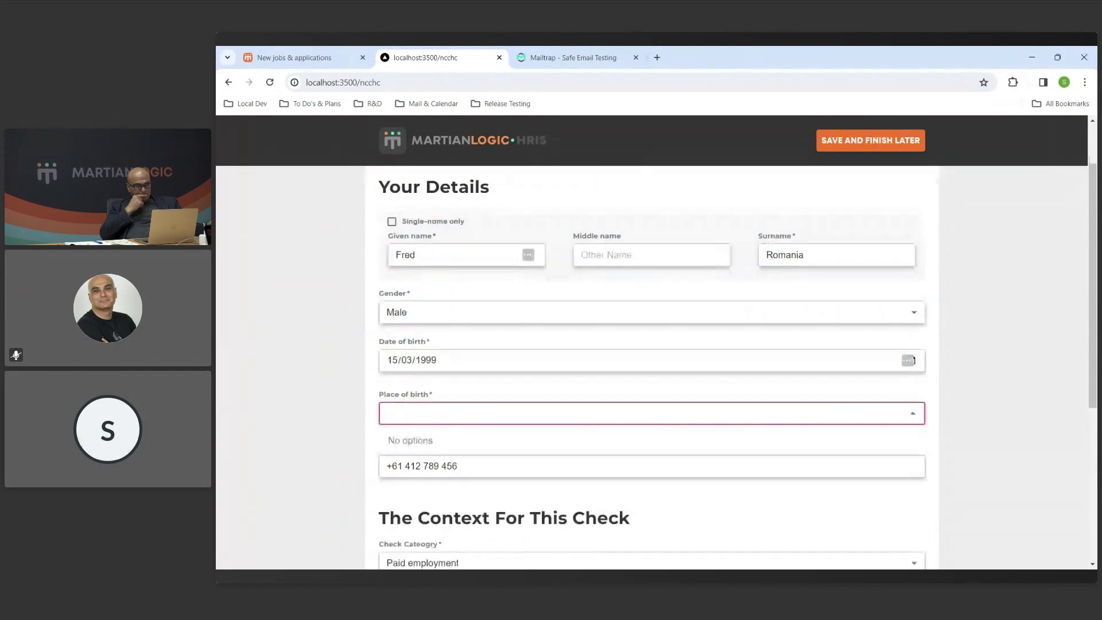
type("m")
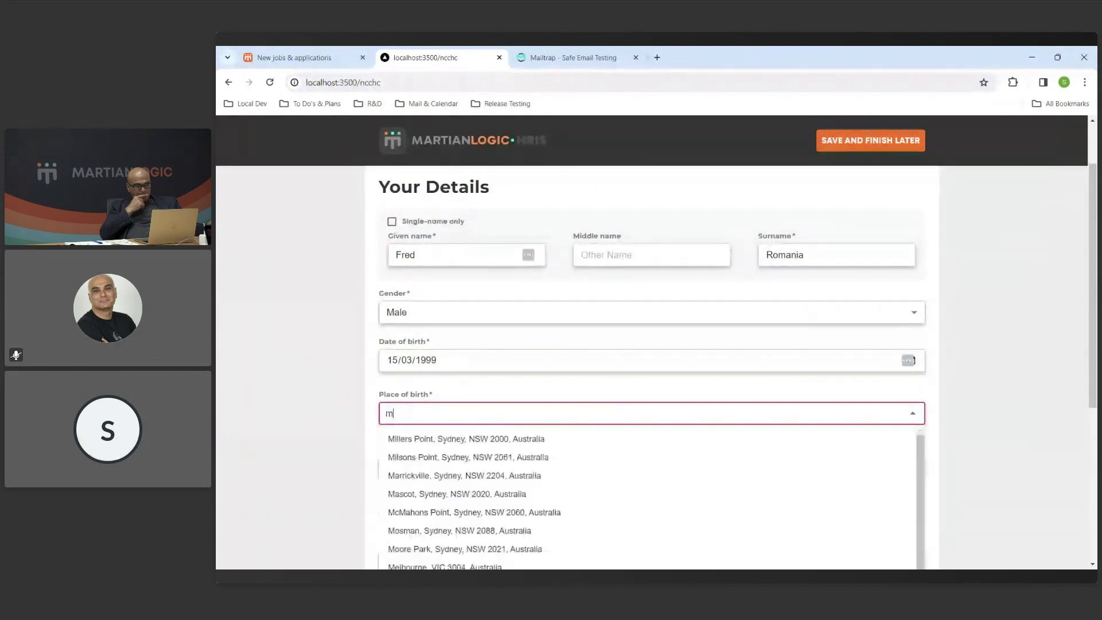
type("a")
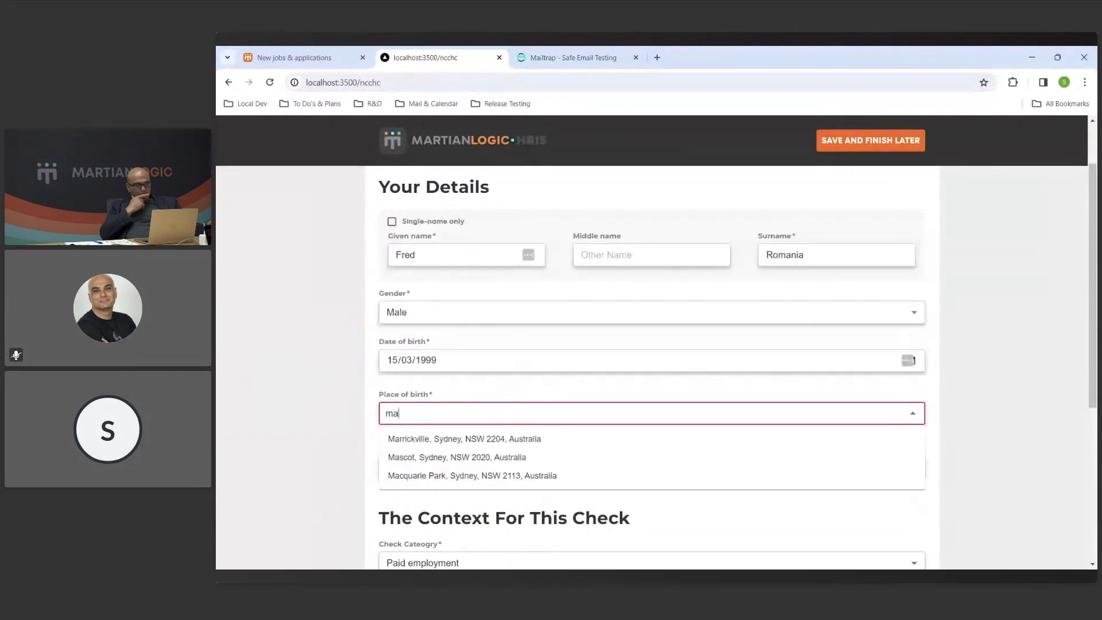
left_click(462, 440)
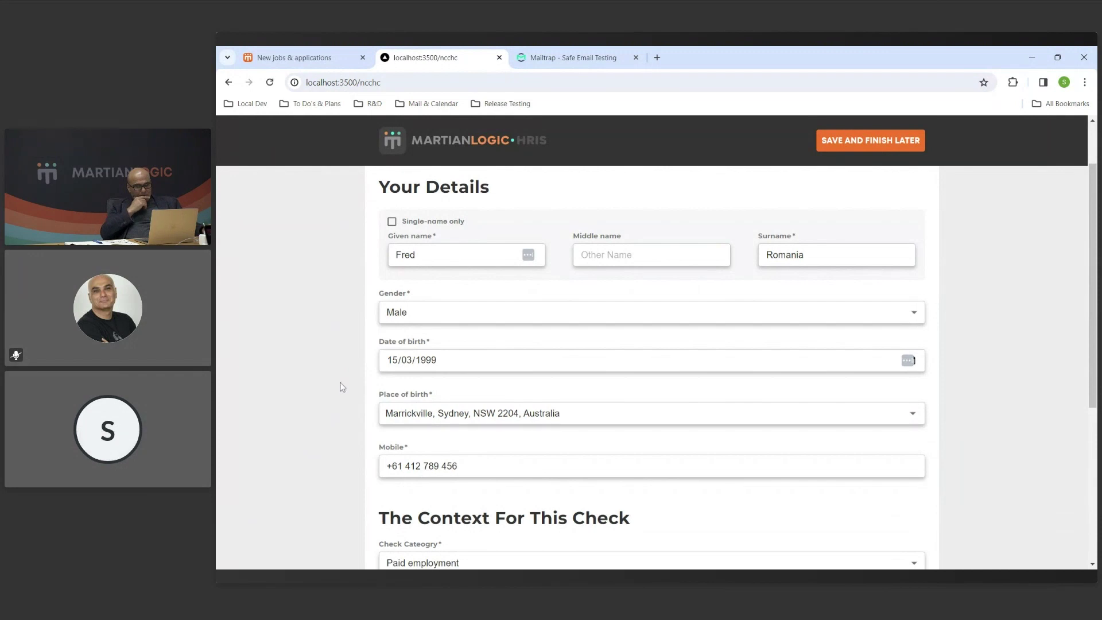
scroll(339, 382, "down", 1)
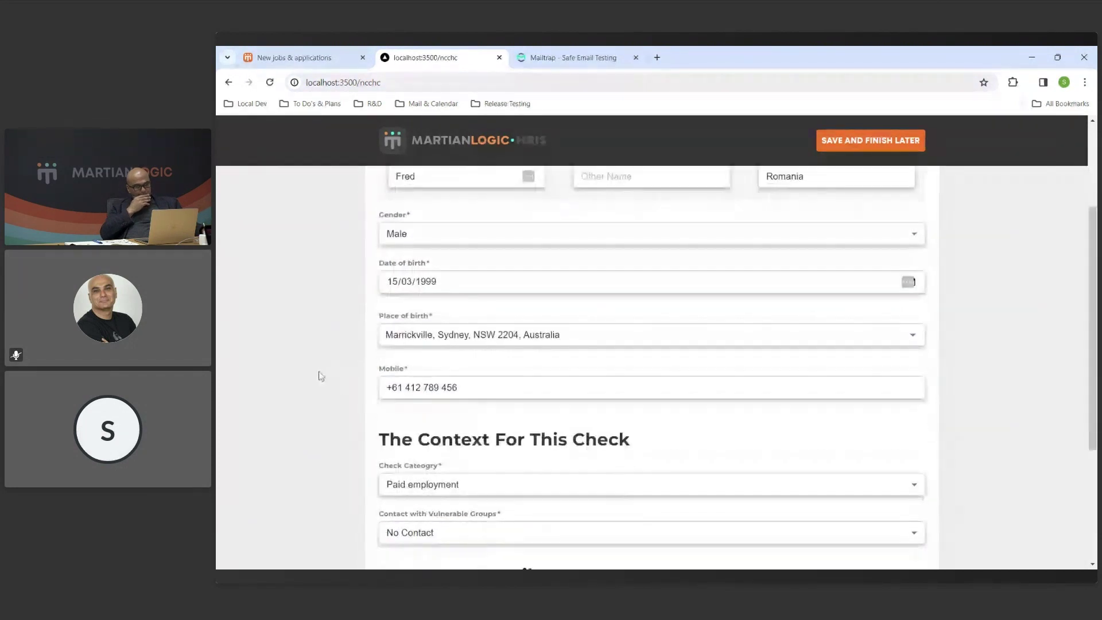
scroll(321, 376, "down", 3)
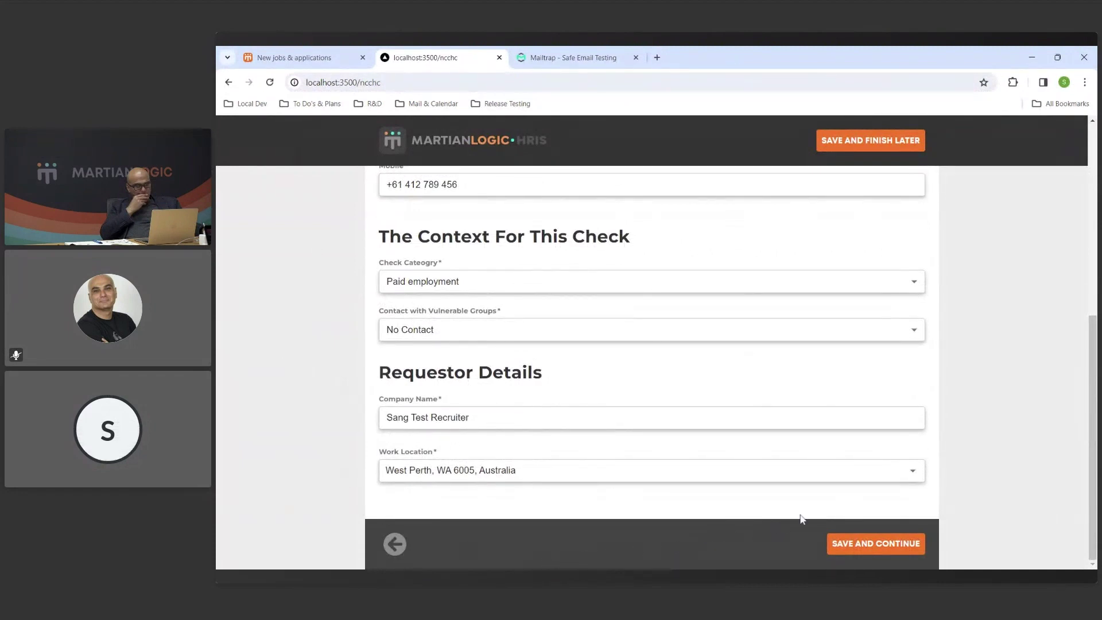
left_click(921, 544)
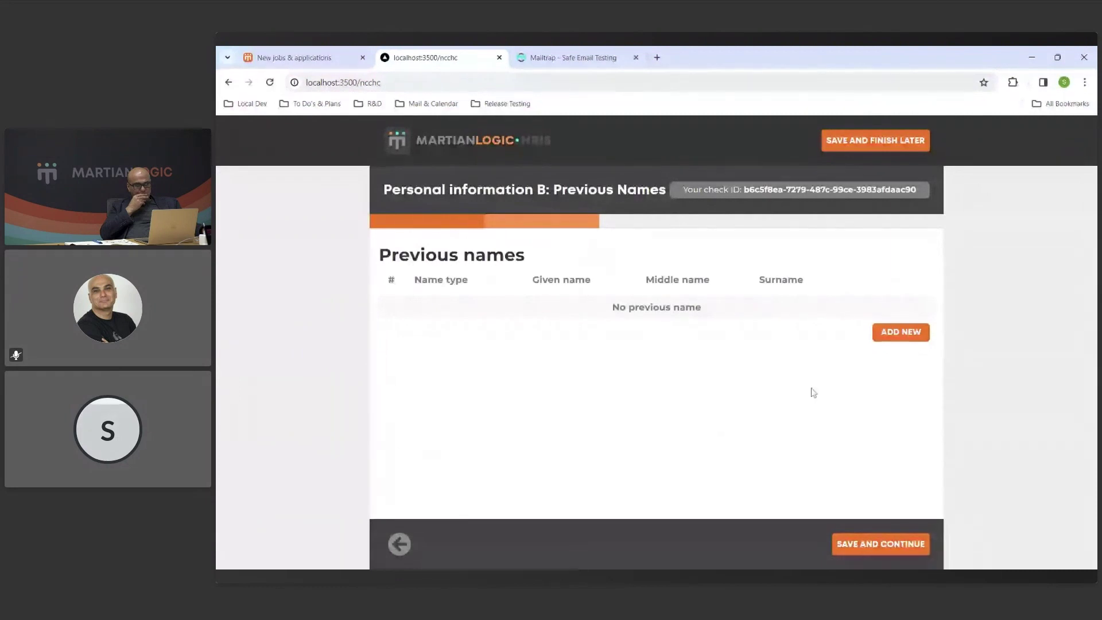
Add a previous name of type Previous with the candidate's given name and surname.
left_click(901, 333)
left_click(474, 400)
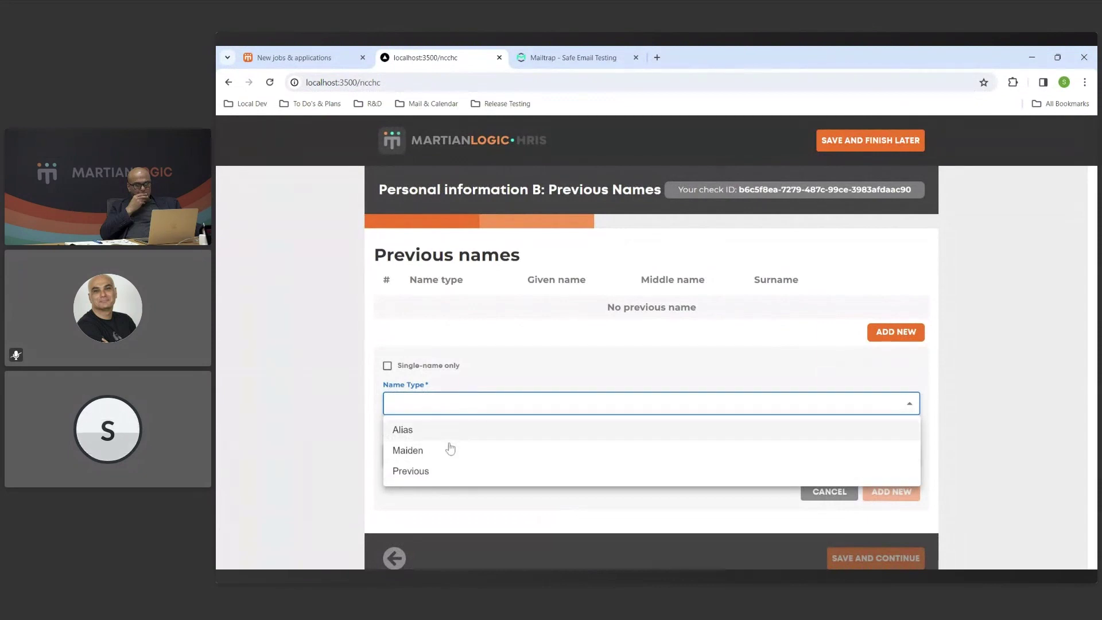
left_click(445, 478)
type("John")
key("Tab")
key("Tab")
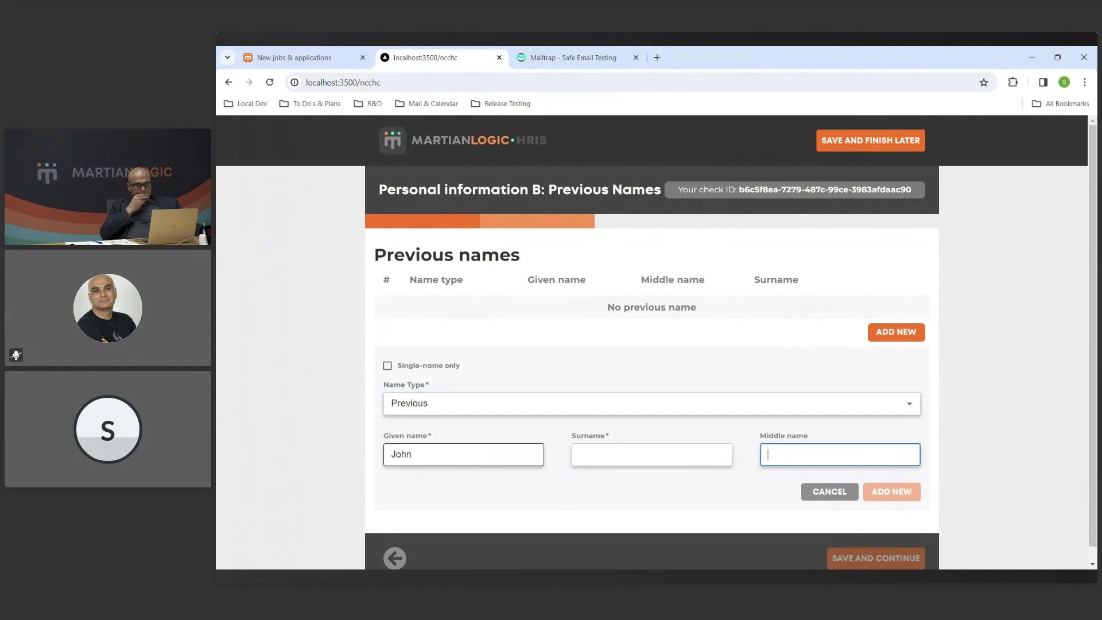
key("shift+Tab")
type("Smith")
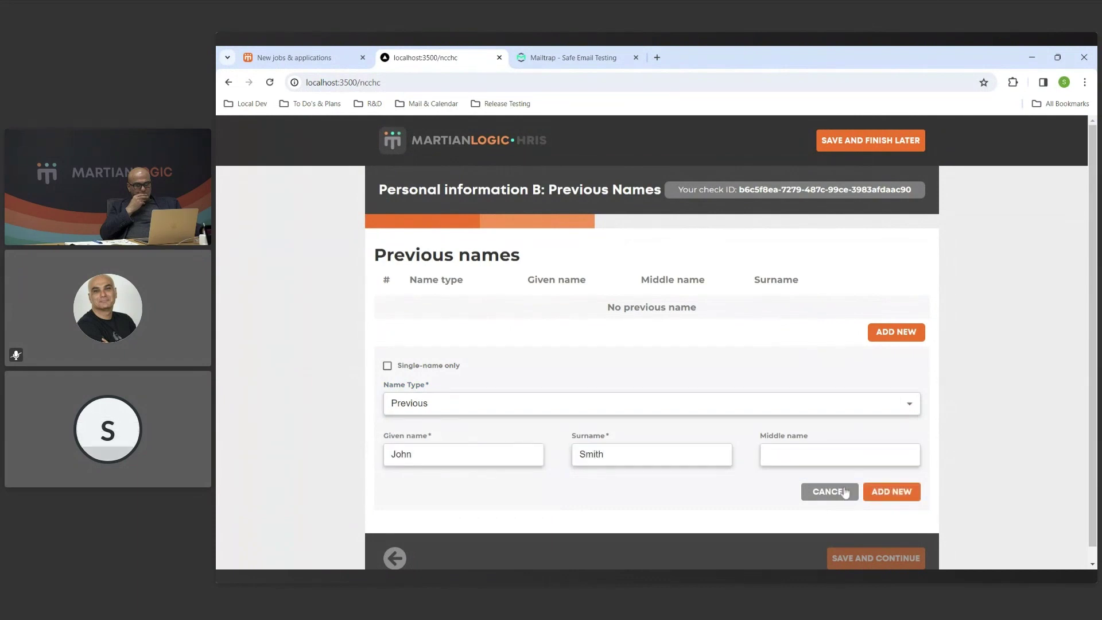
left_click(891, 491)
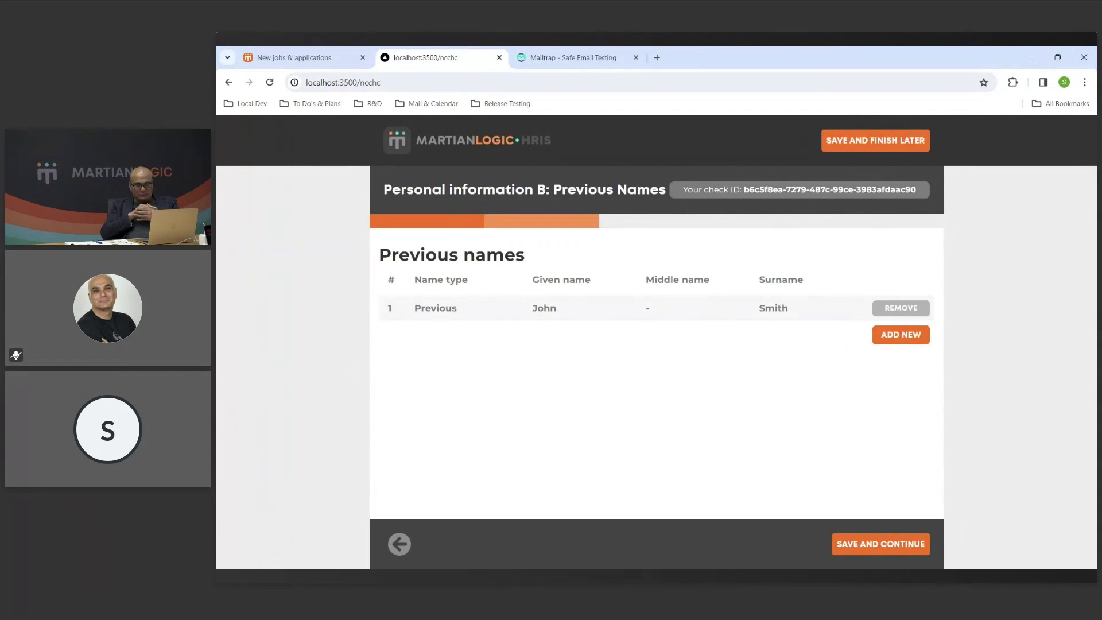
Save the previous names and continue to Addresses.
double_click(451, 312)
left_click(466, 311)
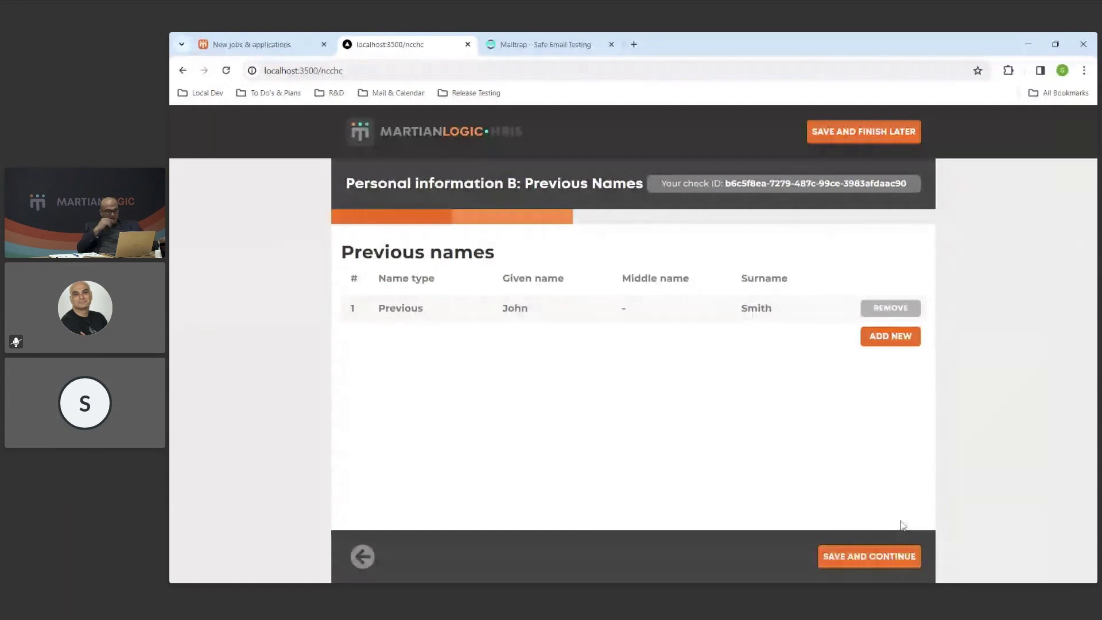
left_click(902, 556)
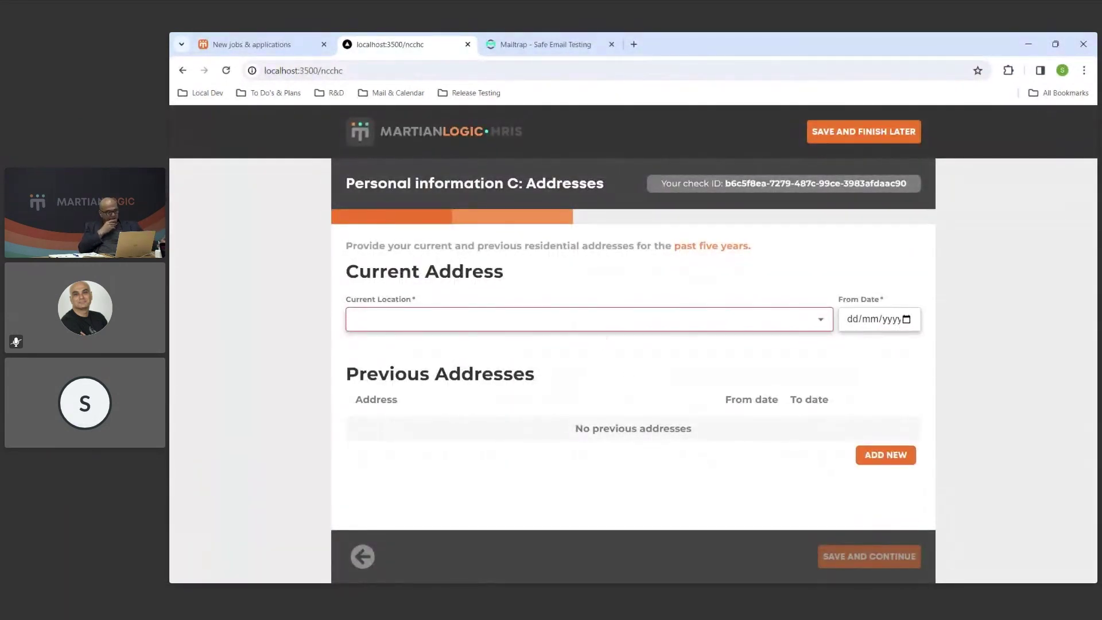
Pick the first suggested current address, set its From Date to 15/03/2020, and start a previous address.
left_click(353, 320)
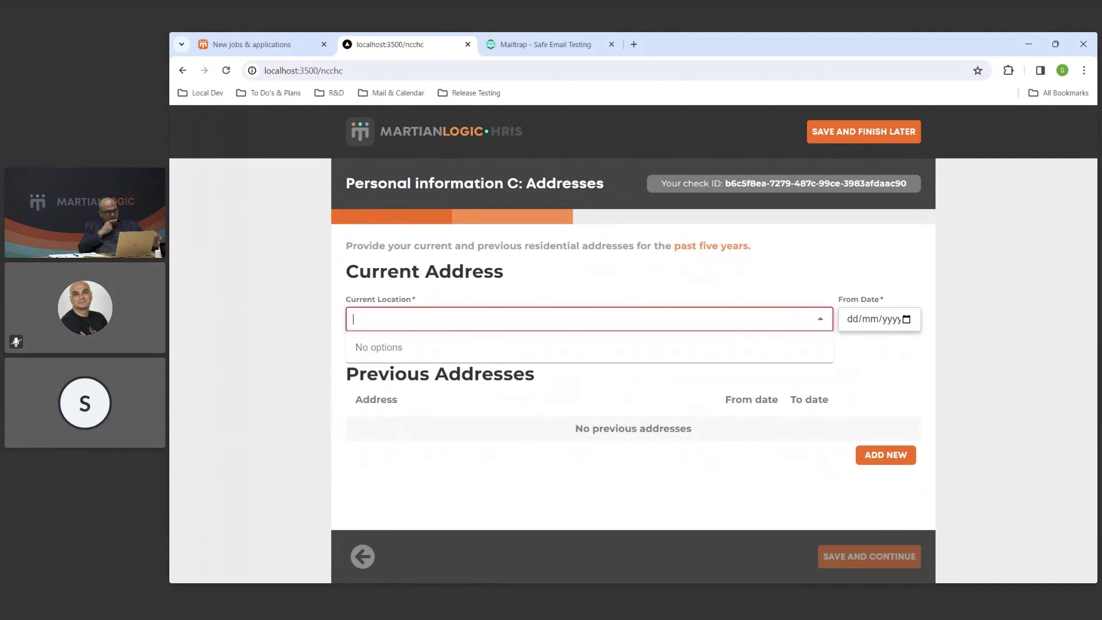
type("33")
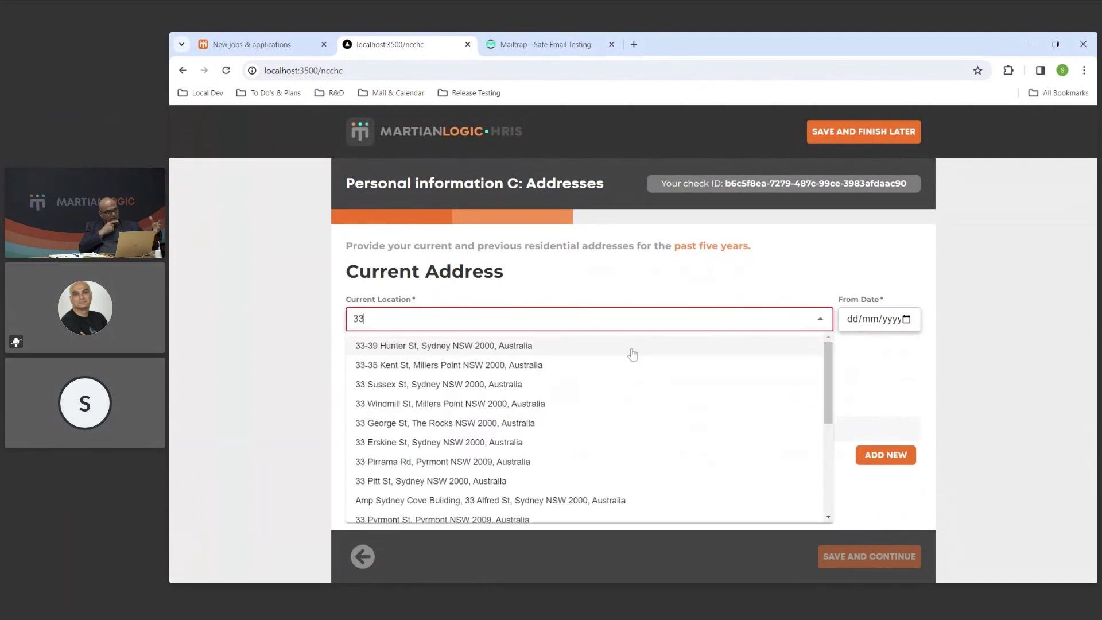
left_click(633, 351)
left_click(853, 319)
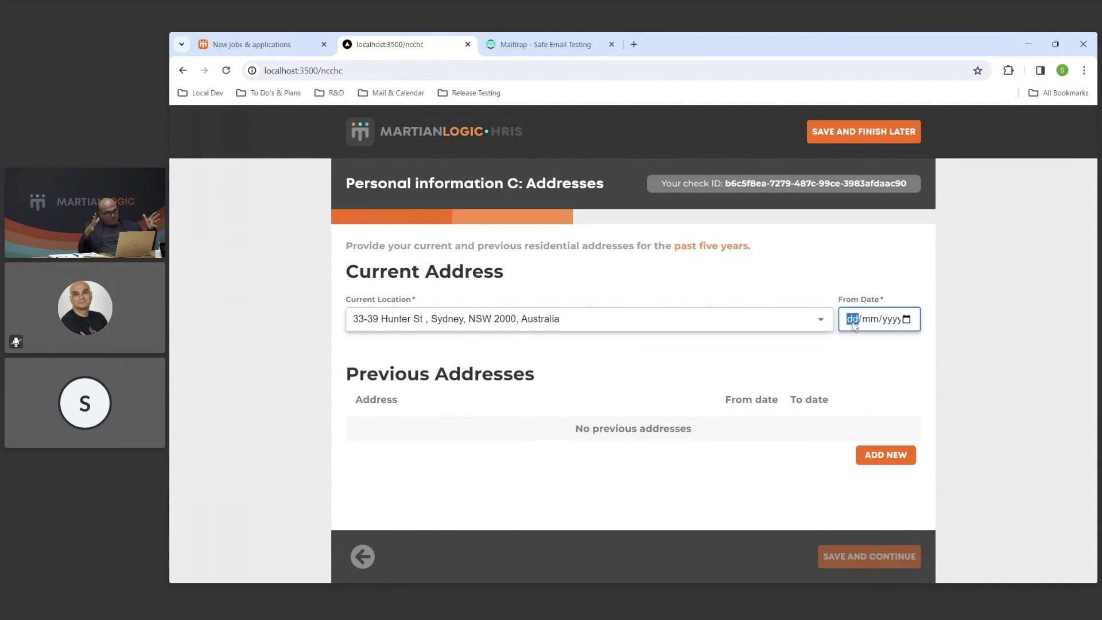
type("0")
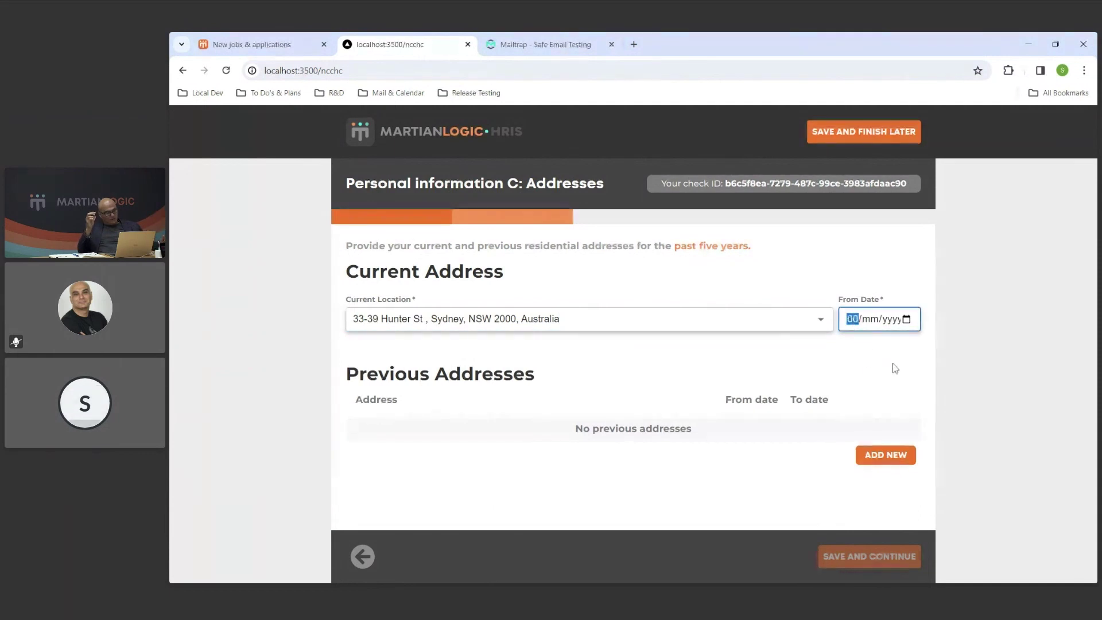
type("1")
left_click(853, 319)
type("15/")
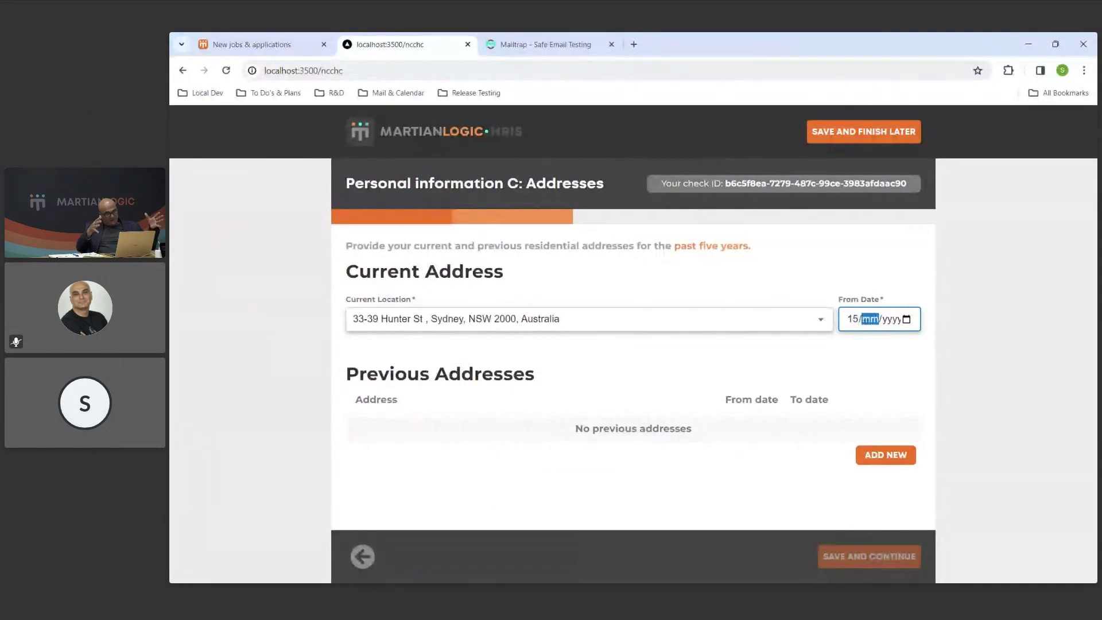
type("03/2020")
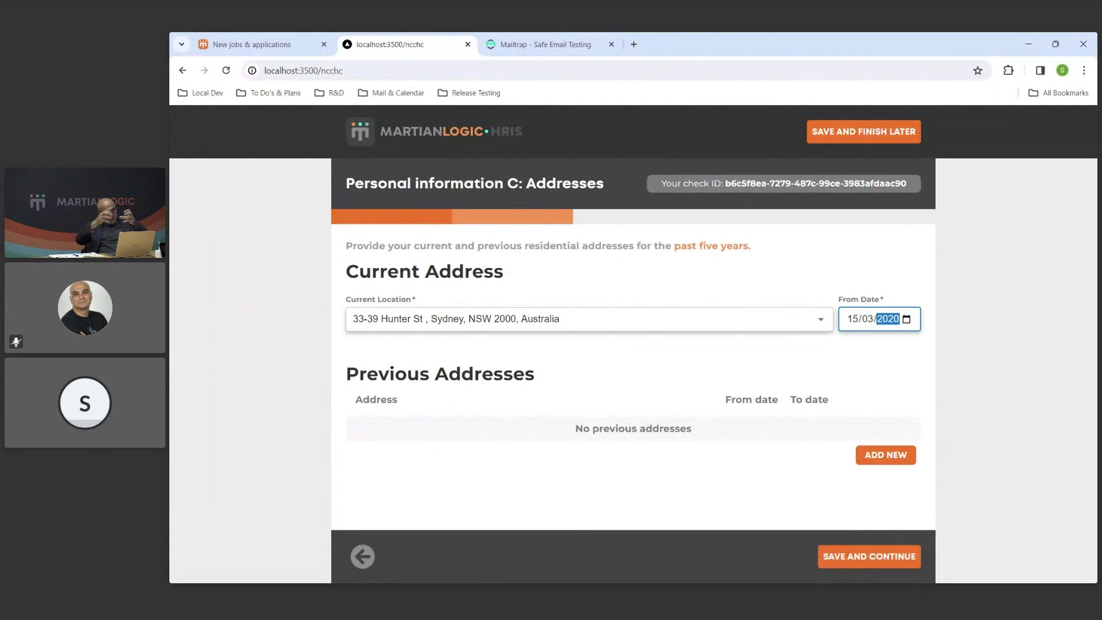
left_click(894, 365)
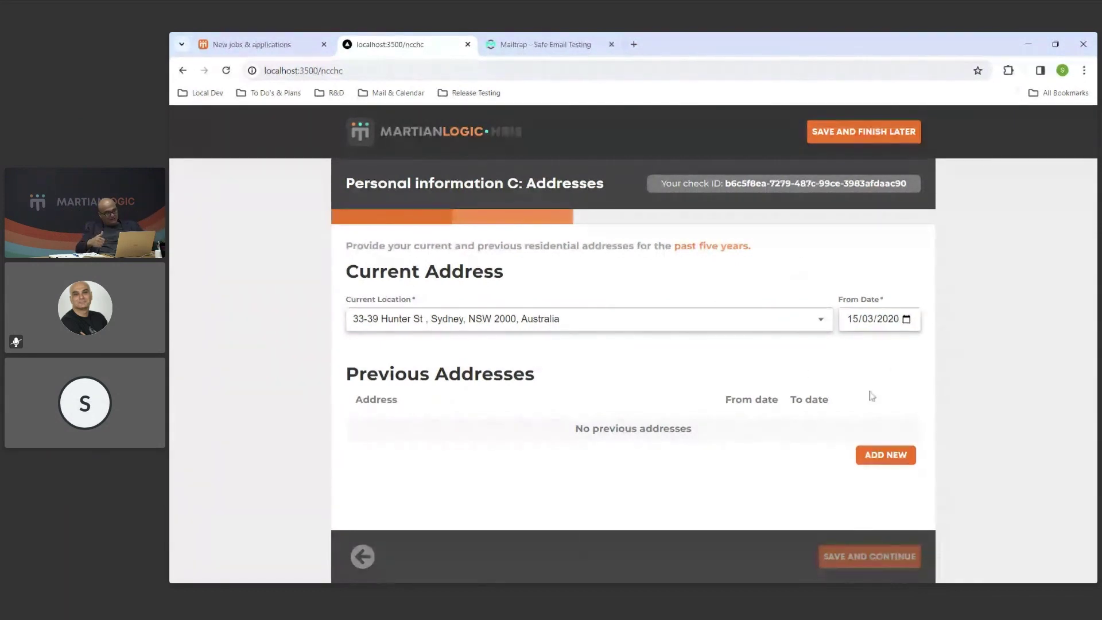
left_click(901, 456)
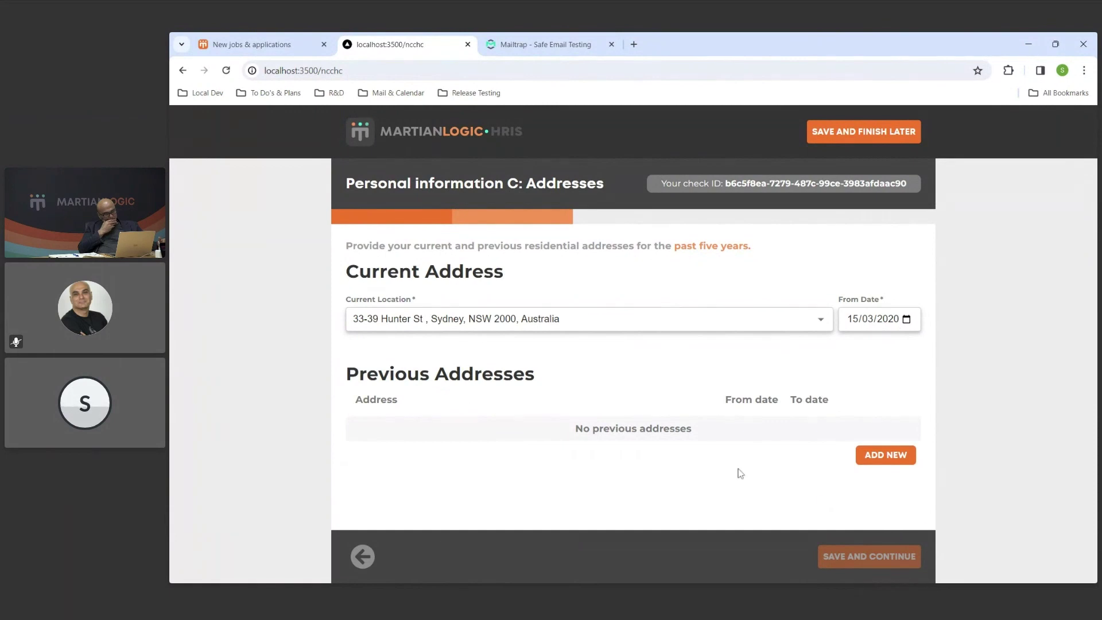
left_click(885, 454)
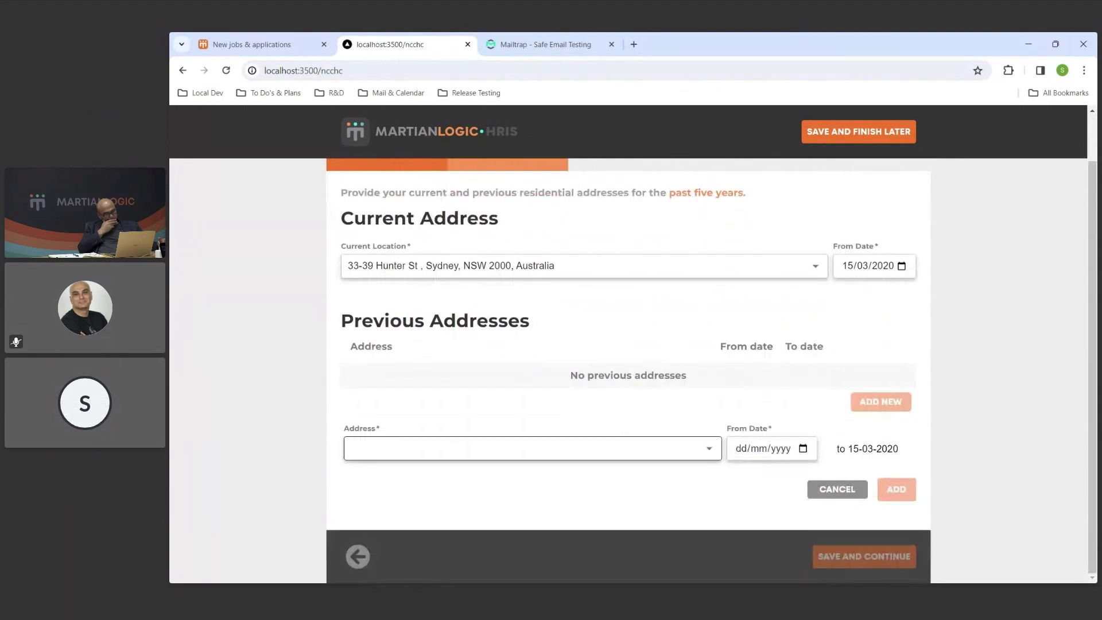
Add a suggested previous address from 27/08/2015 and save the addresses.
type("27")
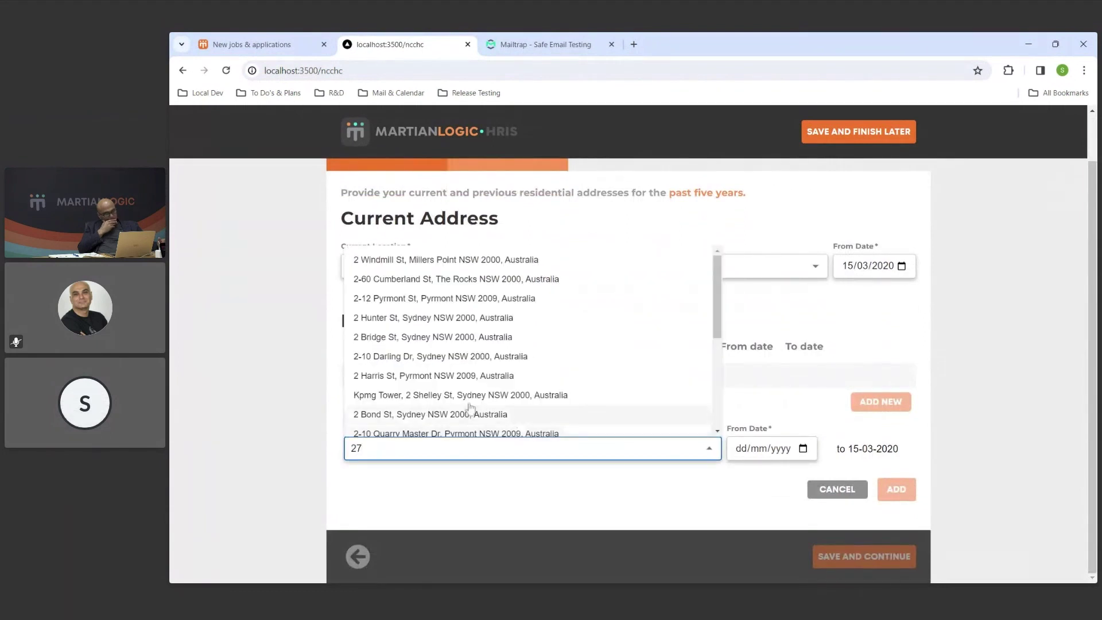
left_click(494, 377)
left_click(738, 455)
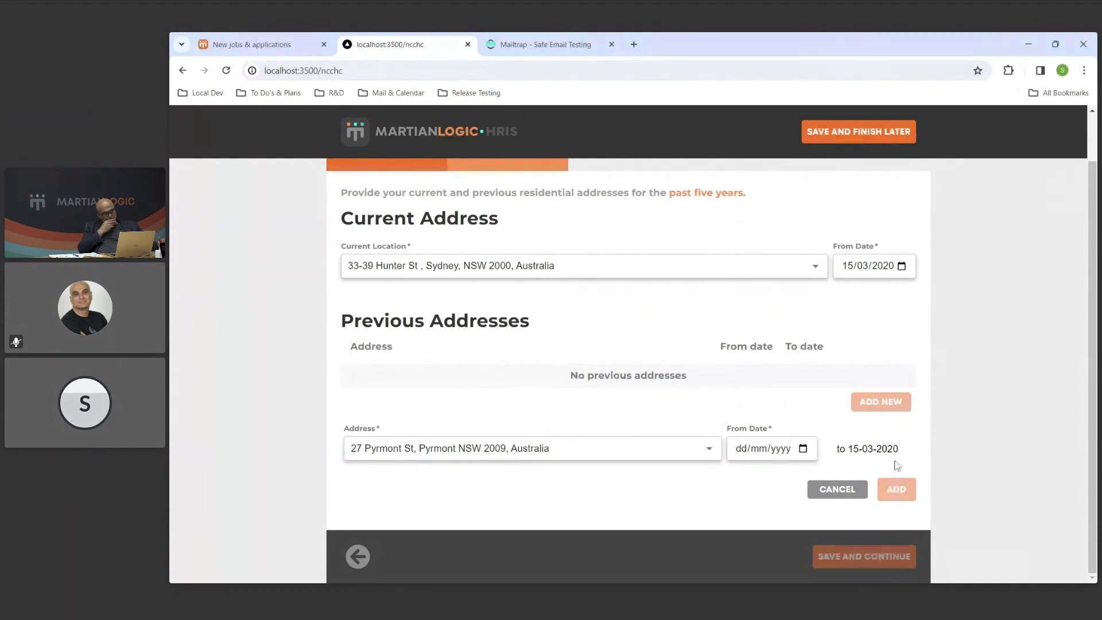
left_click(739, 451)
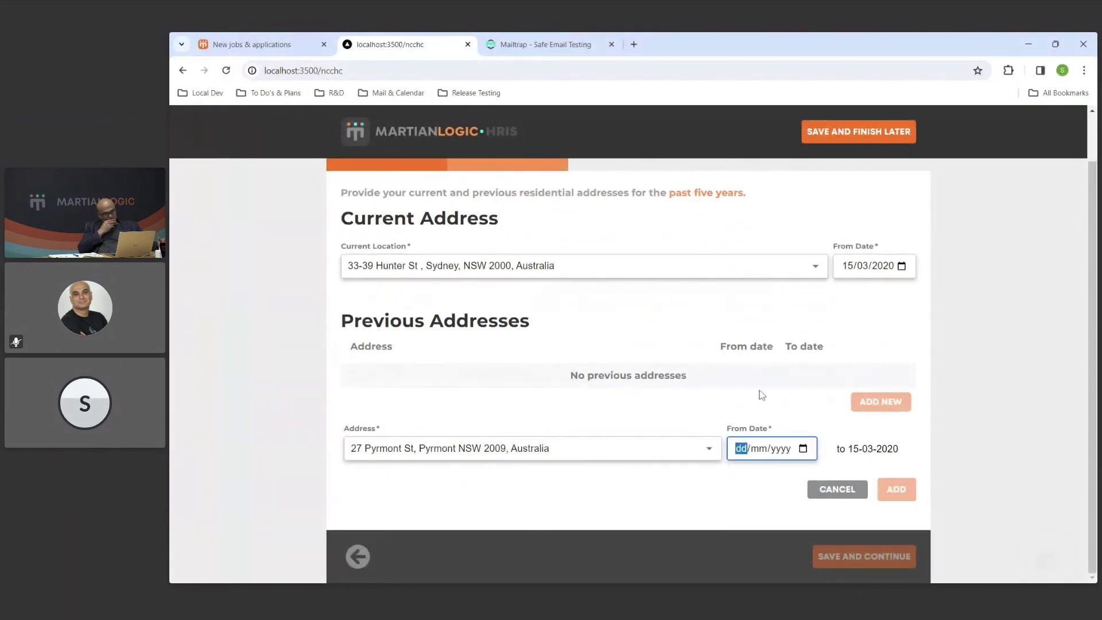
type("2")
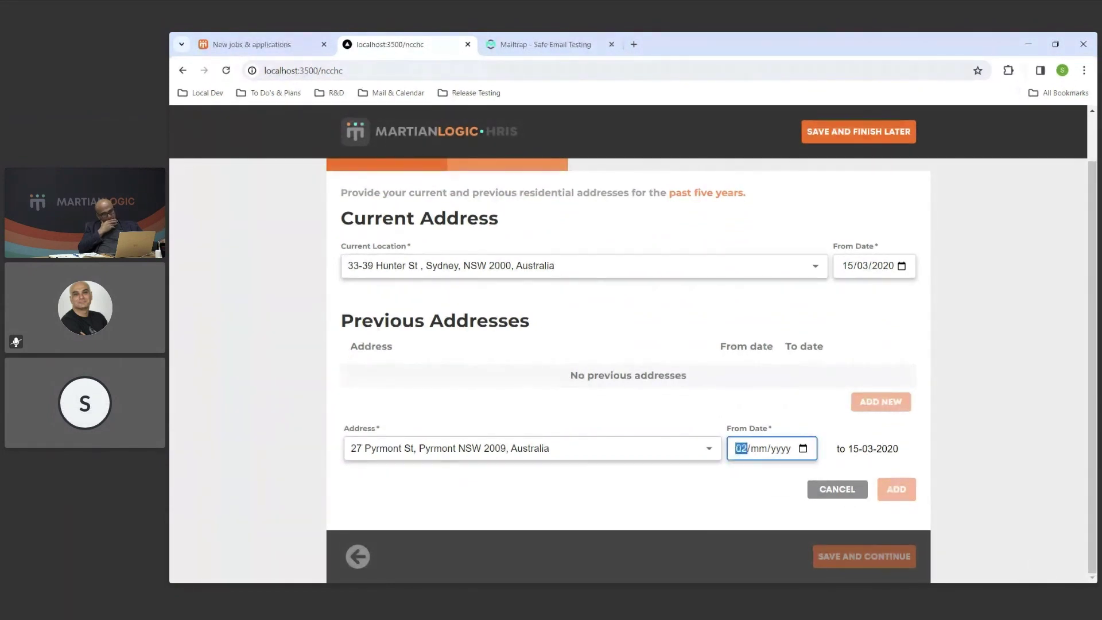
type("7/08/")
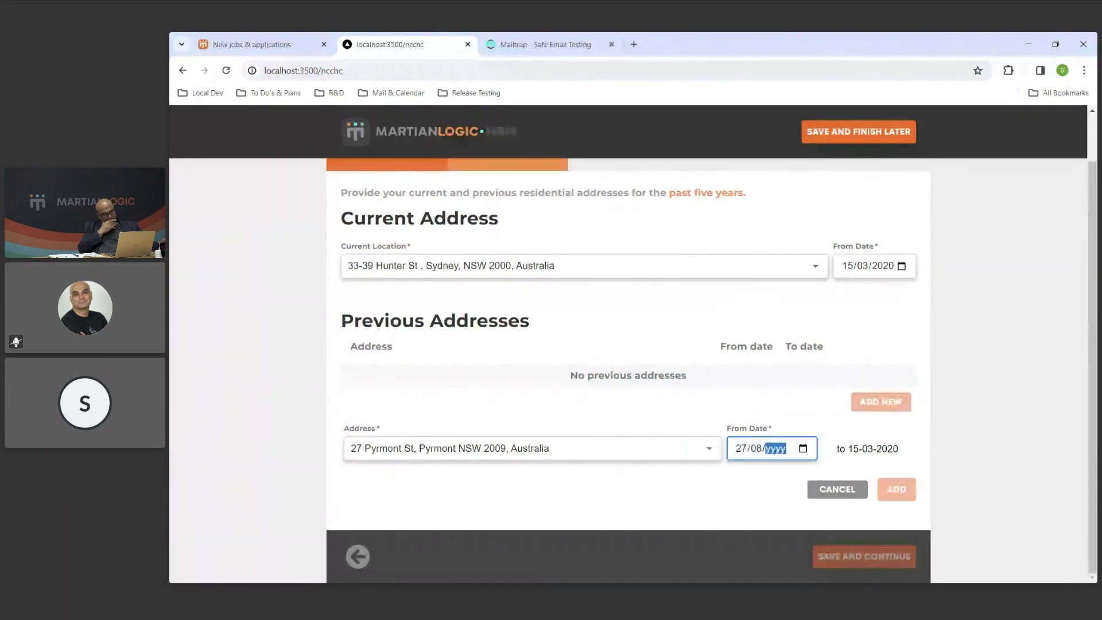
type("2015")
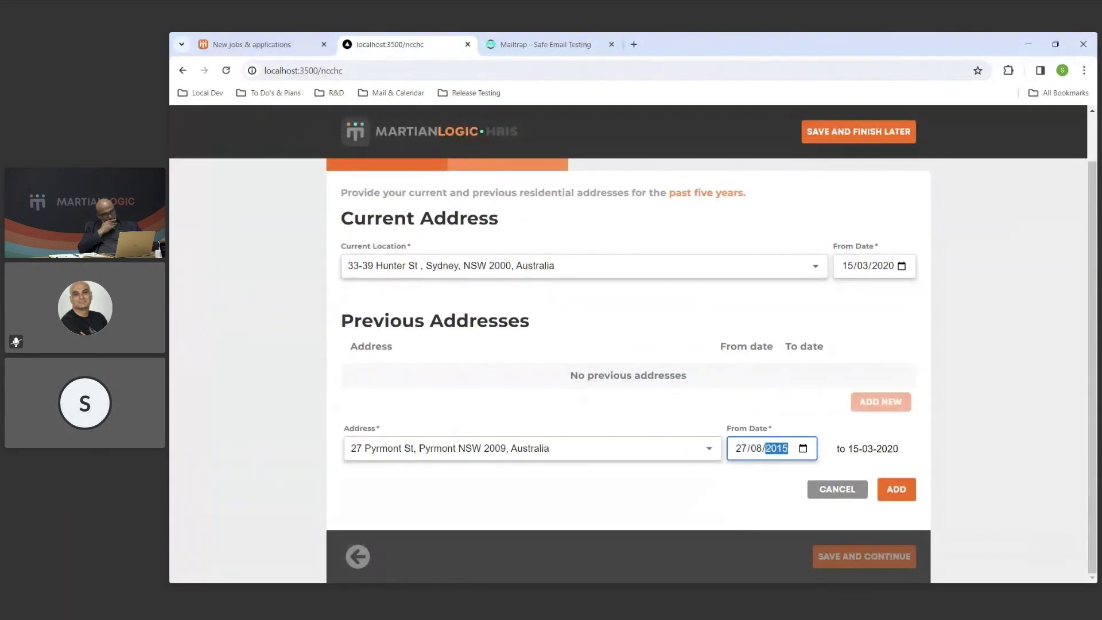
left_click(737, 506)
left_click(896, 491)
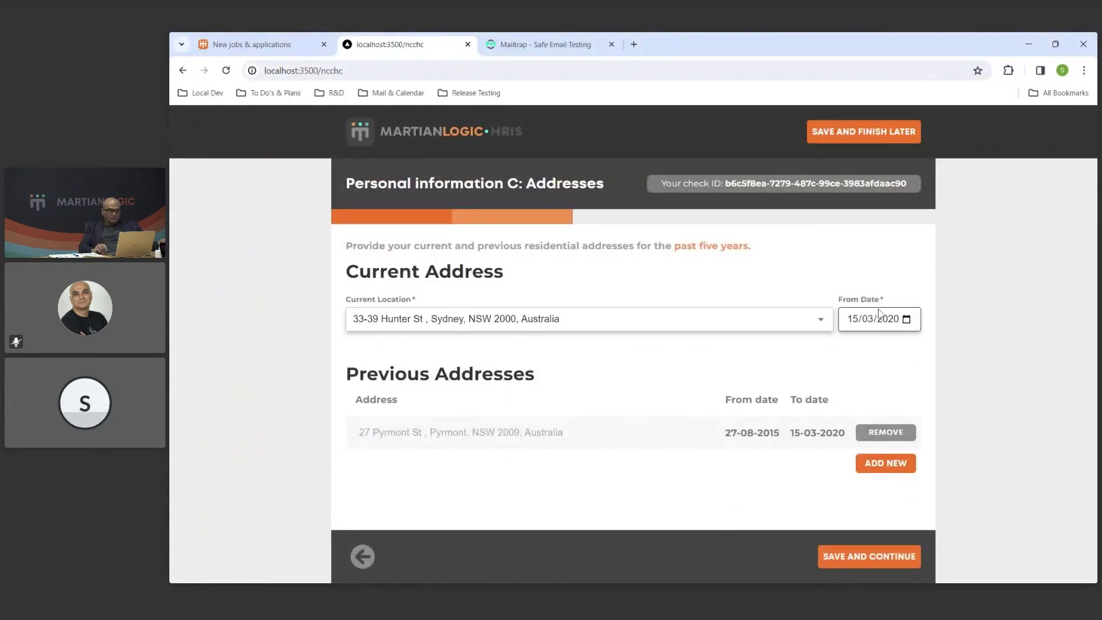
left_click(890, 564)
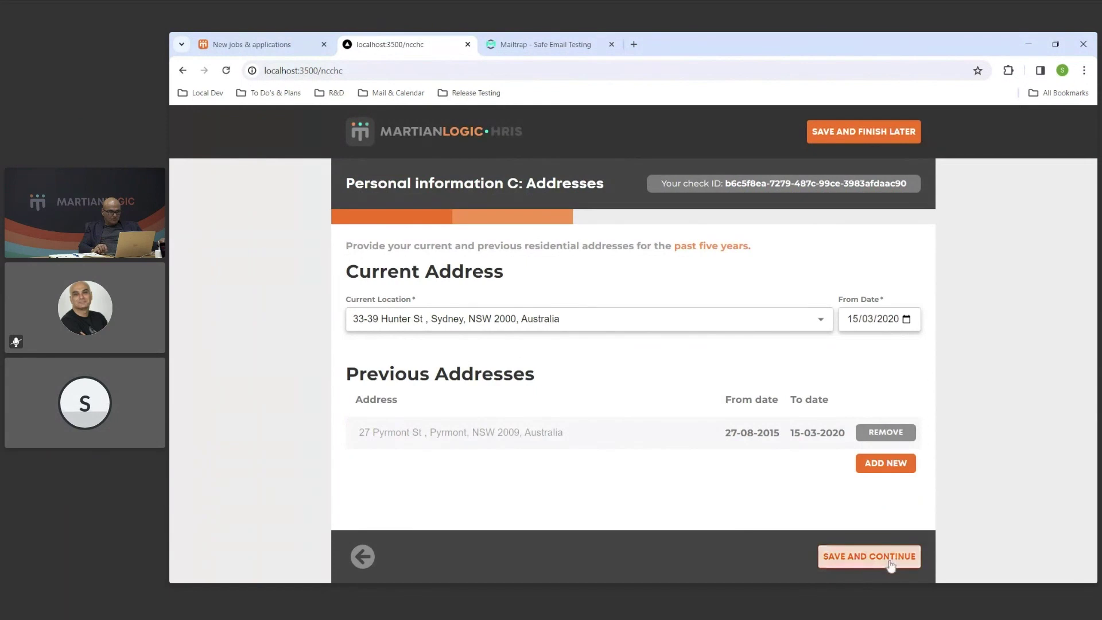
Read the minimum identity requirements and continue past them.
left_click_drag(679, 356, 441, 257)
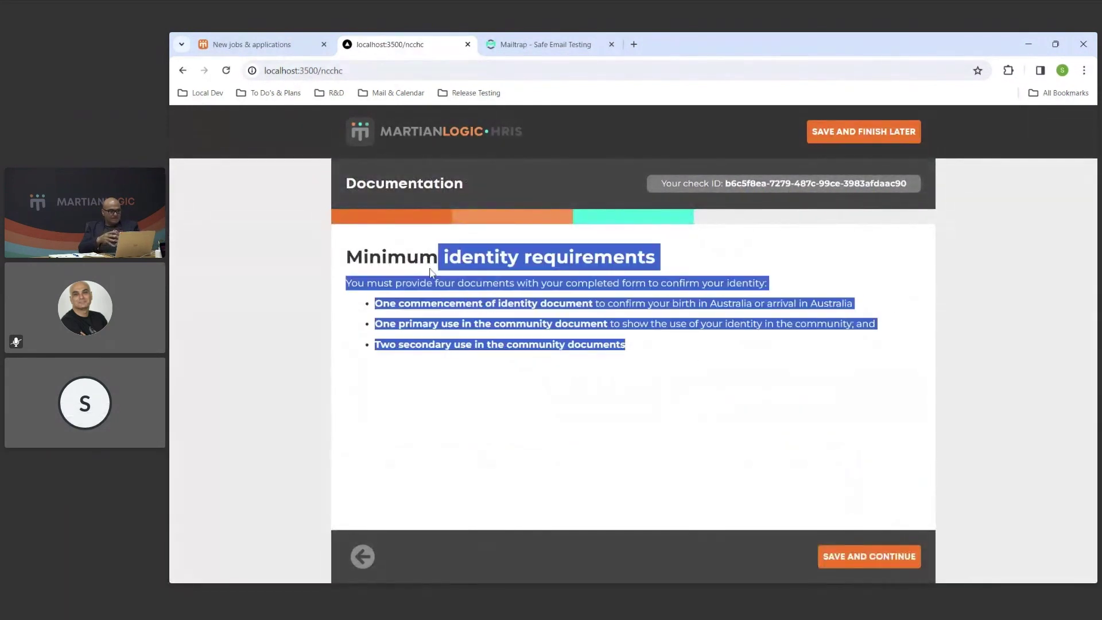
left_click(372, 241)
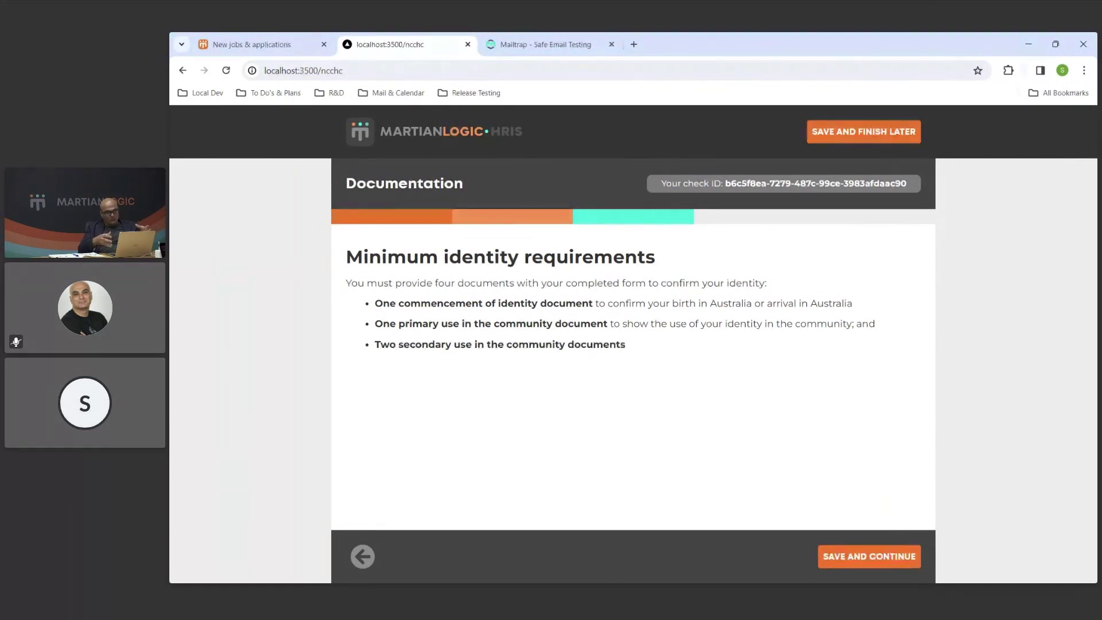
left_click(898, 568)
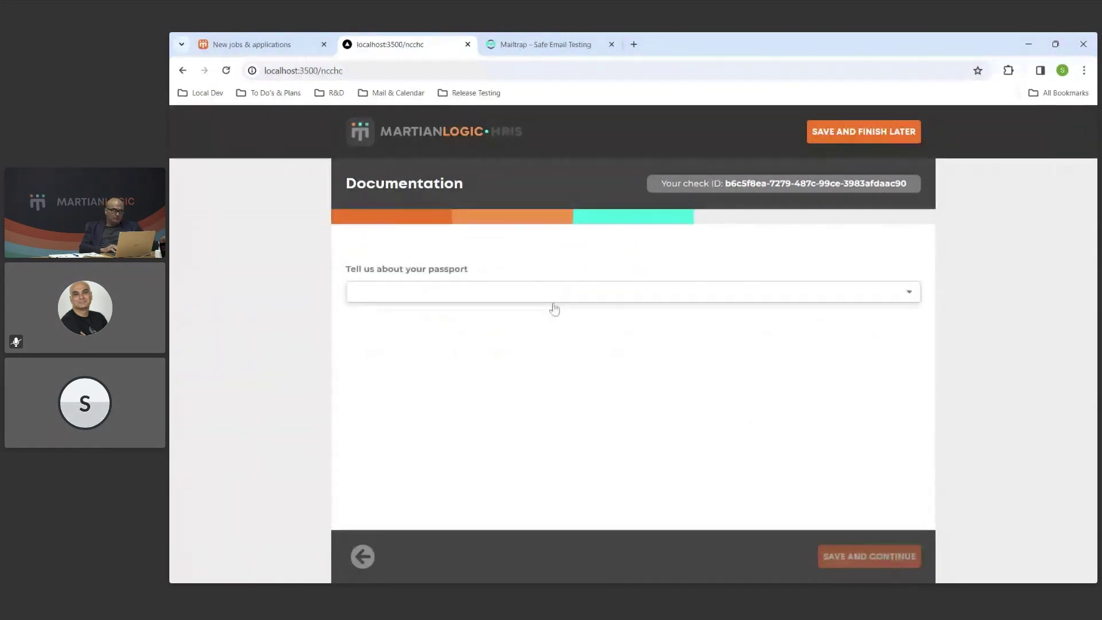
Choose 'Australian - I have an Australian passport' and save and continue.
left_click(551, 298)
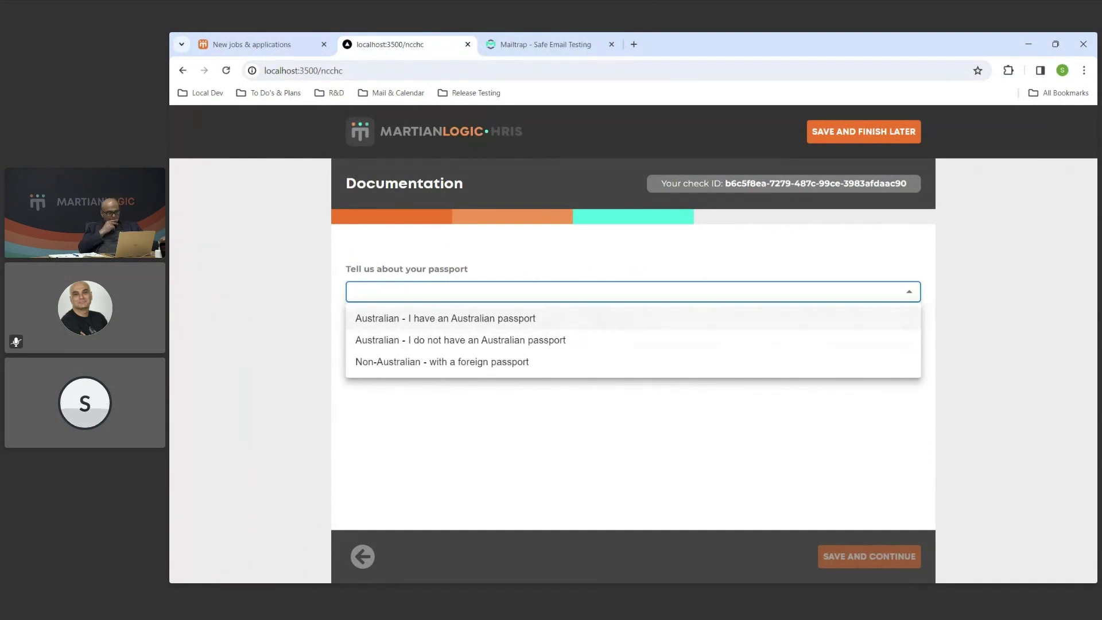
left_click(583, 318)
left_click(581, 291)
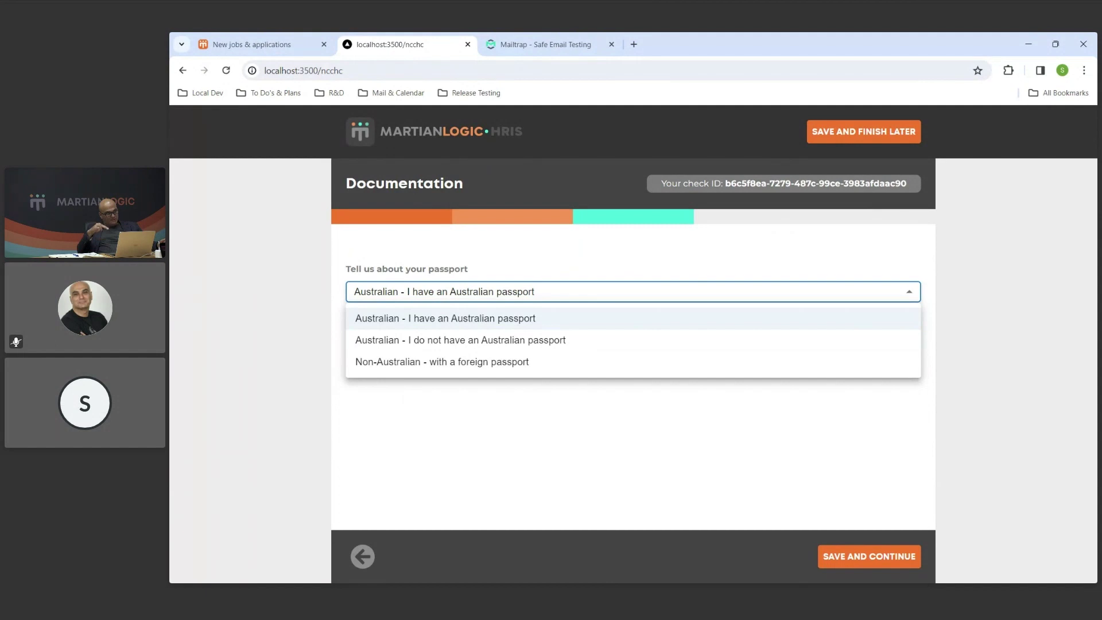
left_click(607, 327)
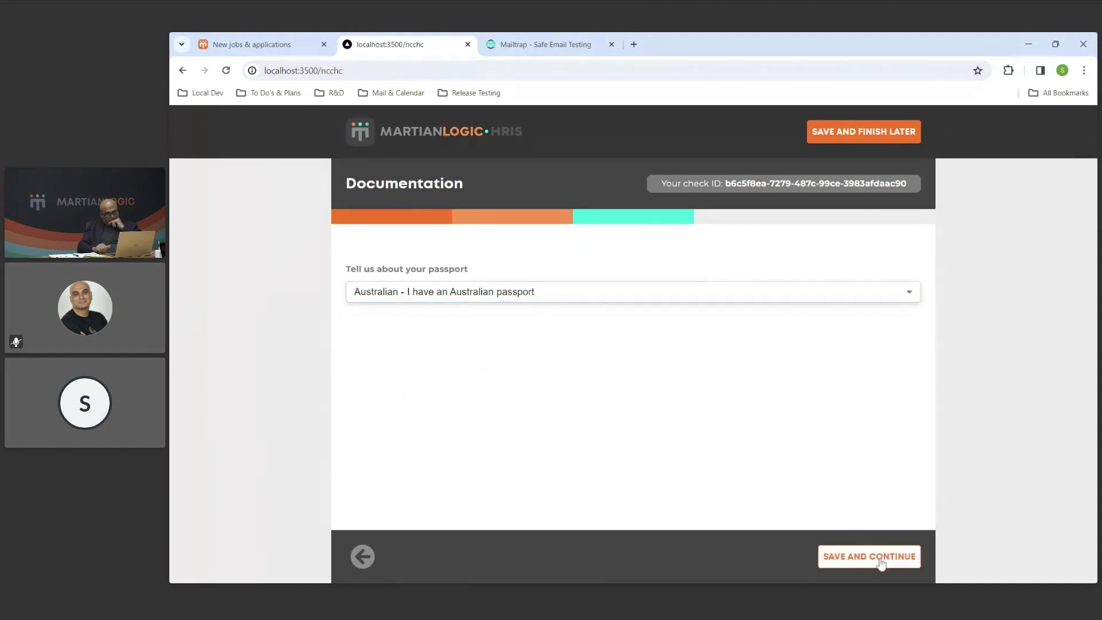
left_click(878, 558)
Enter the passport holder's family and given names and set gender to Male.
scroll(772, 377, "down", 2)
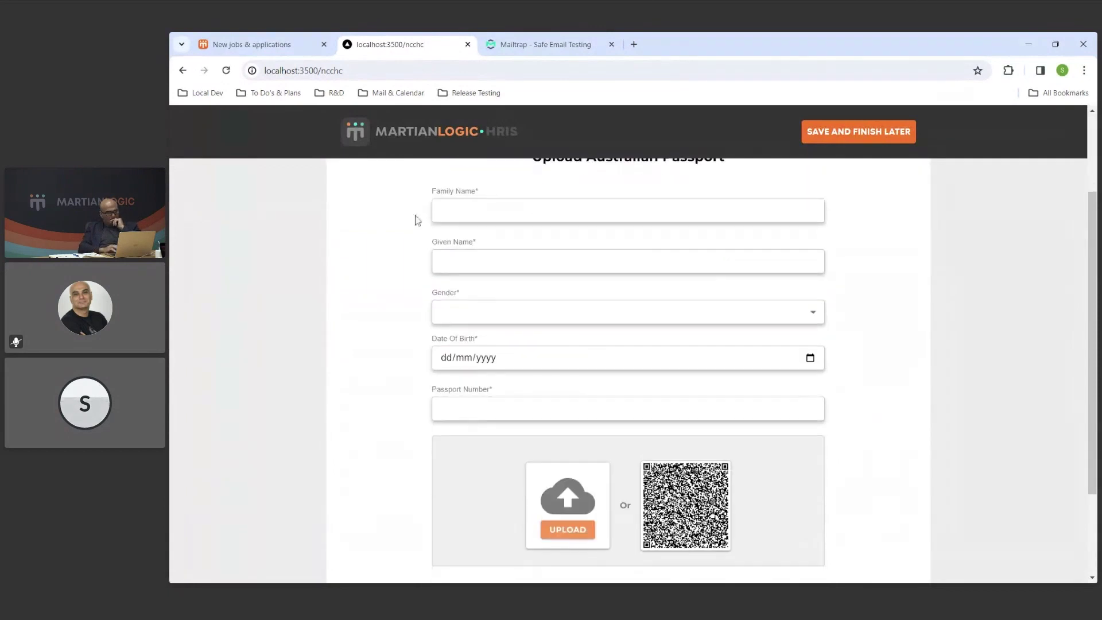
scroll(718, 327, "up", 1)
left_click(629, 271)
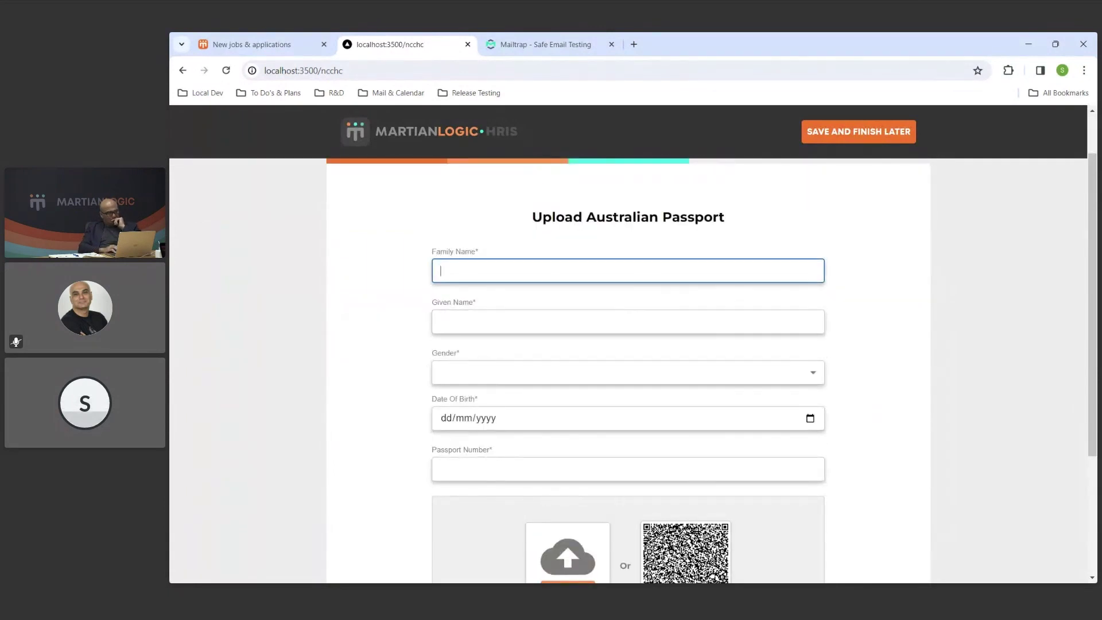
type("Smith")
key("Tab")
type("John")
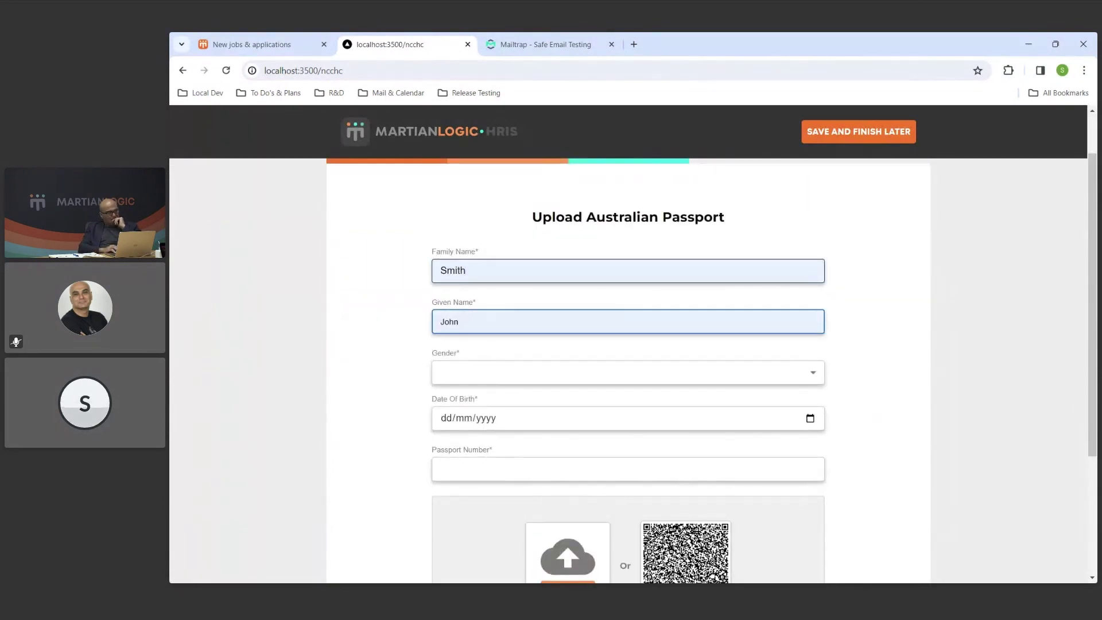
key("Tab")
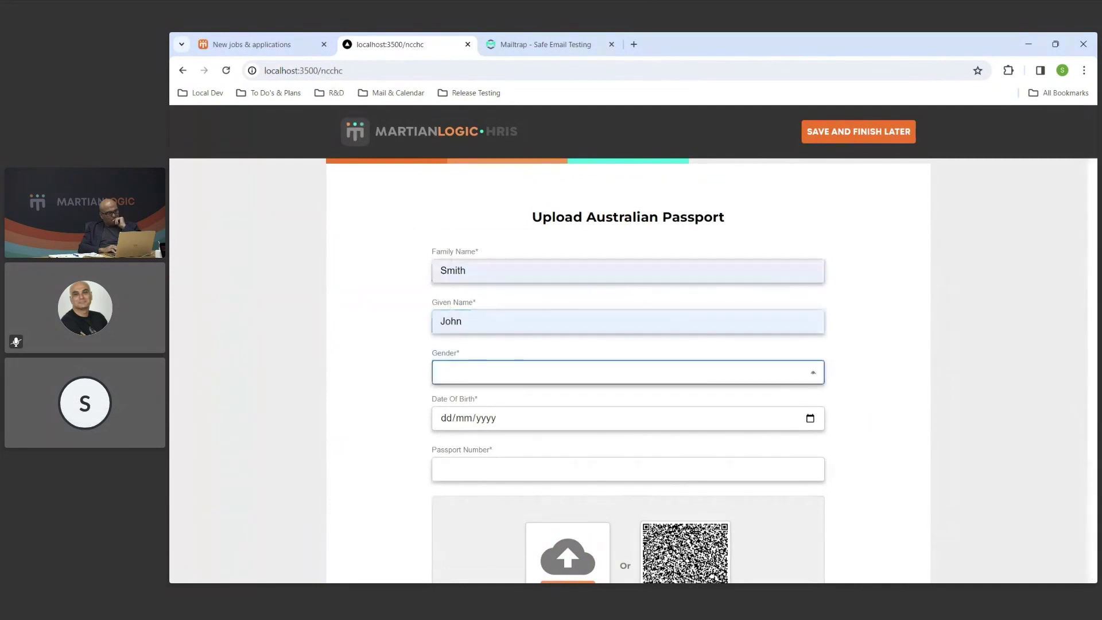
key("Down")
key("Return")
left_click(458, 422)
type("19/12/")
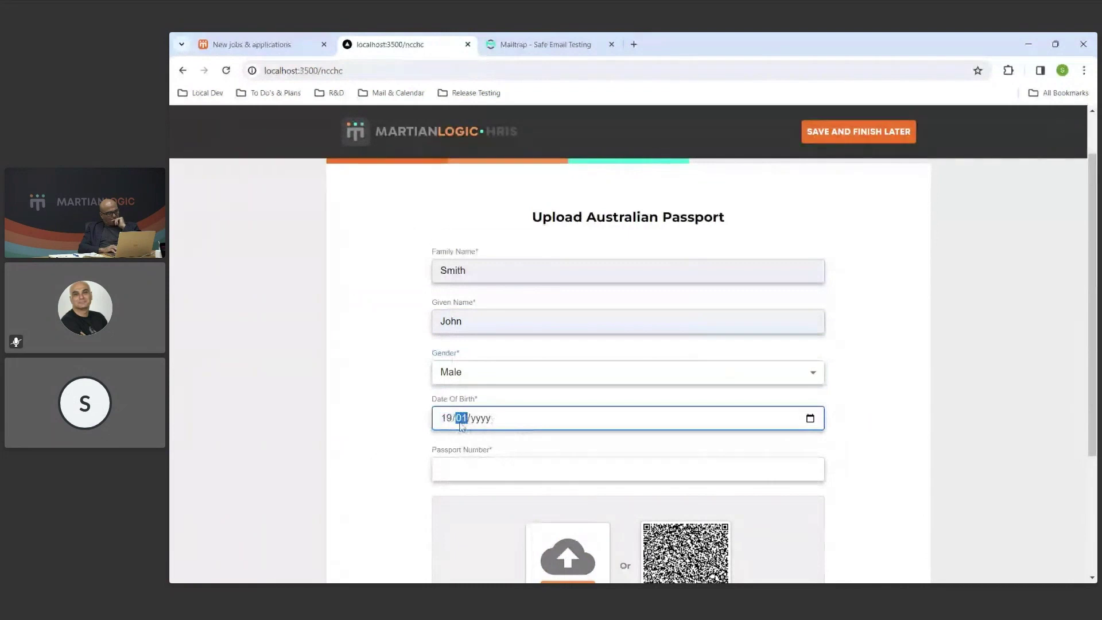
type("1999")
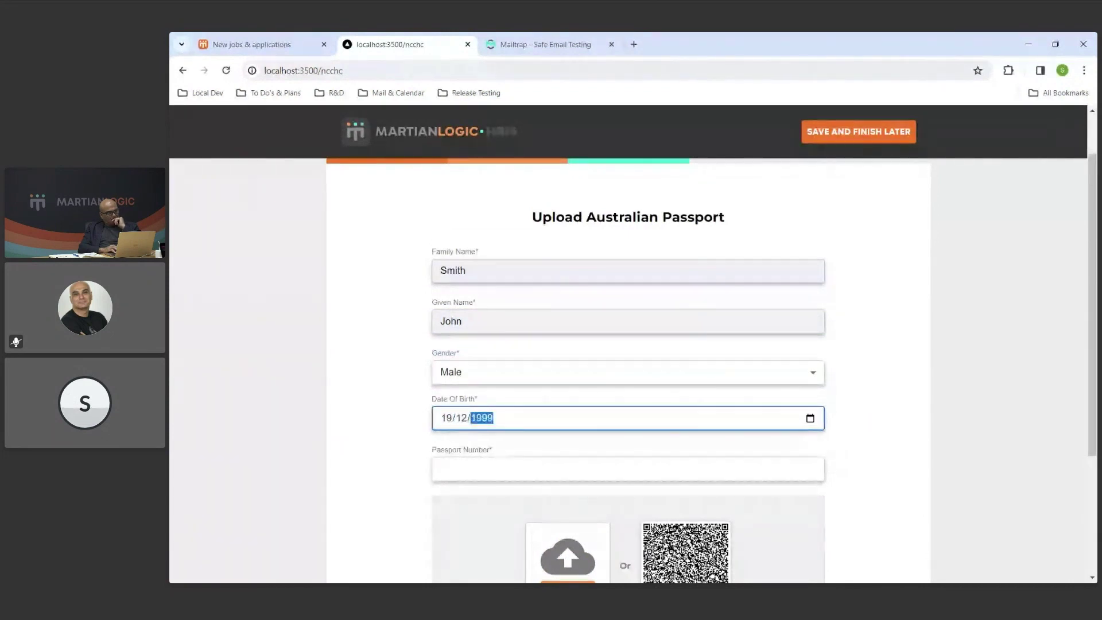
left_click(381, 469)
scroll(379, 468, "down", 1)
left_click(459, 408)
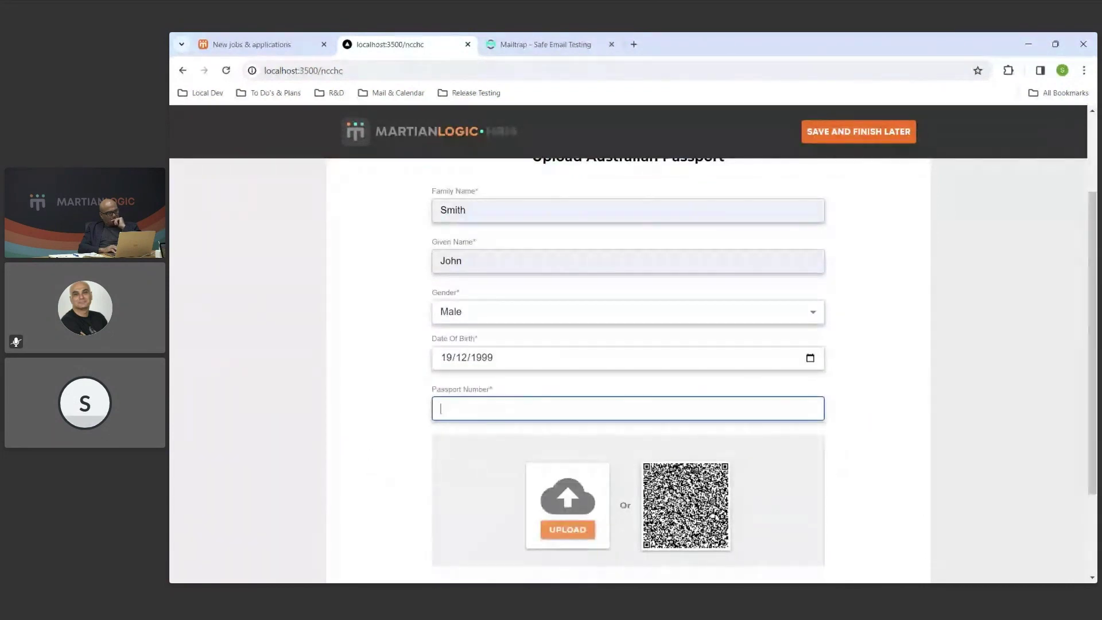
type("N123123123")
left_click(402, 446)
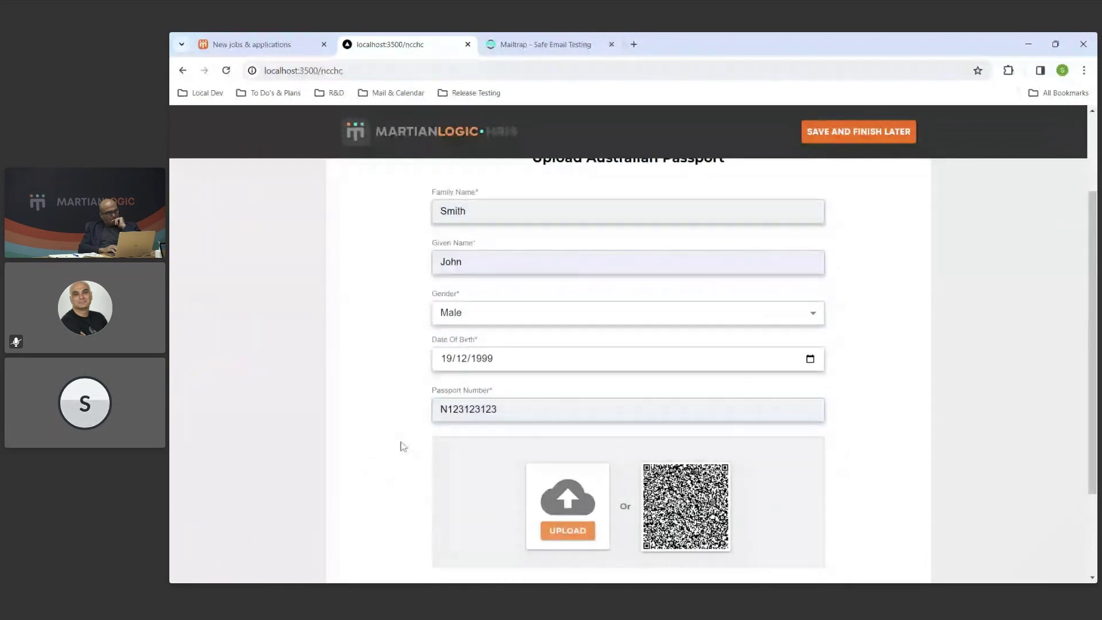
Remove the attached trial passport image.
scroll(404, 441, "up", 1)
scroll(415, 504, "down", 2)
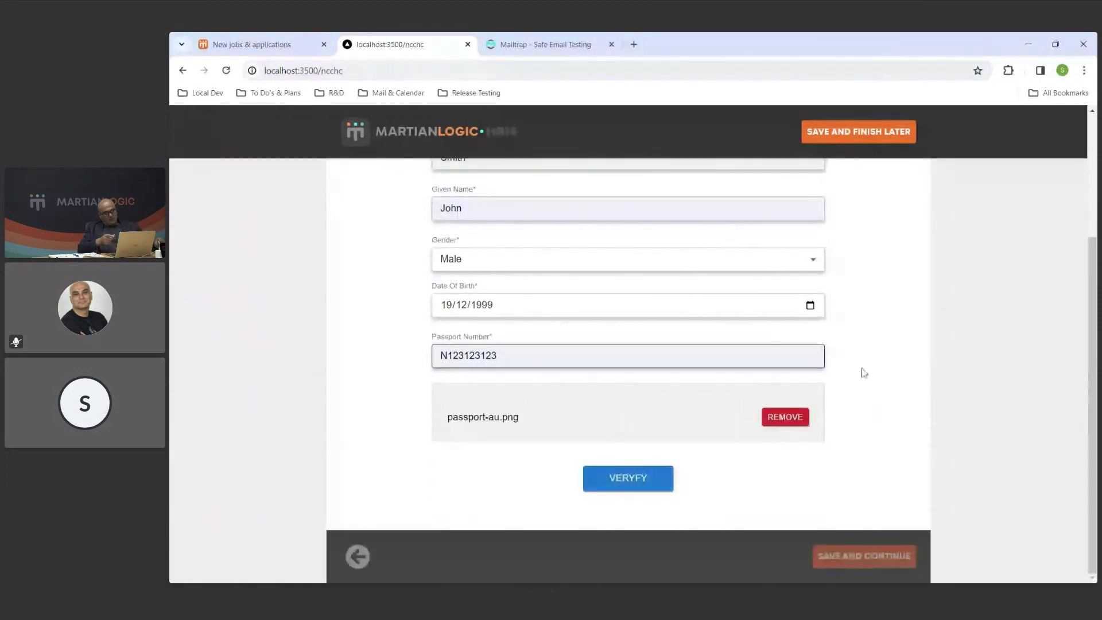
scroll(898, 387, "up", 1)
scroll(888, 413, "up", 1)
scroll(861, 433, "down", 1)
left_click(794, 483)
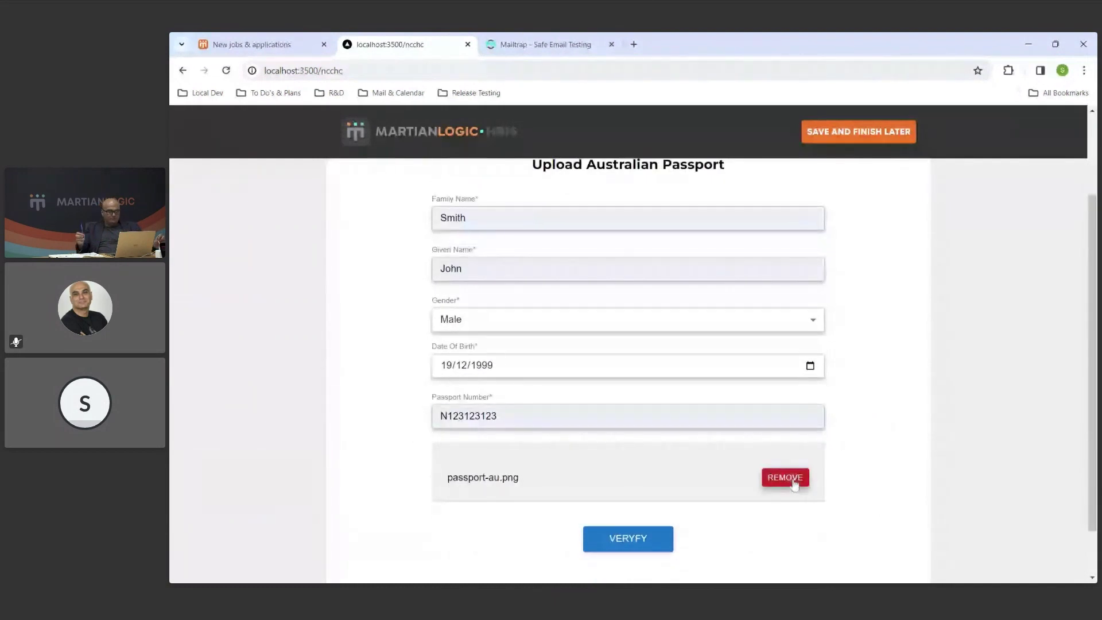
Upload passport-au.png as the passport image and verify it.
scroll(885, 416, "down", 1)
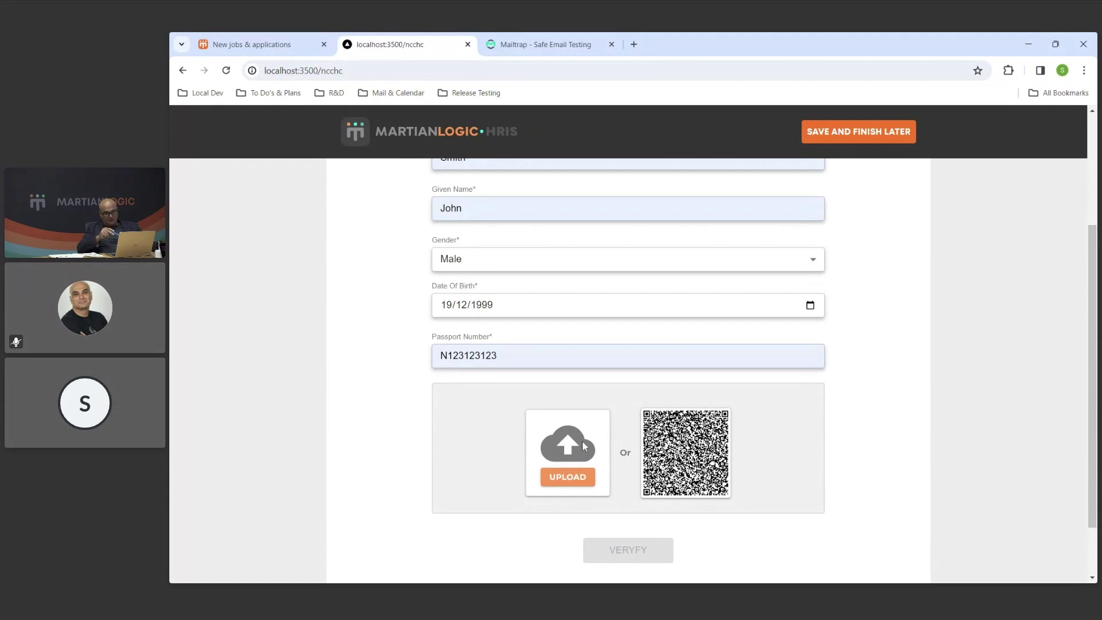
left_click(577, 484)
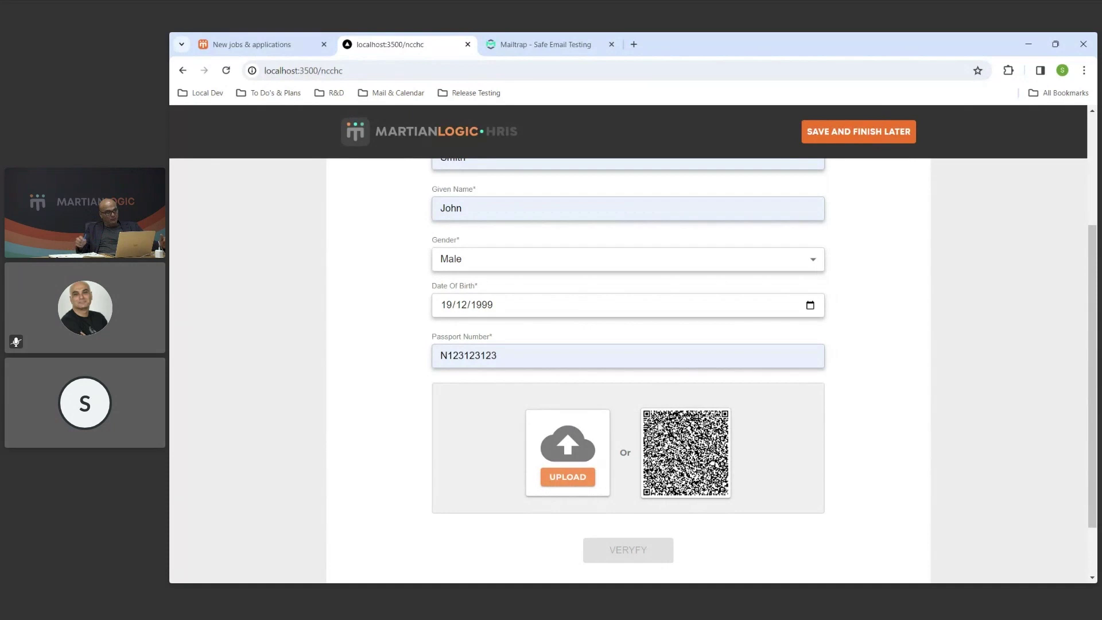
left_click(578, 483)
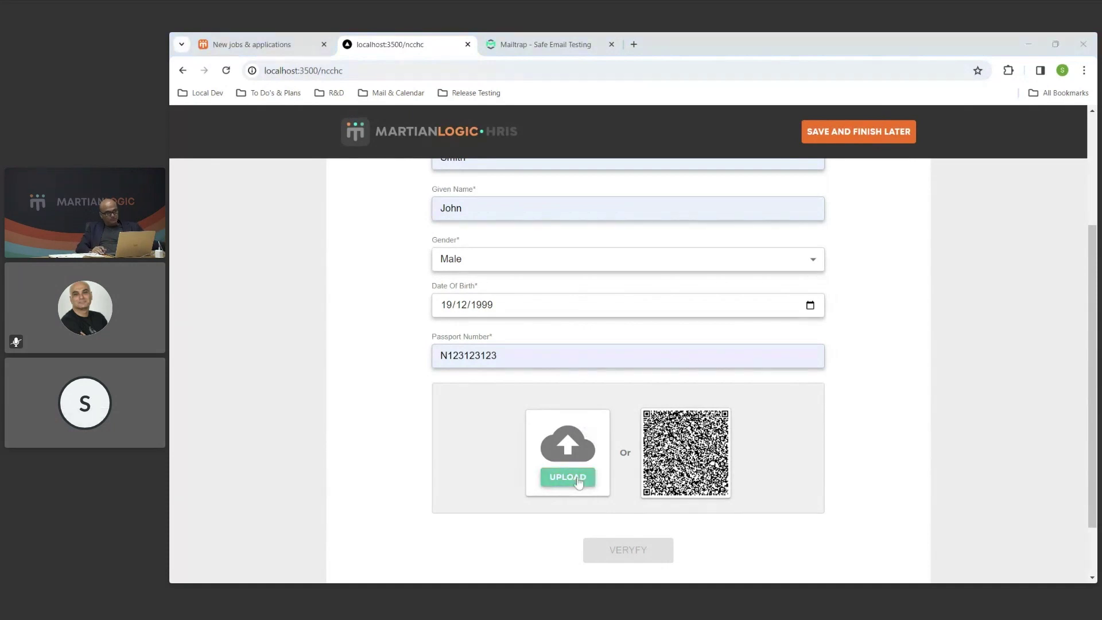
double_click(758, 295)
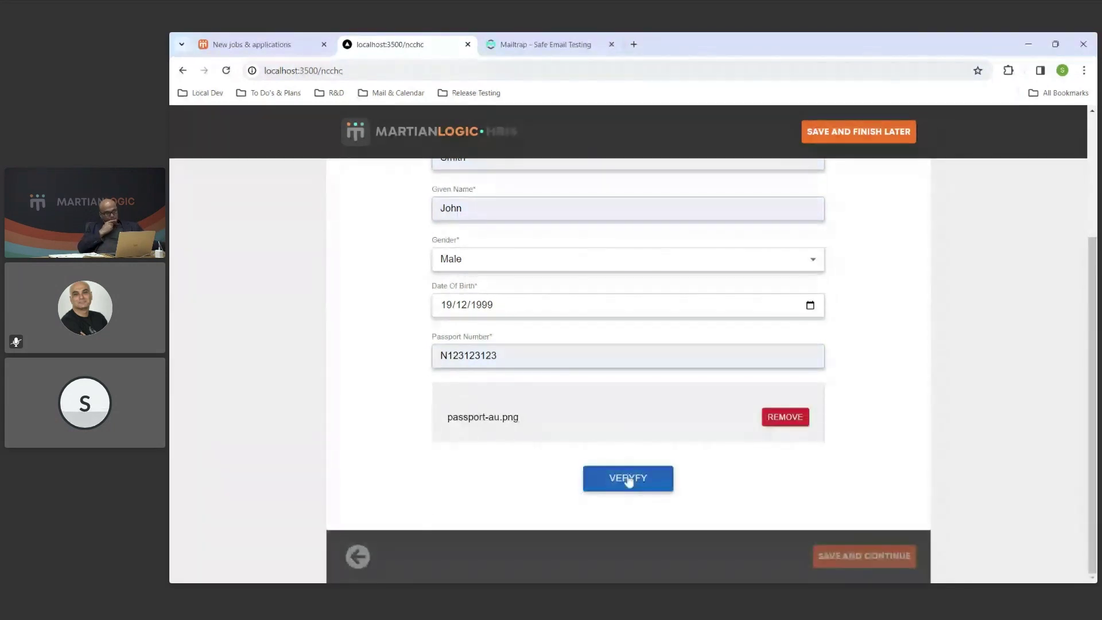
scroll(629, 481, "up", 1)
left_click(624, 542)
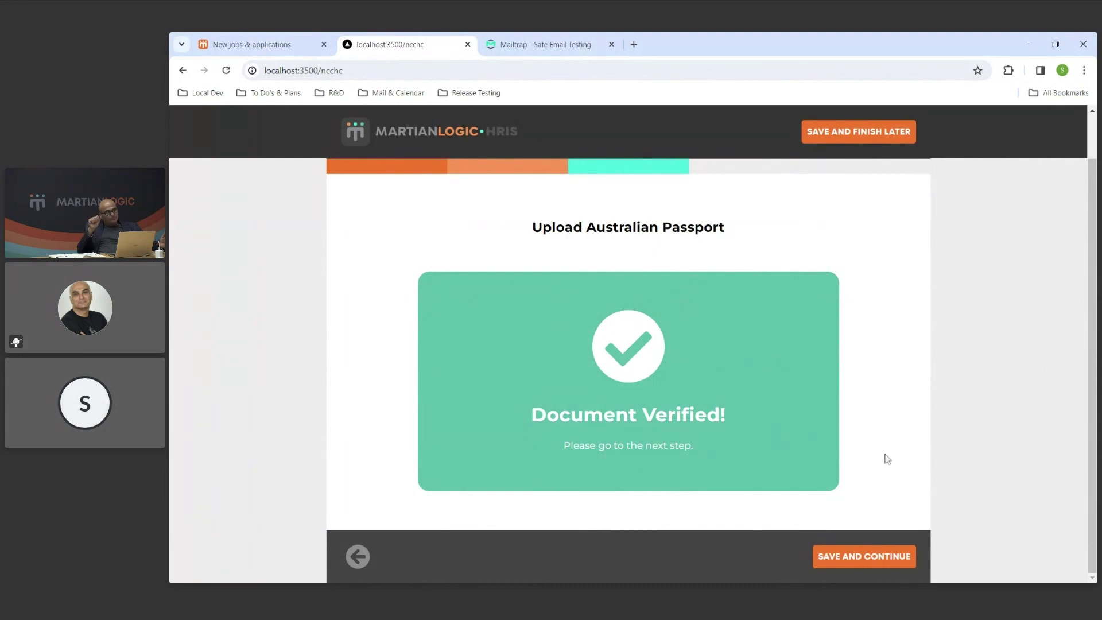
Choose Australian Driver License, attach front.png and back.png, and save.
left_click(903, 558)
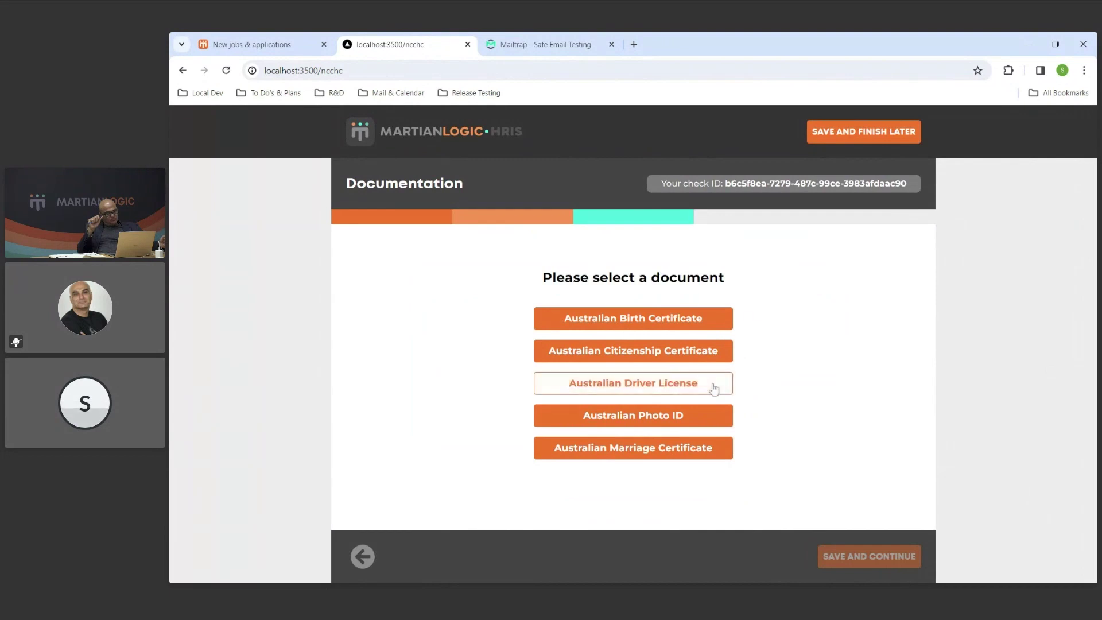
left_click(714, 391)
scroll(752, 386, "down", 1)
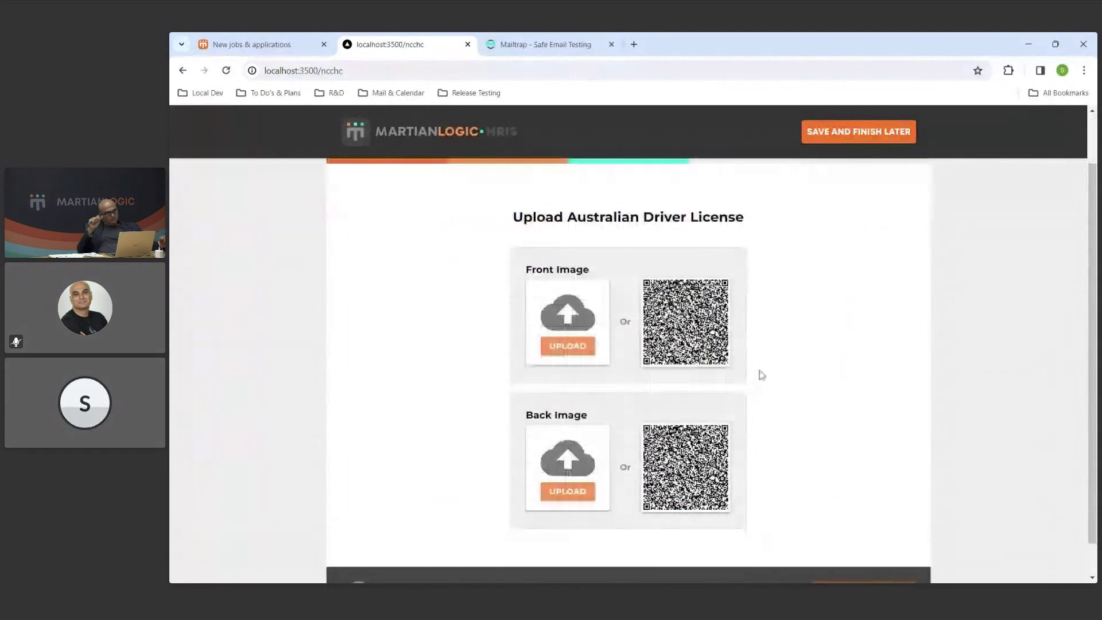
left_click(579, 348)
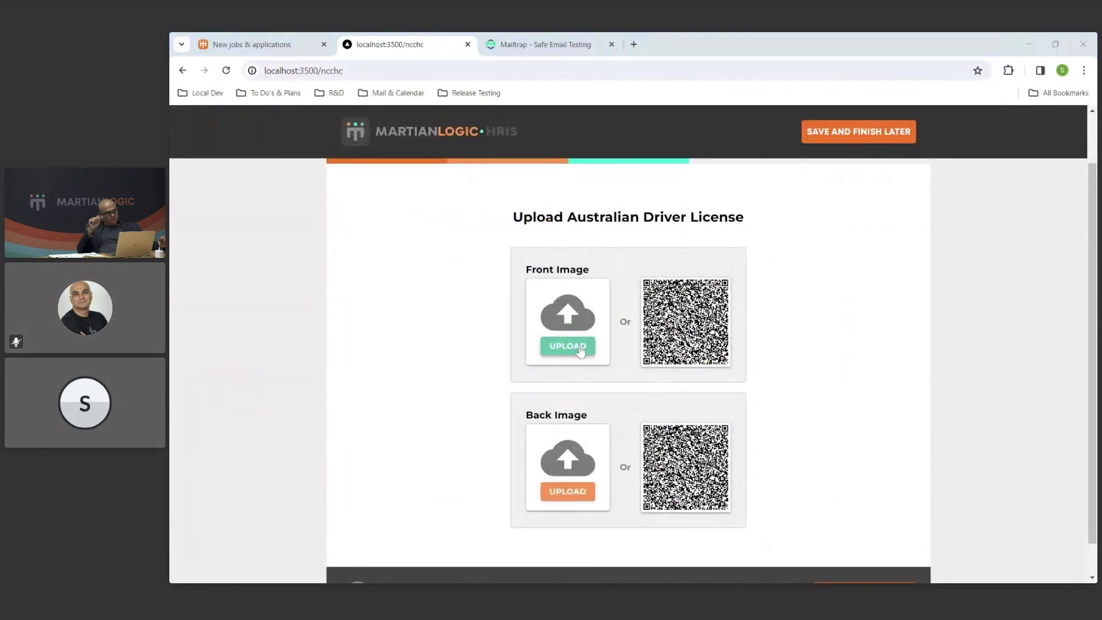
key("Return")
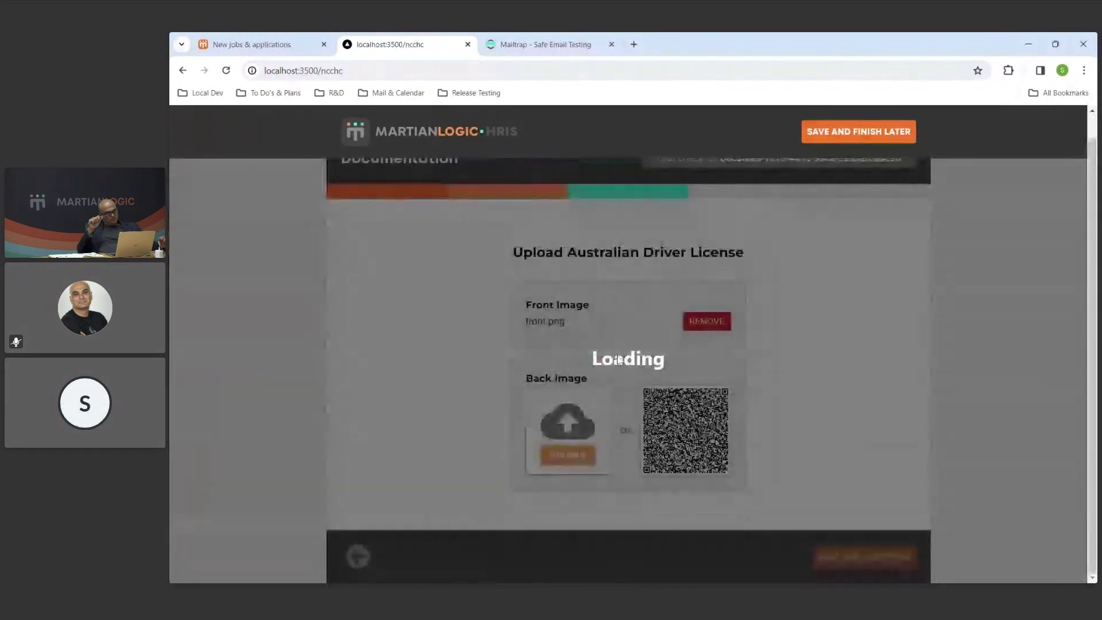
left_click(568, 455)
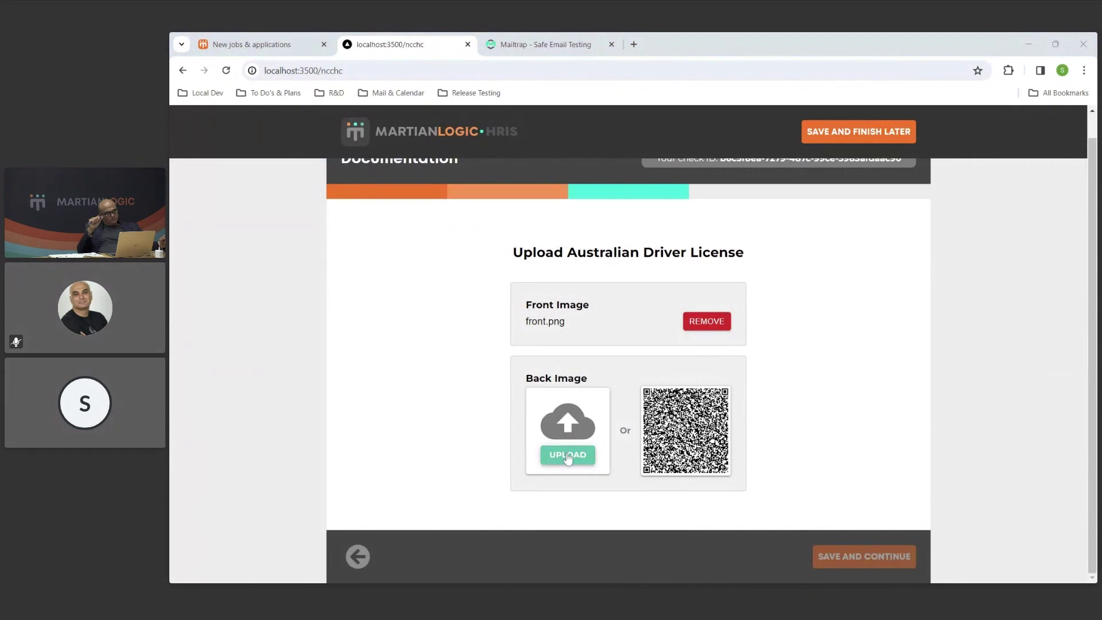
key("Return")
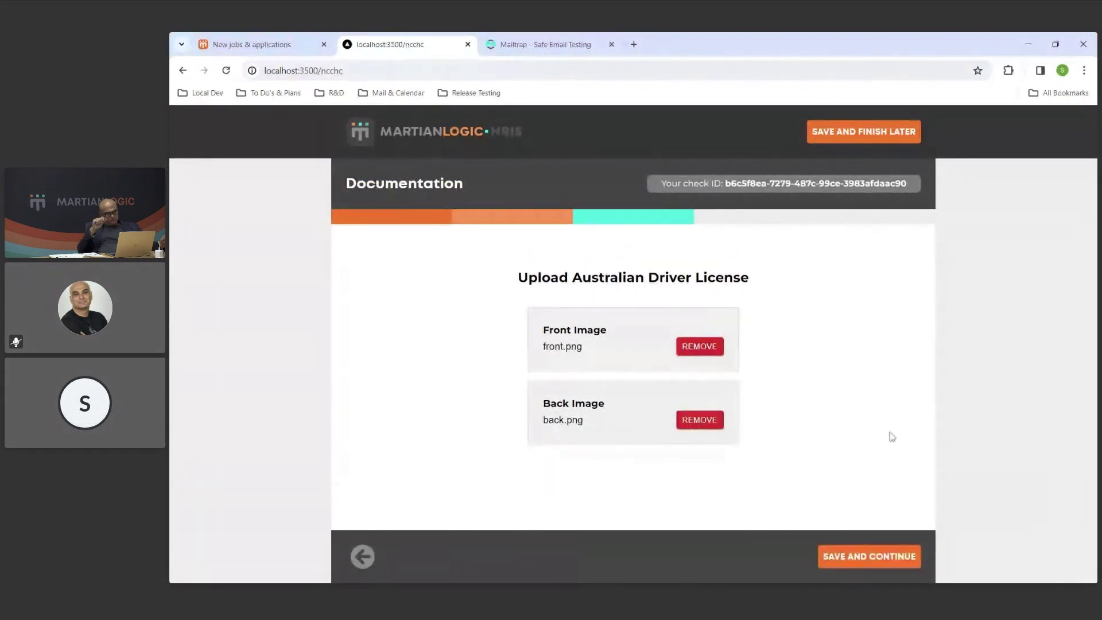
left_click(897, 563)
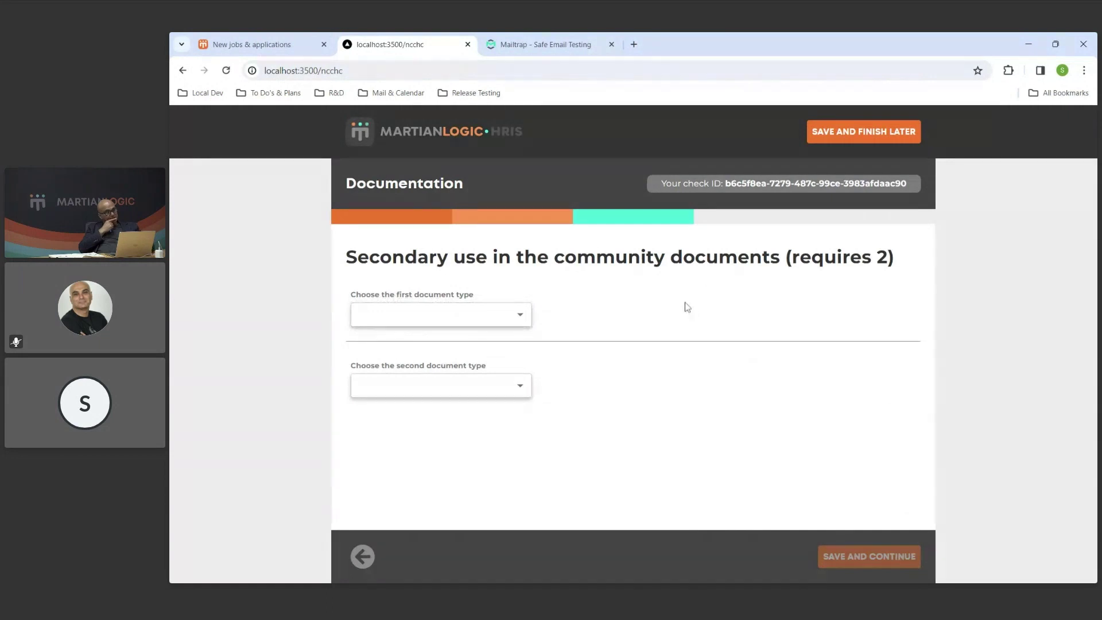
Choose Medicare as the first secondary document and upload medicare.png.
left_click(519, 314)
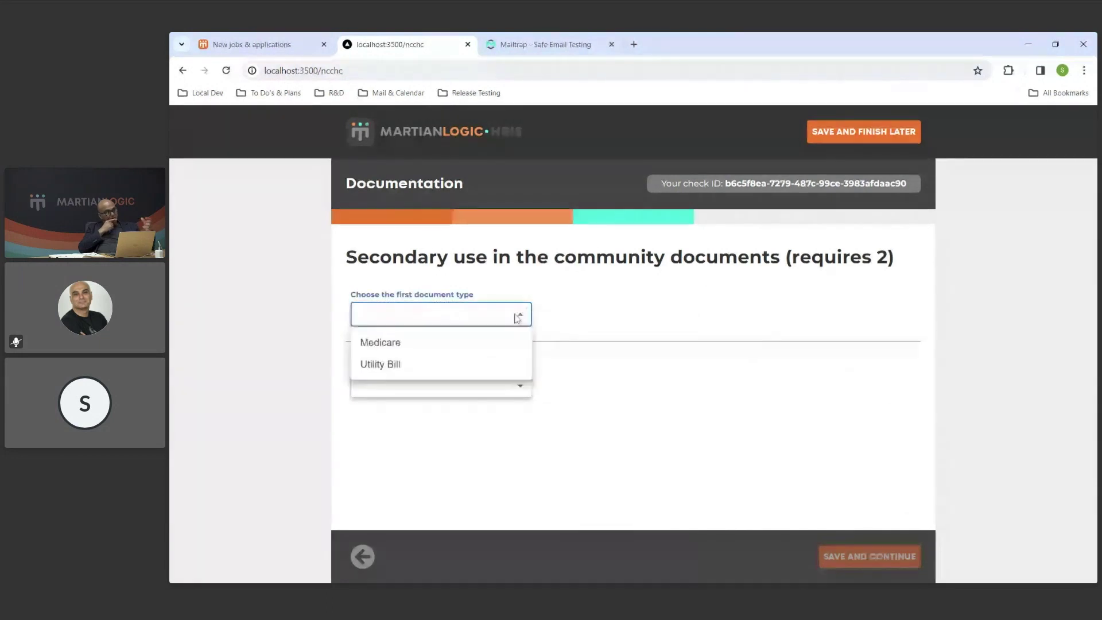
left_click(474, 348)
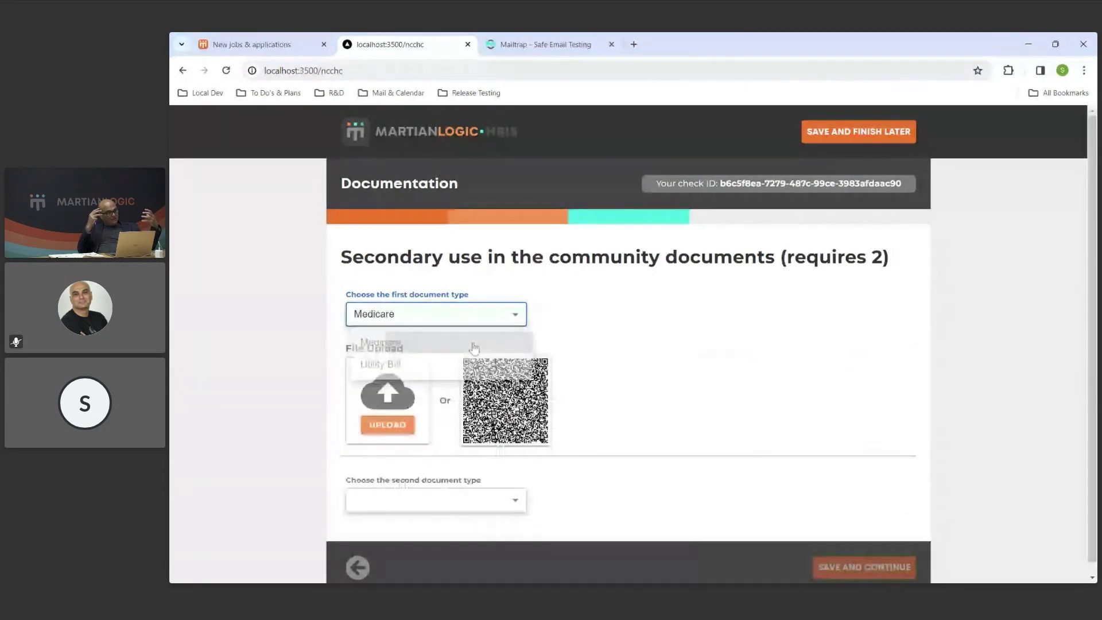
left_click(391, 432)
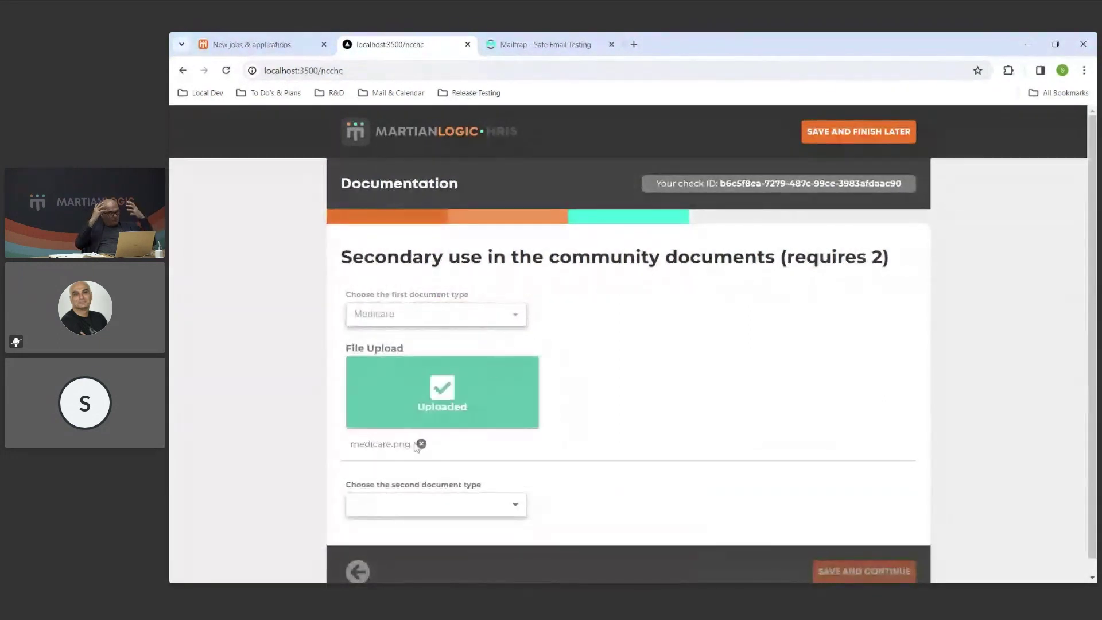
scroll(545, 396, "down", 1)
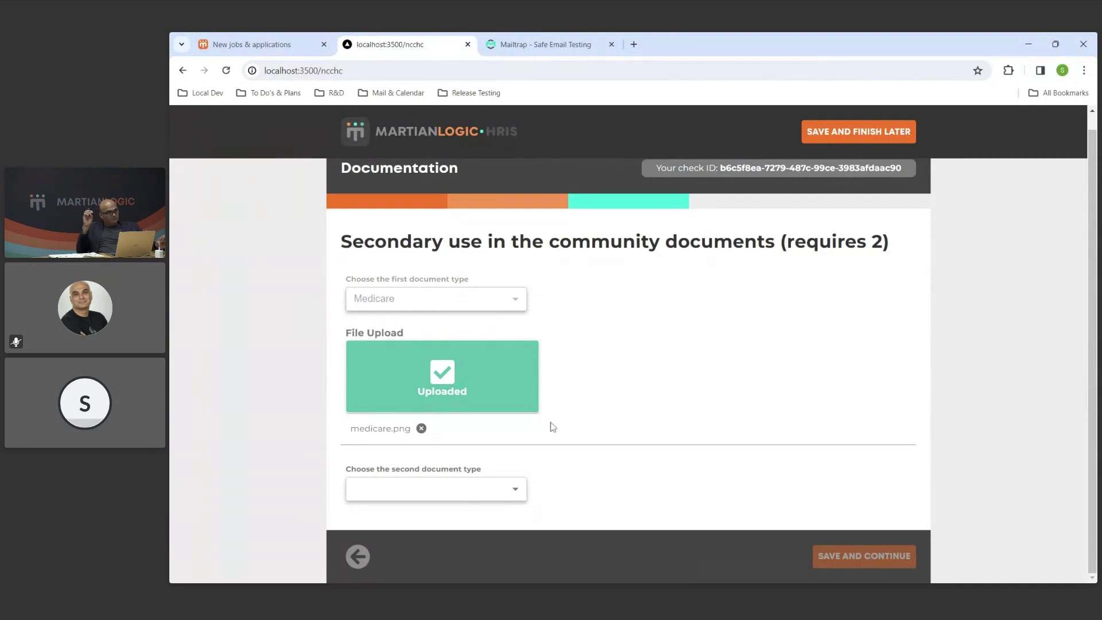
Choose Utility Bill as the second secondary document and upload utilitybill.png.
left_click(508, 496)
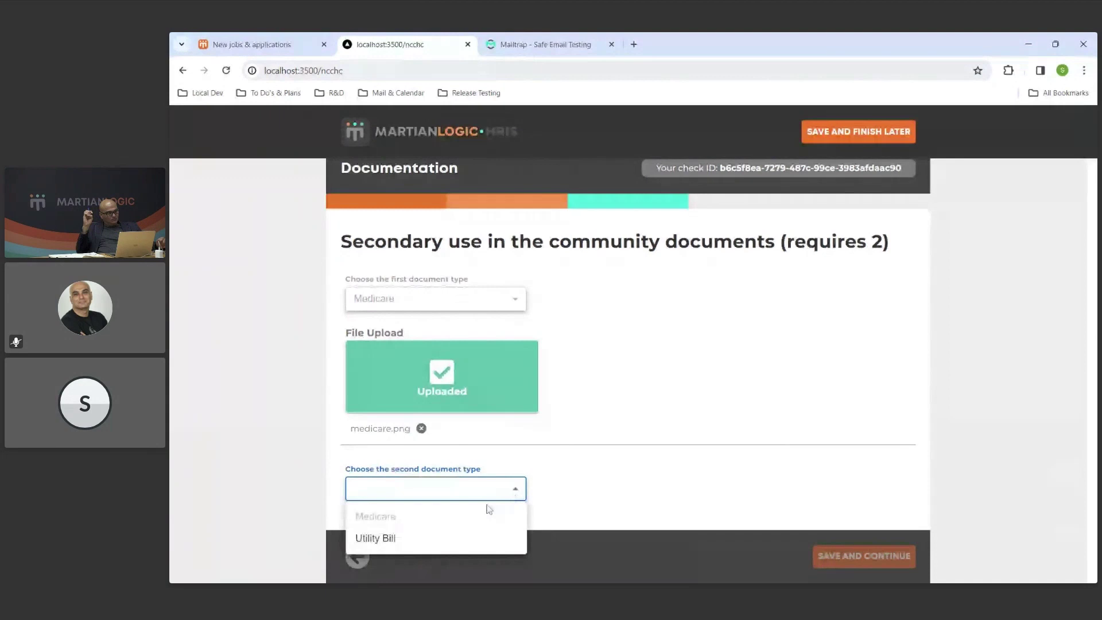
left_click(401, 539)
scroll(482, 228, "down", 1)
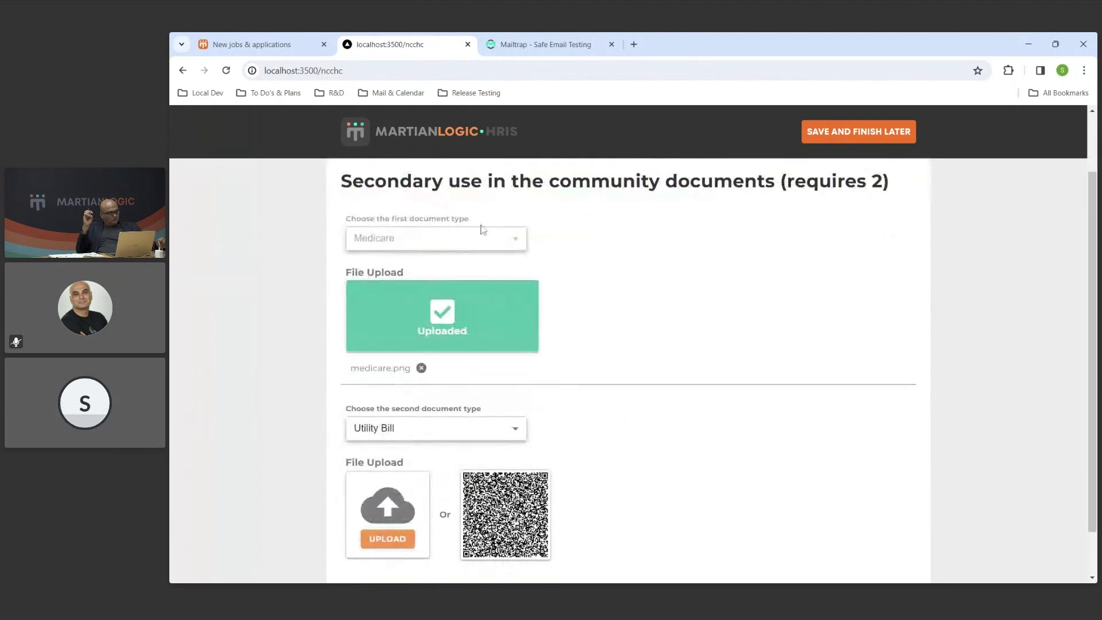
scroll(541, 415, "down", 1)
left_click(408, 480)
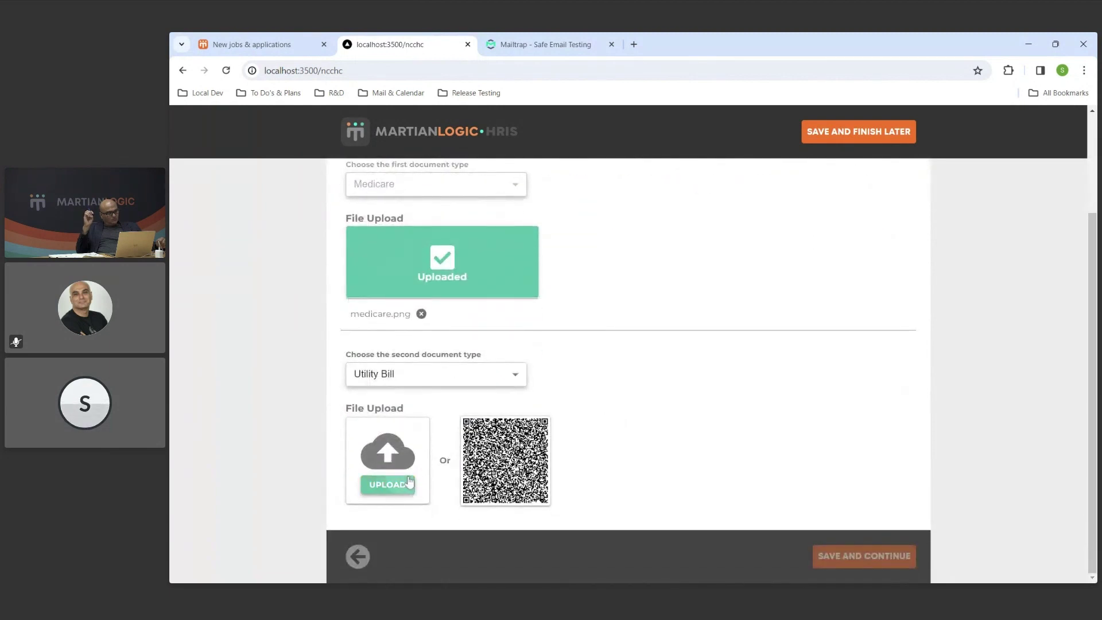
double_click(774, 293)
Save the secondary documents and continue to the Biometric Authentication step.
scroll(712, 367, "up", 1)
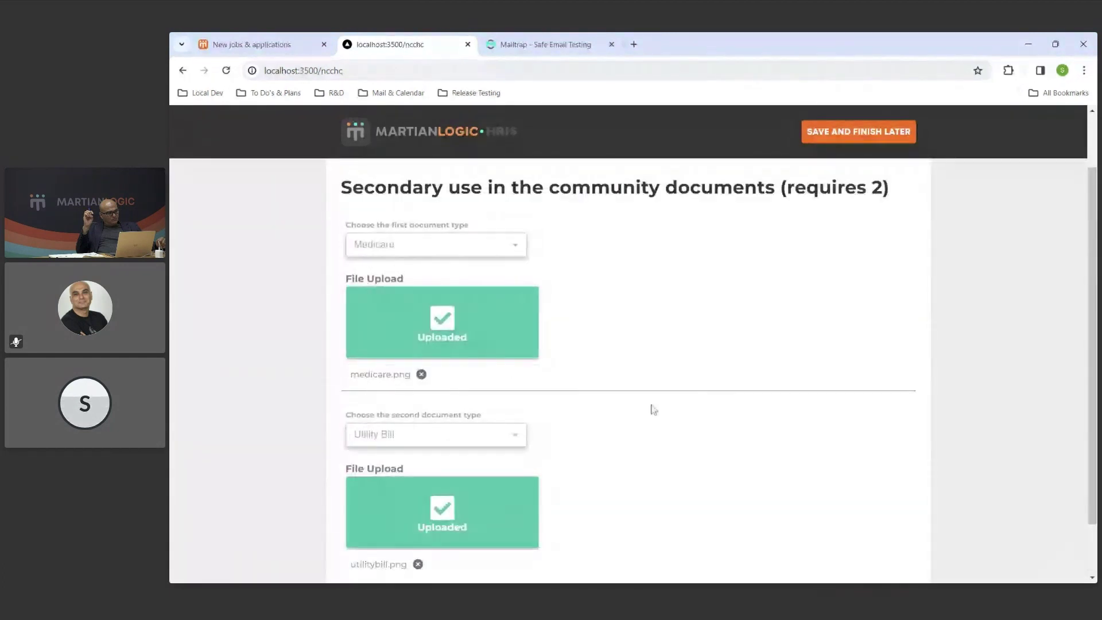
scroll(895, 514, "down", 2)
left_click(890, 560)
scroll(887, 522, "down", 2)
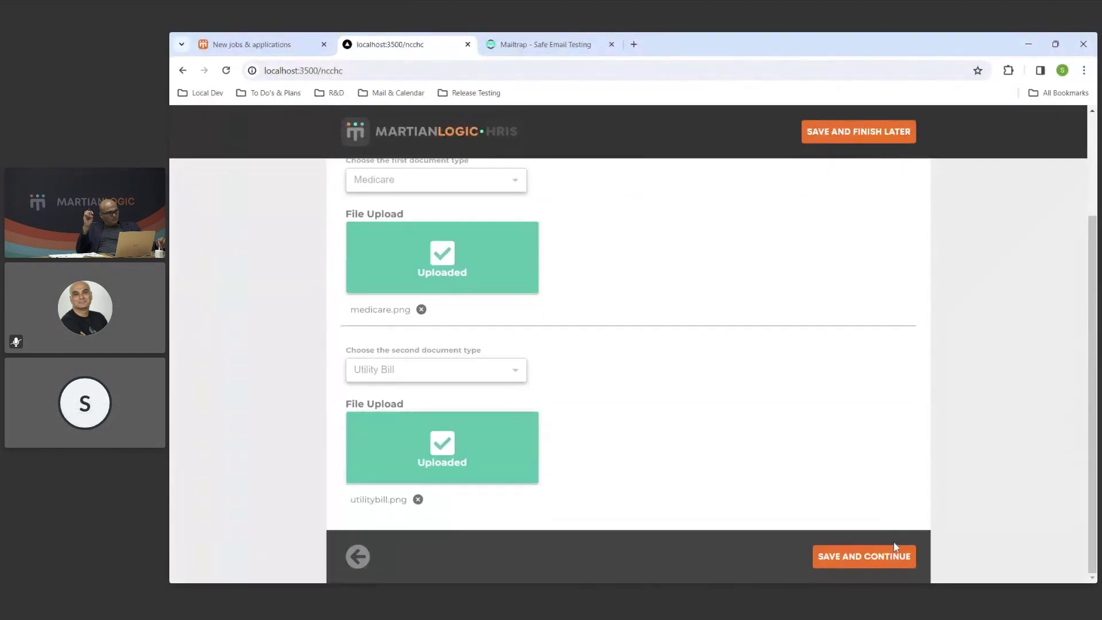
left_click(893, 560)
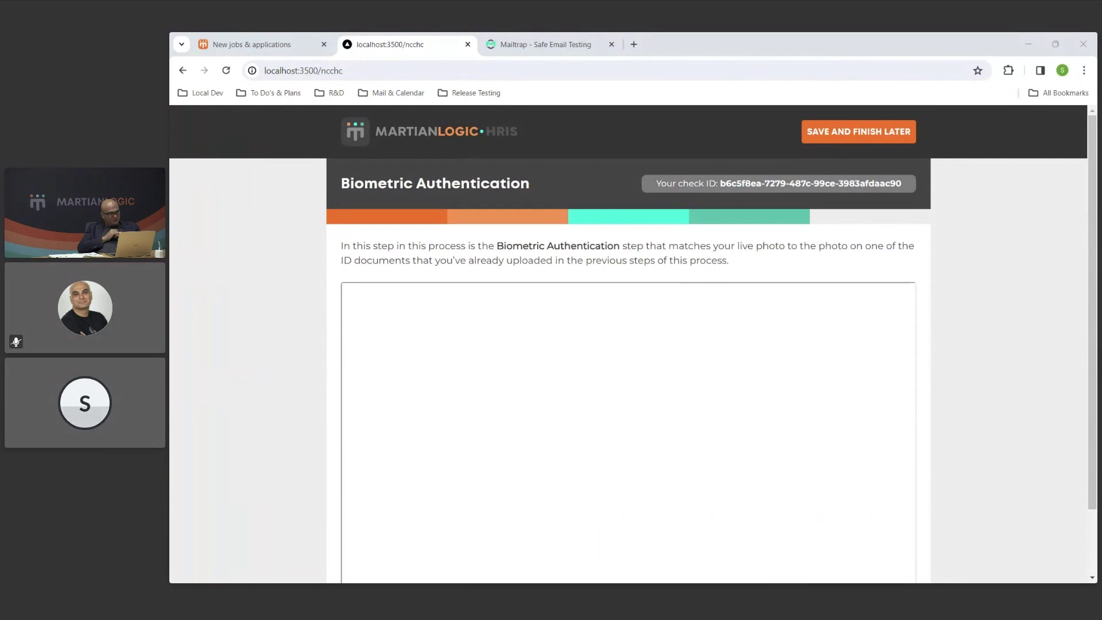
Go back to the Australian Driver License page, then continue forward to Jumio's Start verification panel.
scroll(490, 300, "down", 2)
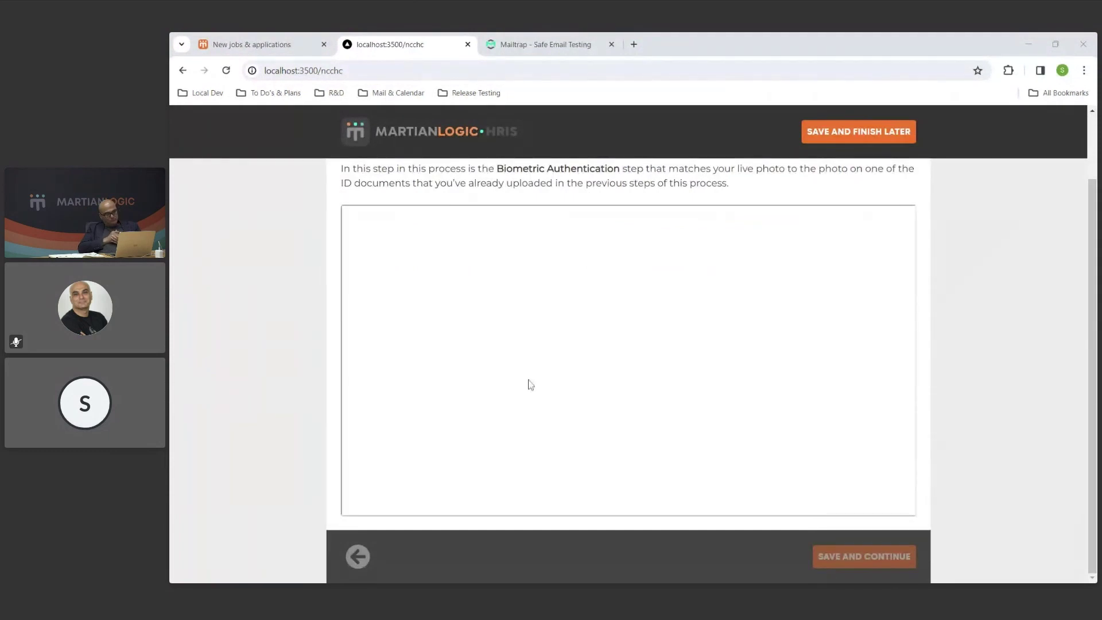
left_click(355, 554)
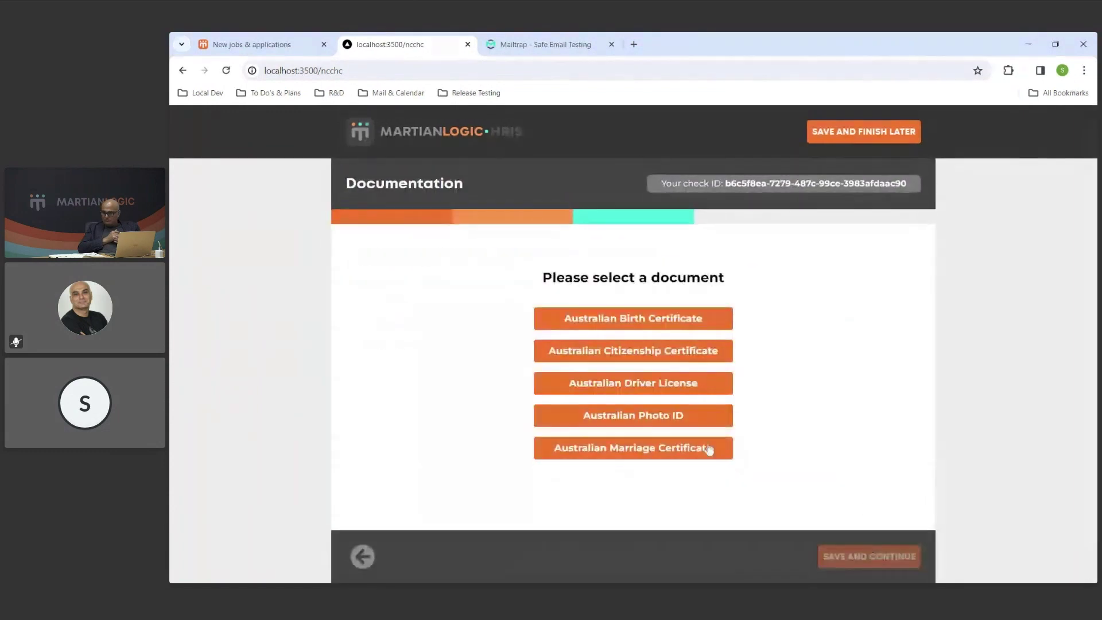
left_click(697, 394)
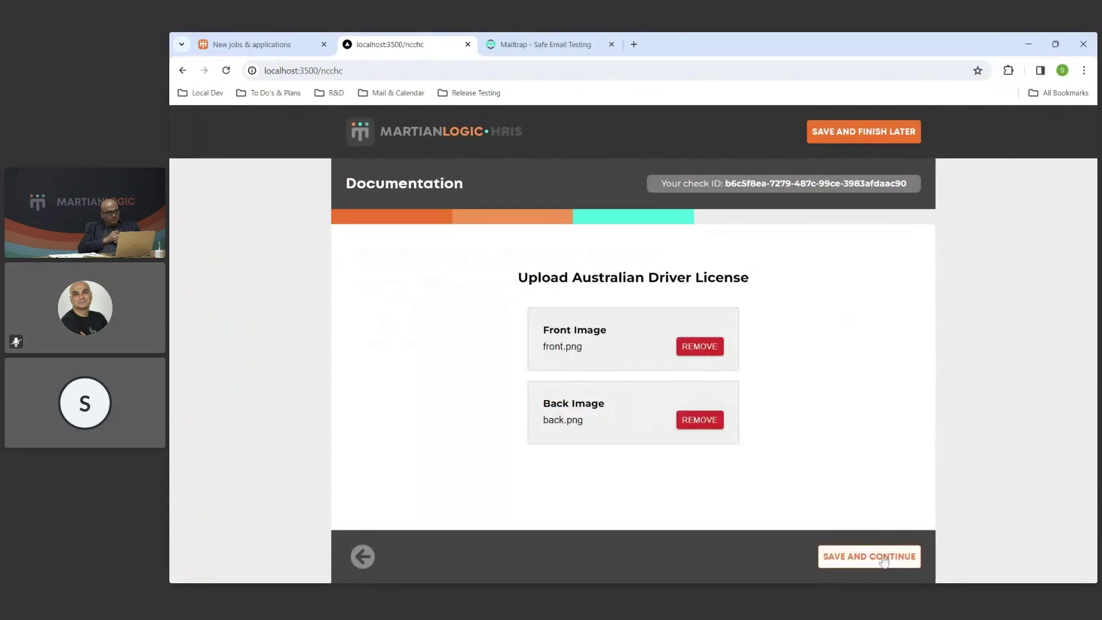
left_click(867, 556)
scroll(879, 577, "down", 3)
left_click(885, 555)
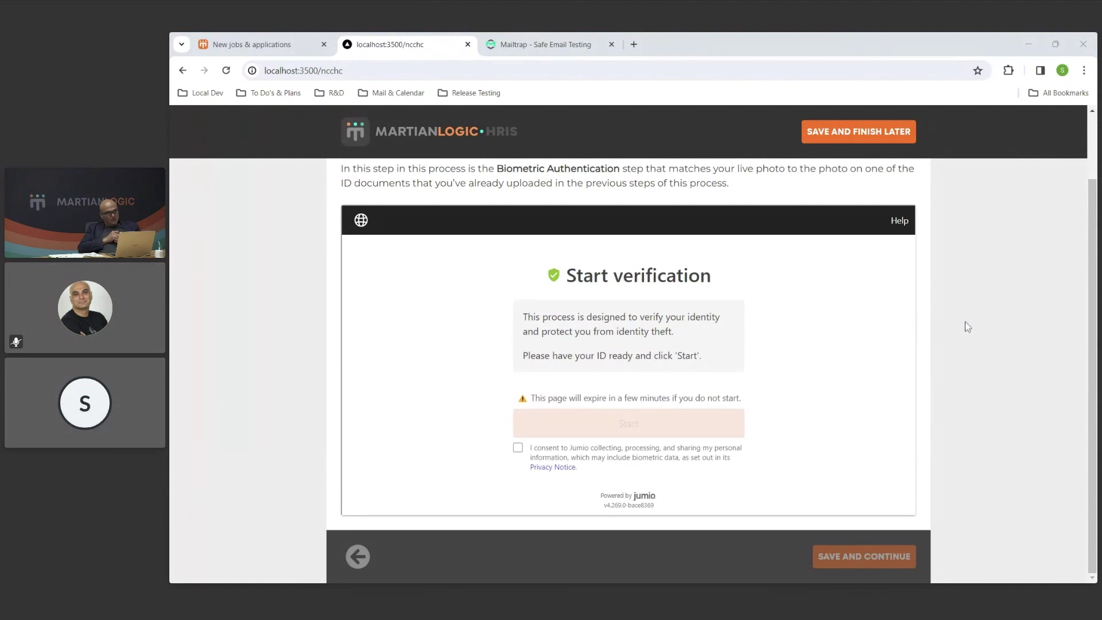
Accept the Jumio identity-verification consent and start the verification.
scroll(947, 328, "up", 1)
scroll(987, 315, "down", 1)
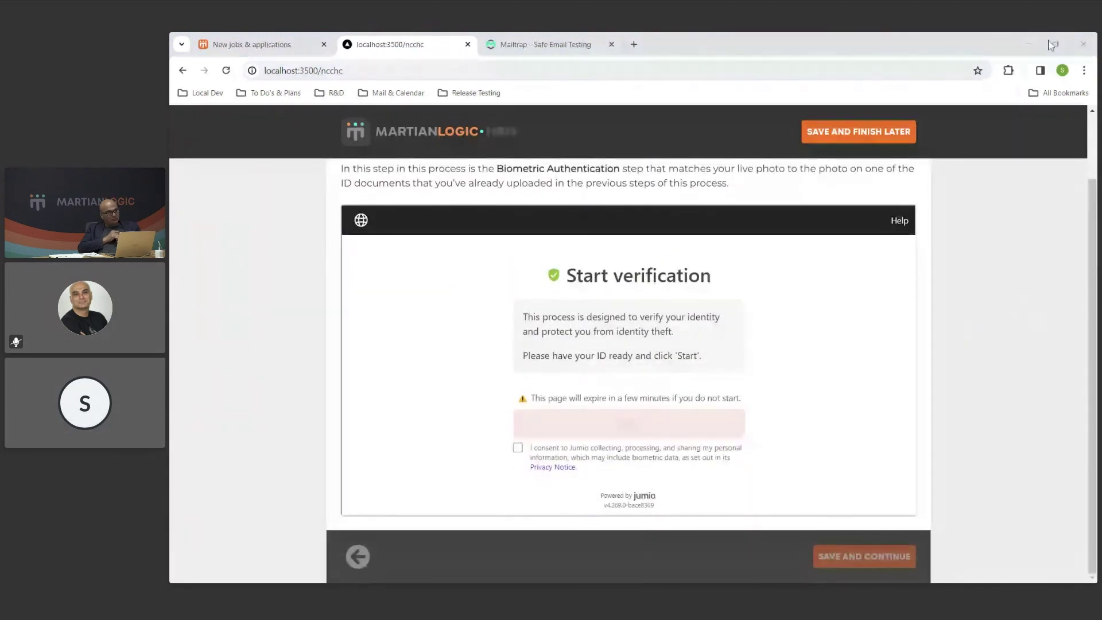
scroll(1050, 178, "up", 1)
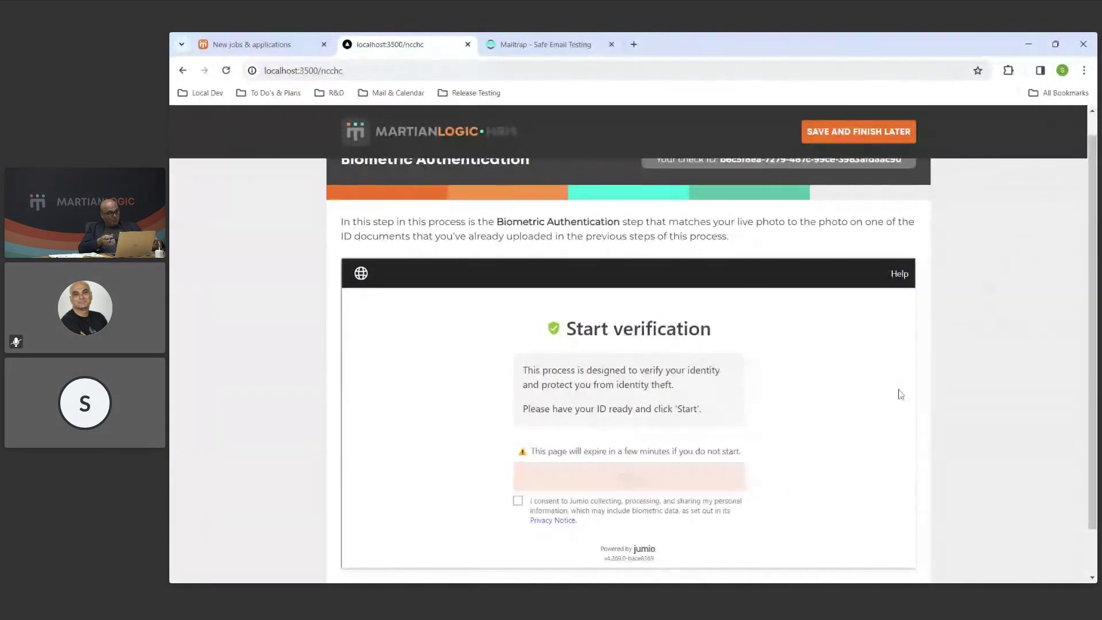
left_click(518, 502)
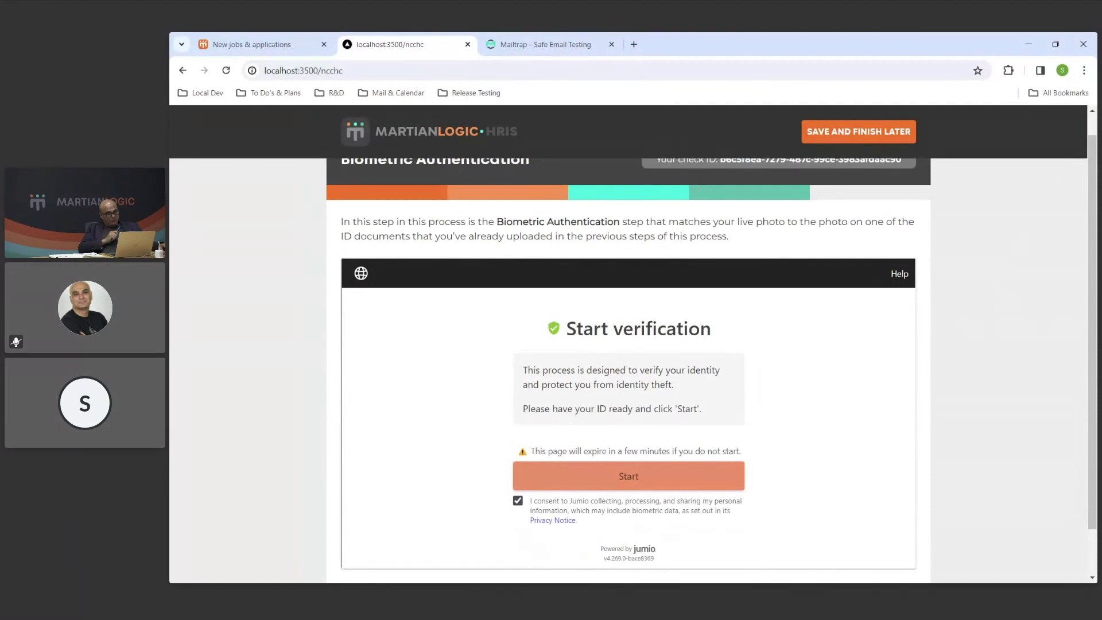
left_click(658, 481)
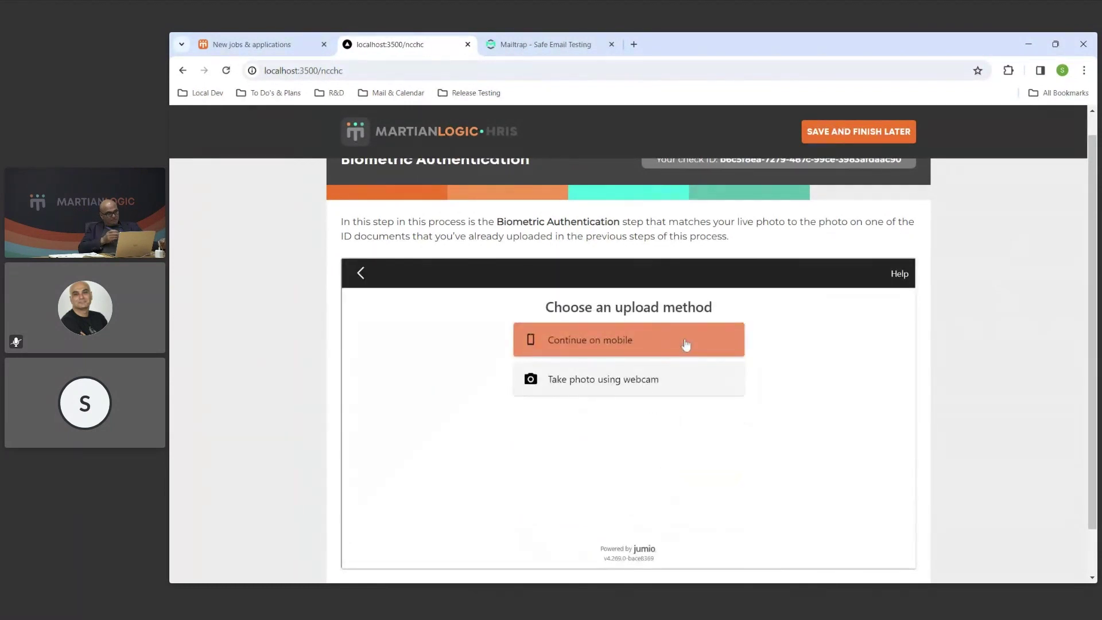
Finish the biometric check on a mobile phone, then save and continue to the Summary step.
left_click(737, 343)
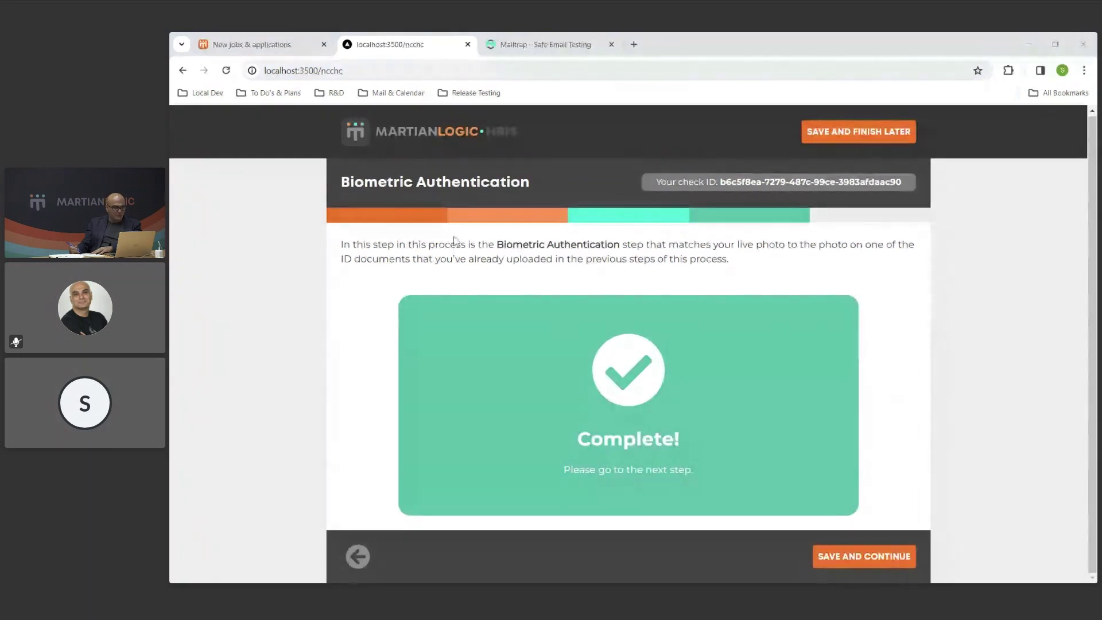
left_click(911, 557)
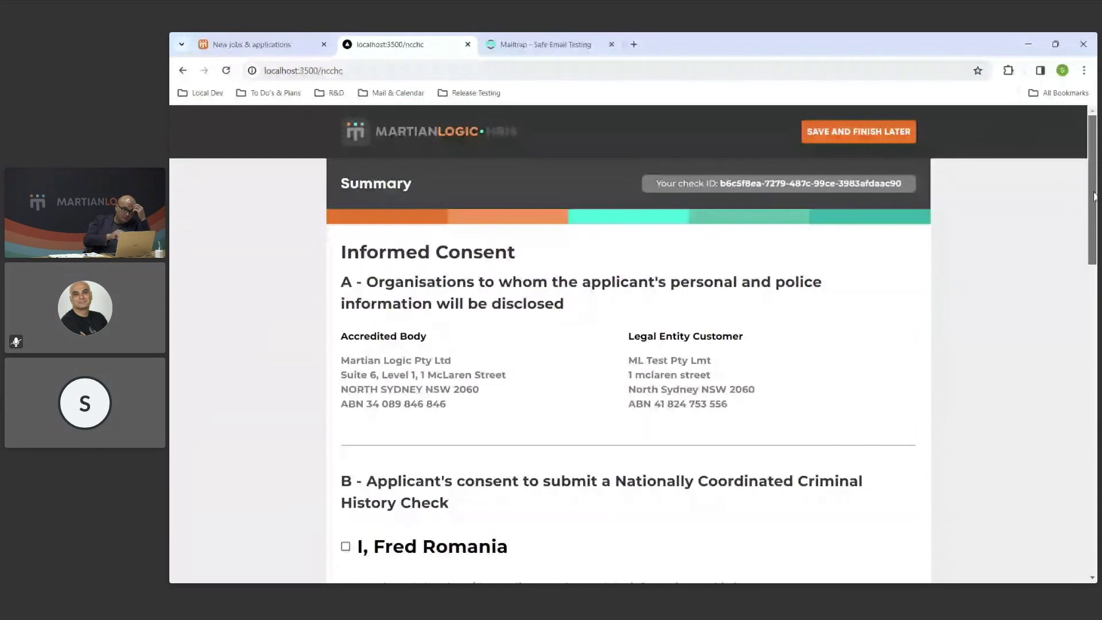
Accept the applicant's Section B consent declaration for the Nationally Coordinated Criminal History Check.
scroll(1093, 197, "down", 1)
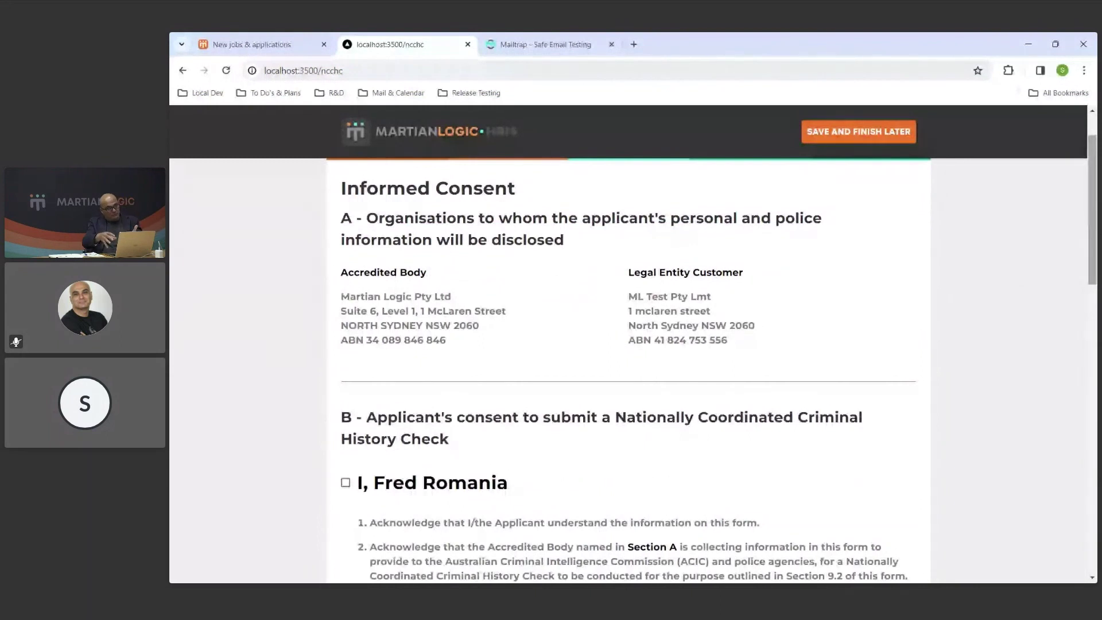
left_click_drag(1093, 214, 1094, 219)
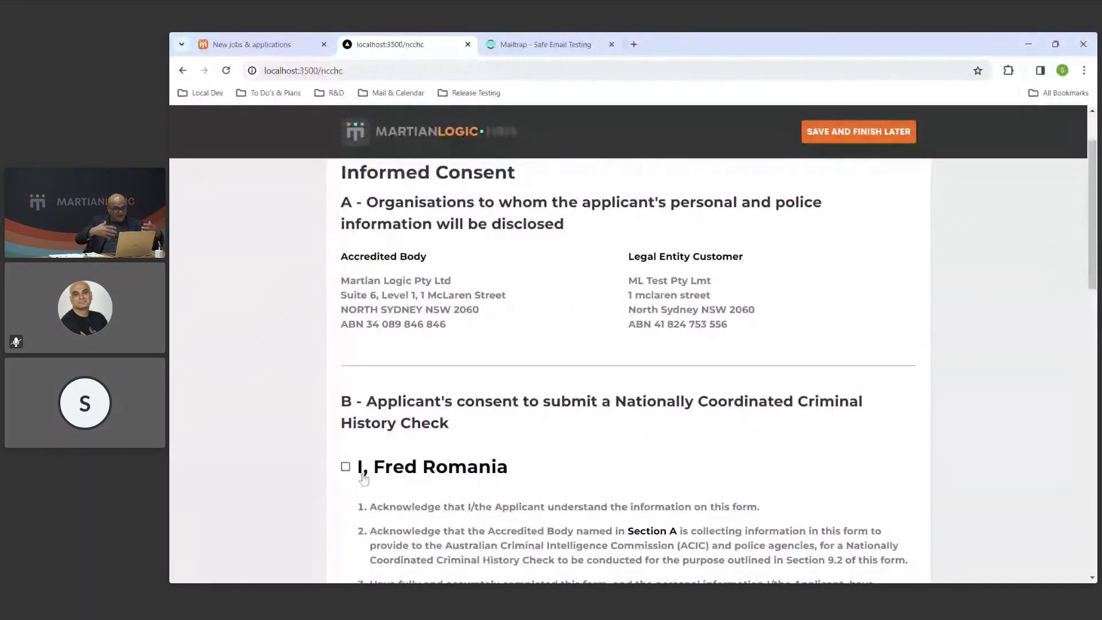
scroll(394, 480, "down", 3)
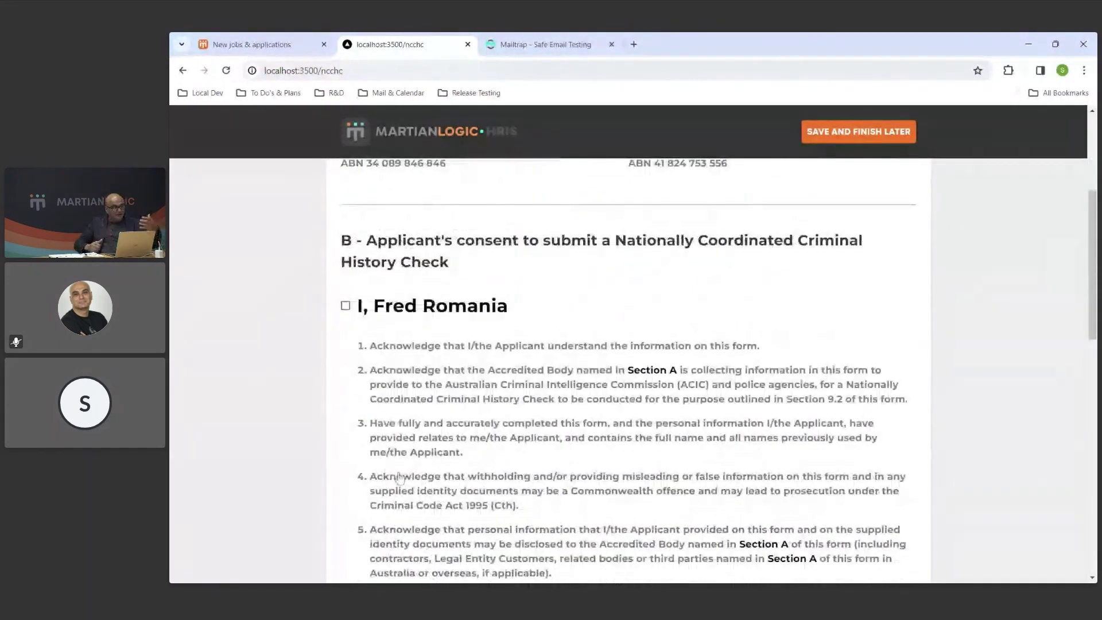
scroll(400, 477, "down", 1)
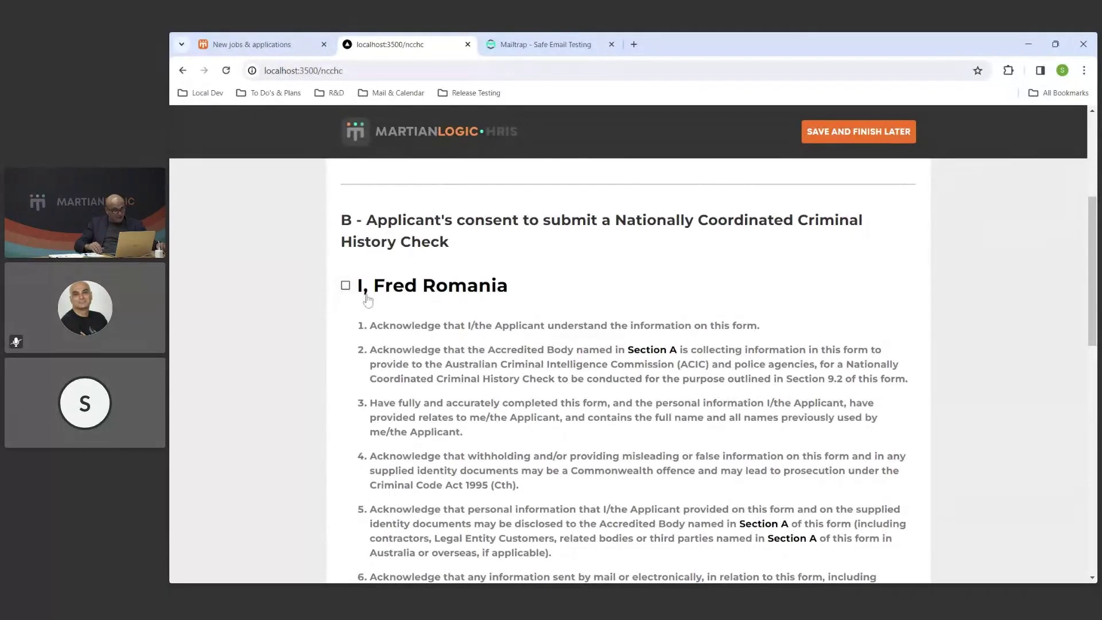
scroll(368, 301, "up", 3)
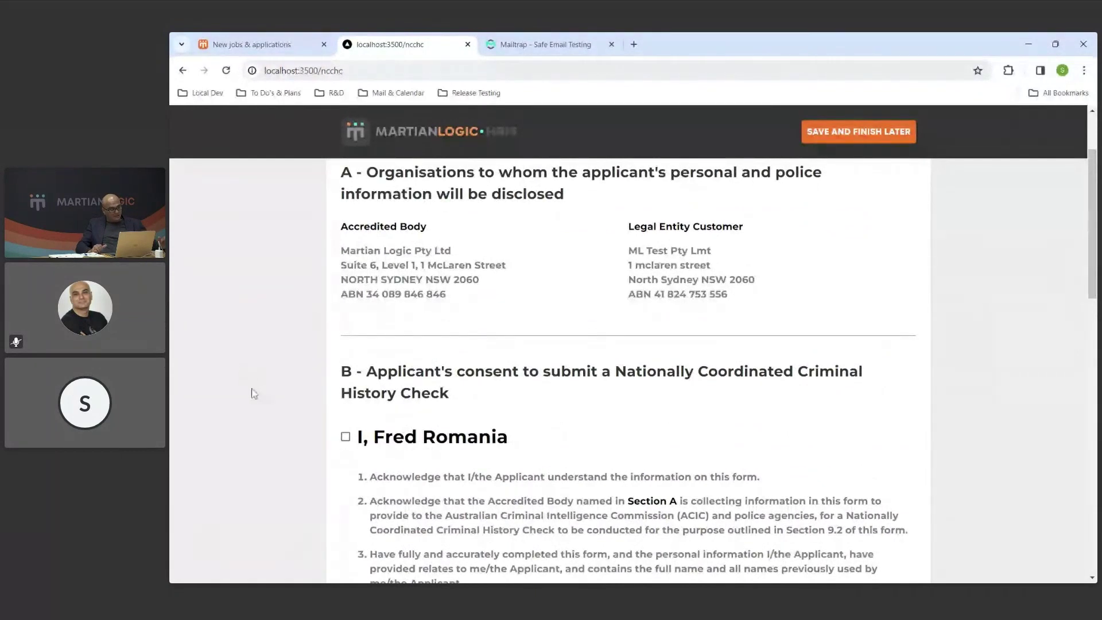
left_click(345, 438)
scroll(278, 453, "down", 7)
scroll(289, 422, "down", 8)
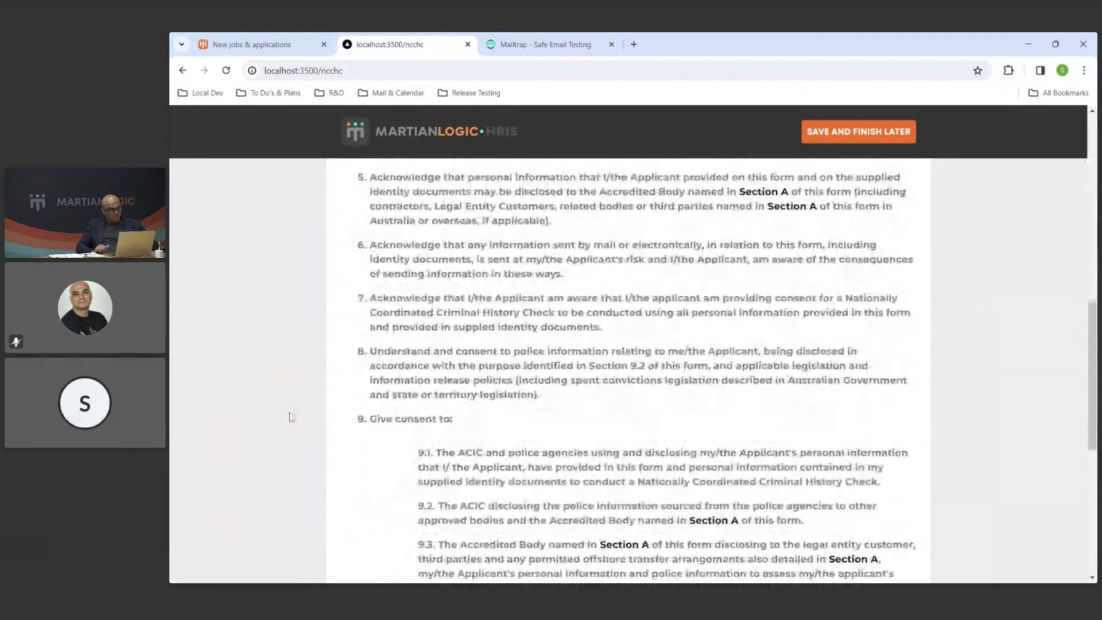
Draw the applicant's signature in the signature pad and submit the police check.
mouse_move(400, 365)
left_mouse_down()
mouse_move(422, 388)
mouse_move(450, 363)
mouse_move(441, 375)
mouse_move(472, 370)
mouse_move(501, 428)
left_mouse_up()
left_click_drag(552, 367, 558, 412)
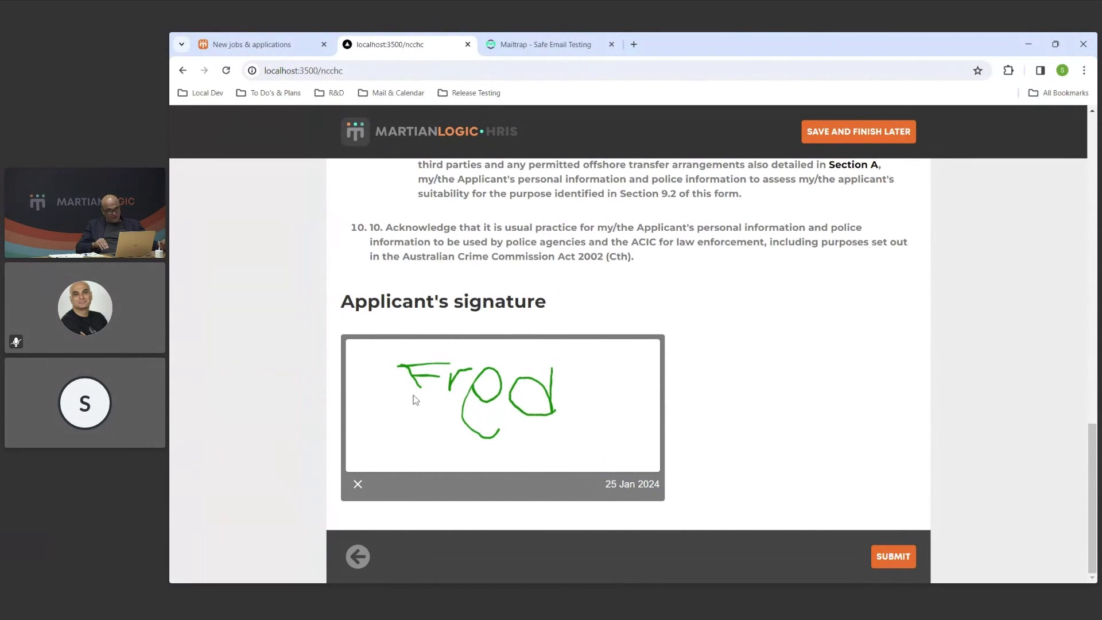
left_click_drag(418, 388, 416, 425)
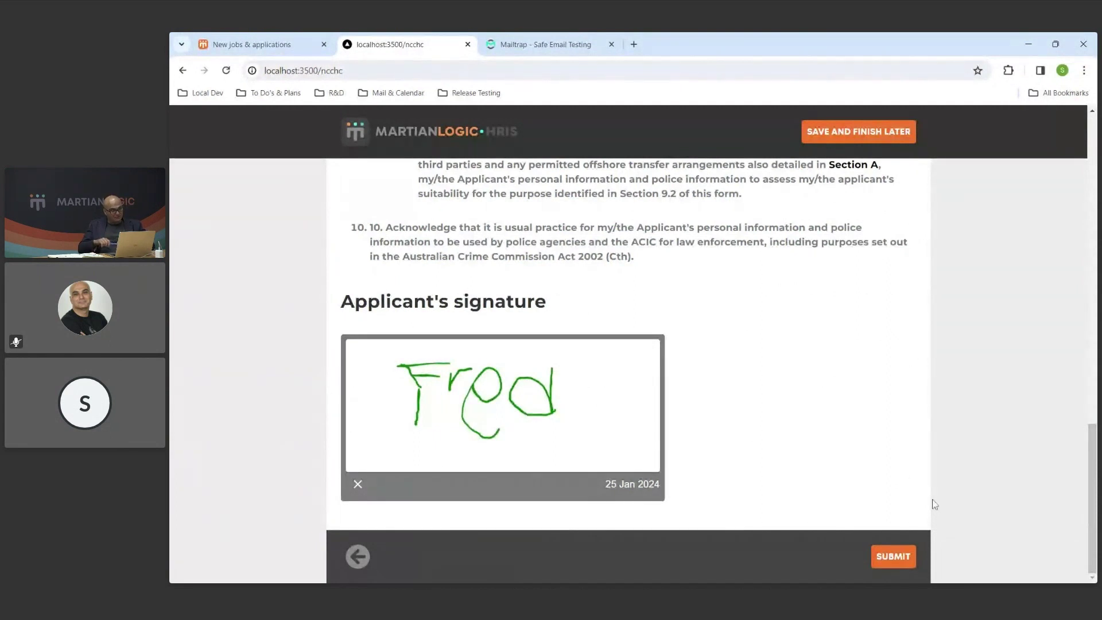
left_click(901, 563)
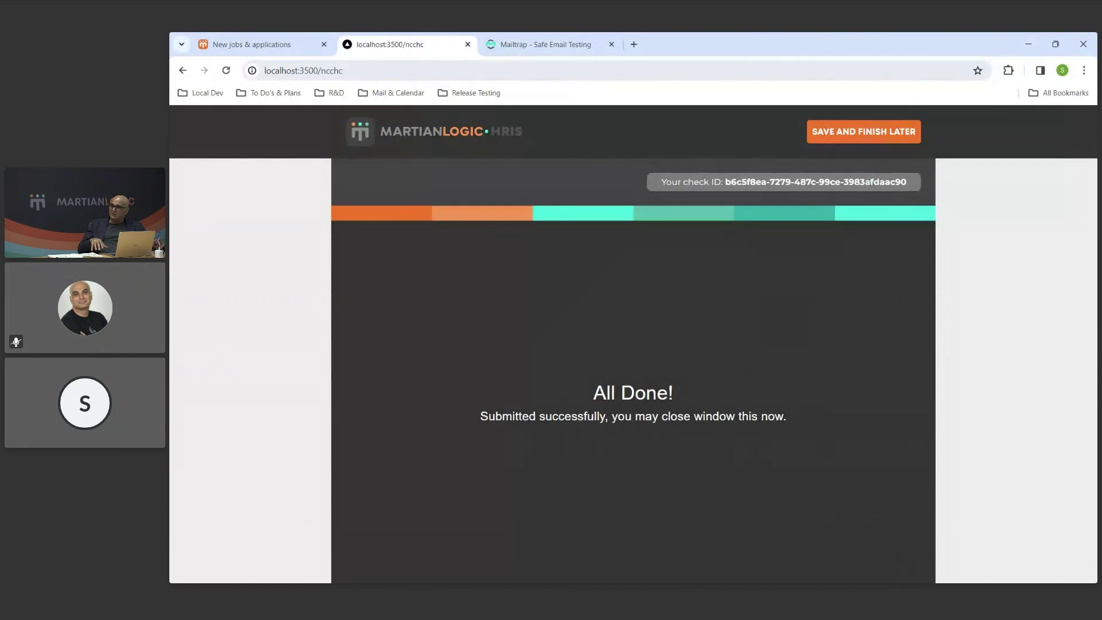
Open a spare browser tab and close it again, leaving the All Done! confirmation displayed.
left_click(634, 45)
key("ctrl+w")
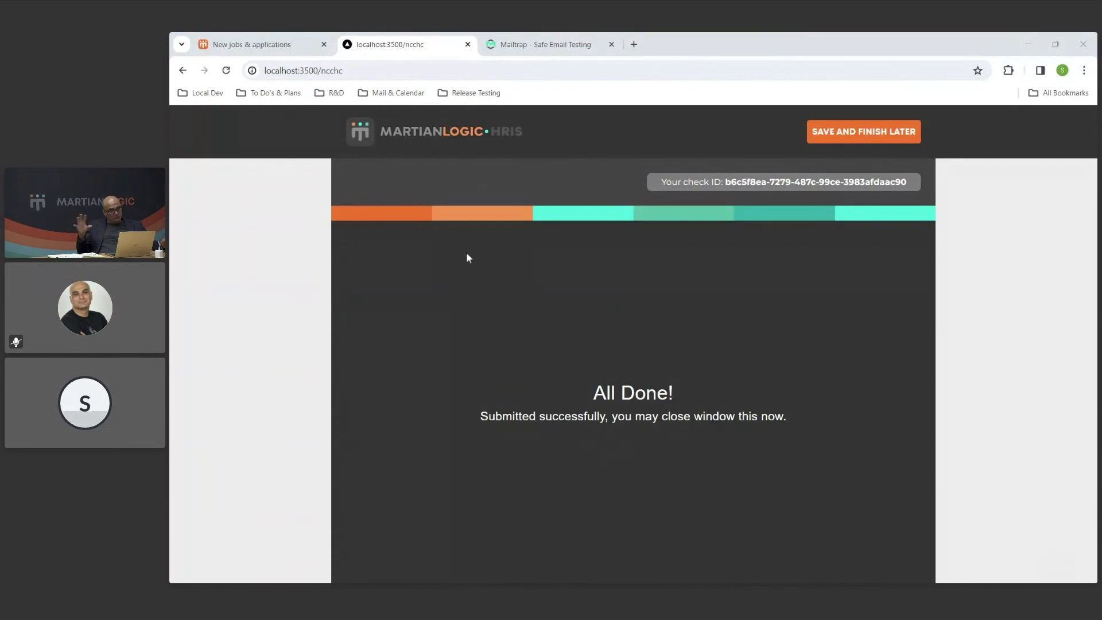
Load the admin login page localhost:3500/user/login in a new tab.
left_click(633, 45)
type("http://localhost:3500/user/login")
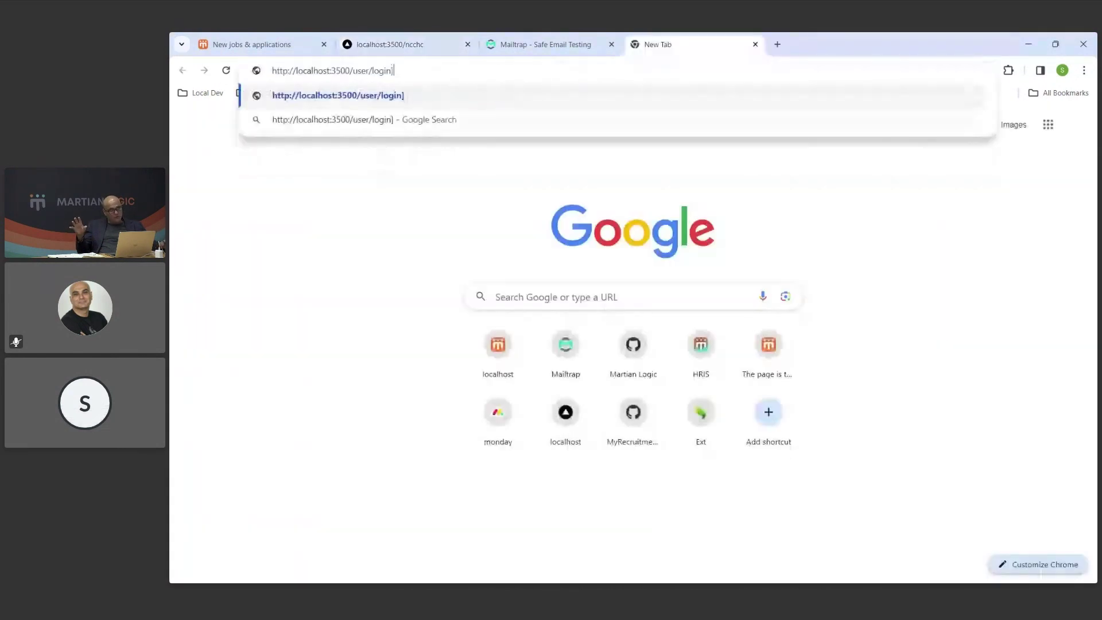
key("Return")
Log in as admin with the account password and open the newest MFA Code email.
left_click(631, 318)
type("admin")
key("Tab")
type("123")
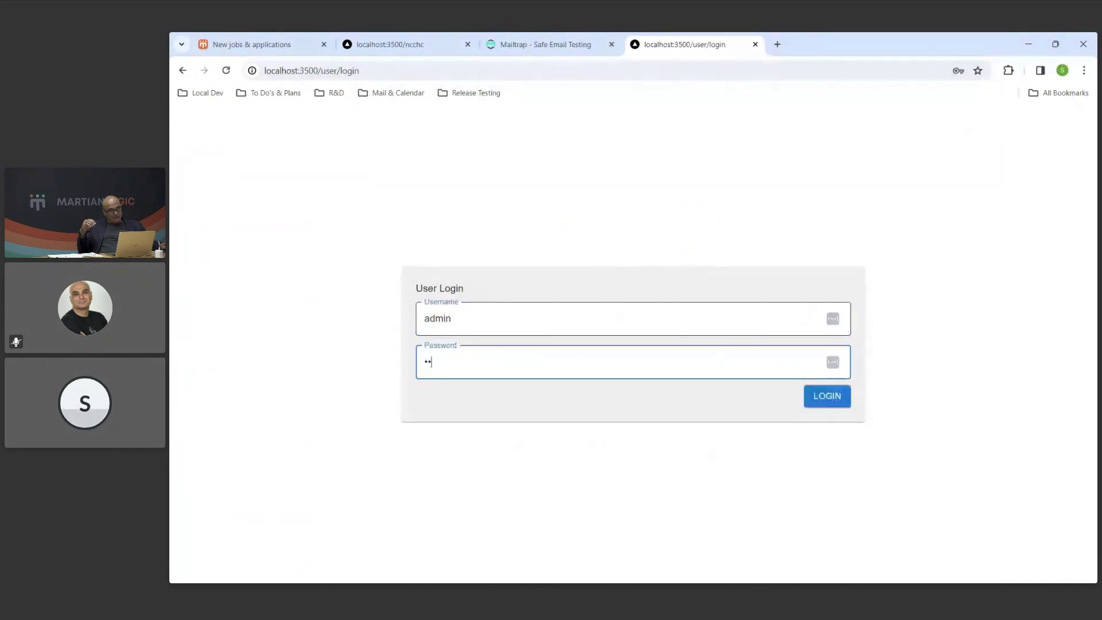
key("Return")
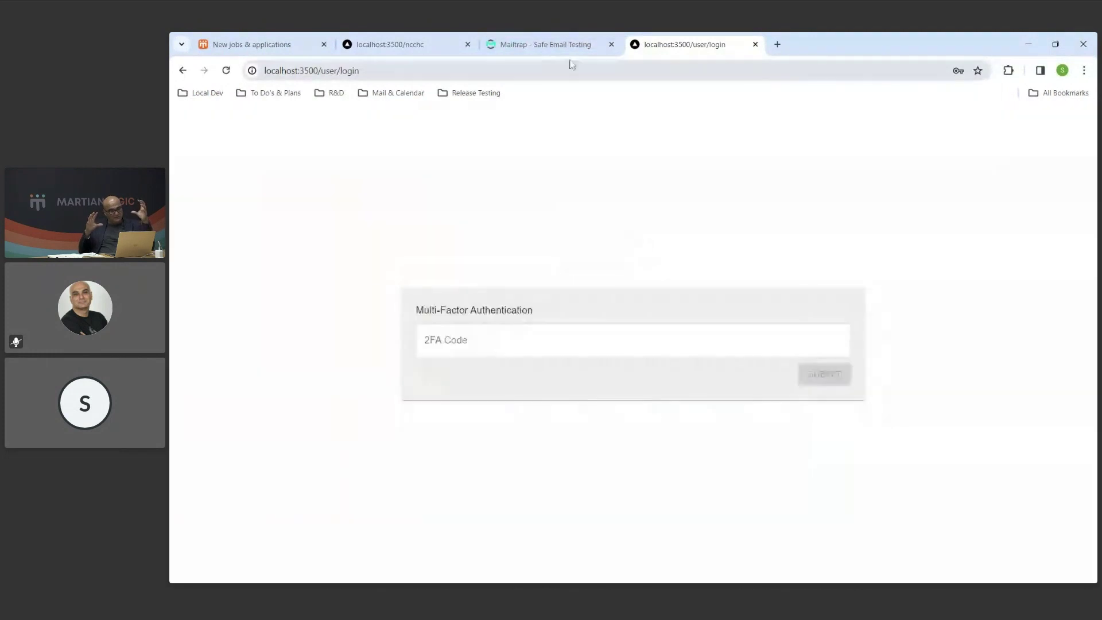
left_click(551, 46)
left_click(306, 152)
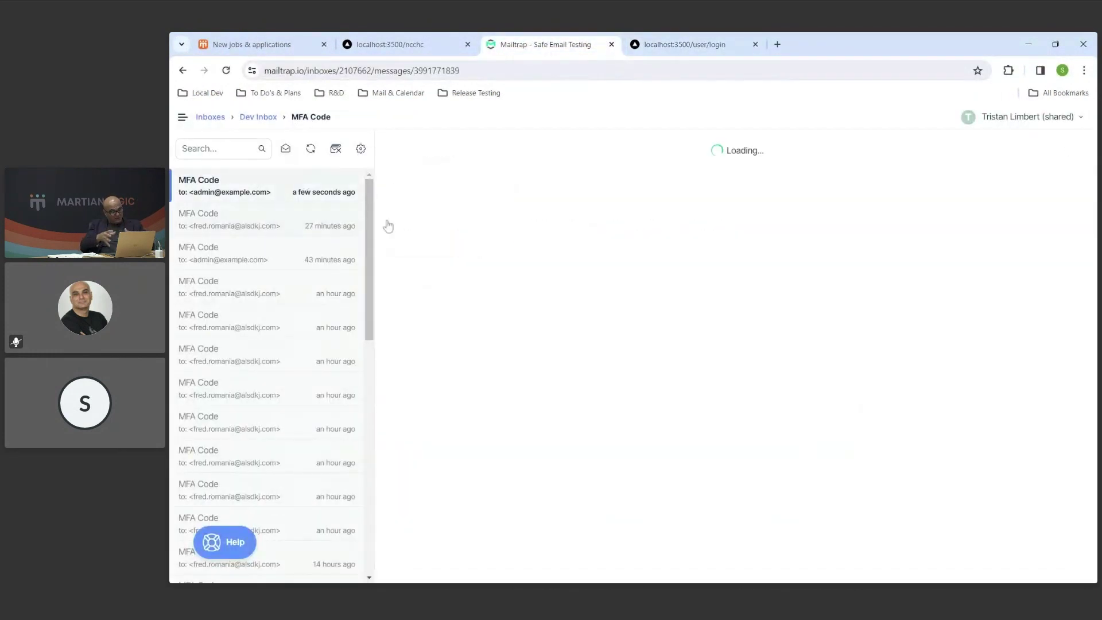
Copy the MFA code from the email and submit it as the admin 2FA code.
double_click(463, 271)
key("ctrl+c")
left_click(683, 44)
left_click(792, 344)
key("ctrl+v")
left_click(802, 378)
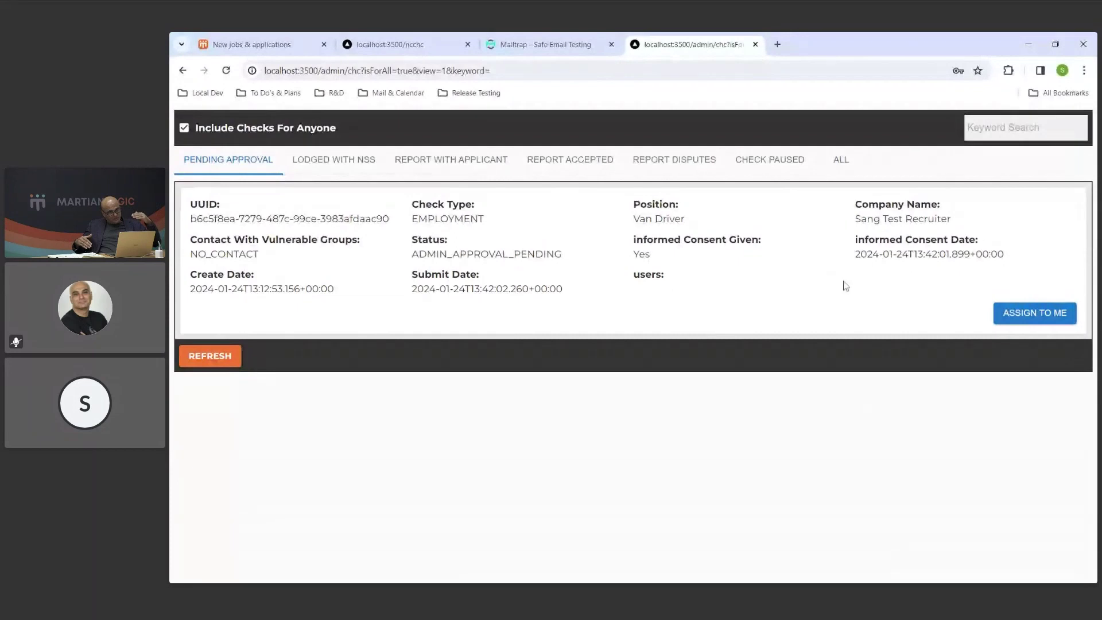
Assign the pending Van Driver check to yourself and view its uploaded documents.
left_click(1026, 320)
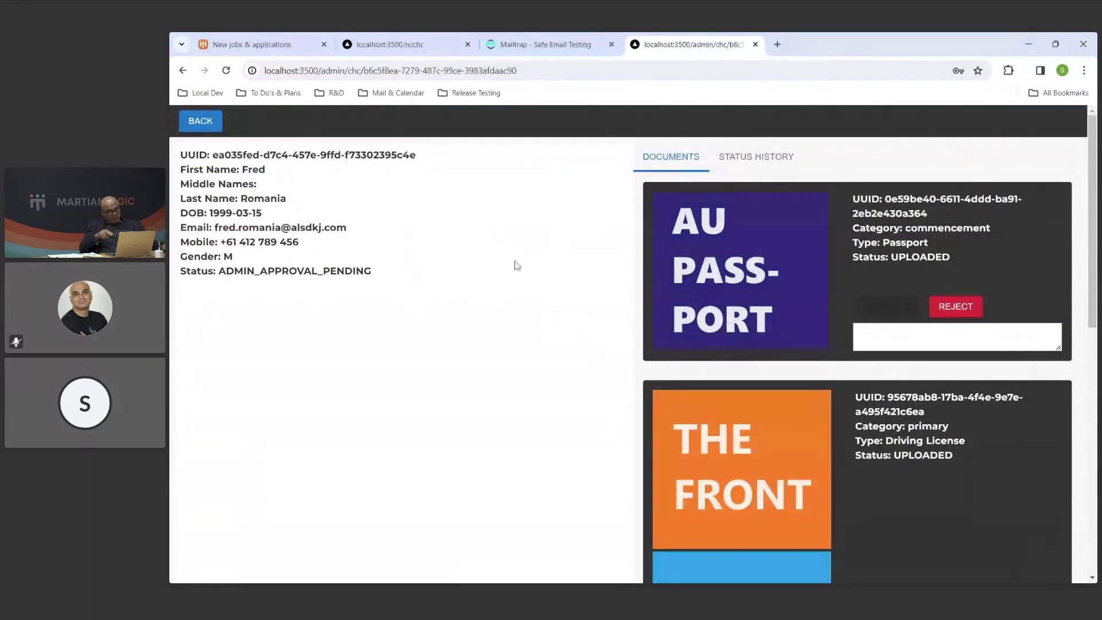
left_click_drag(1092, 184, 1079, 221)
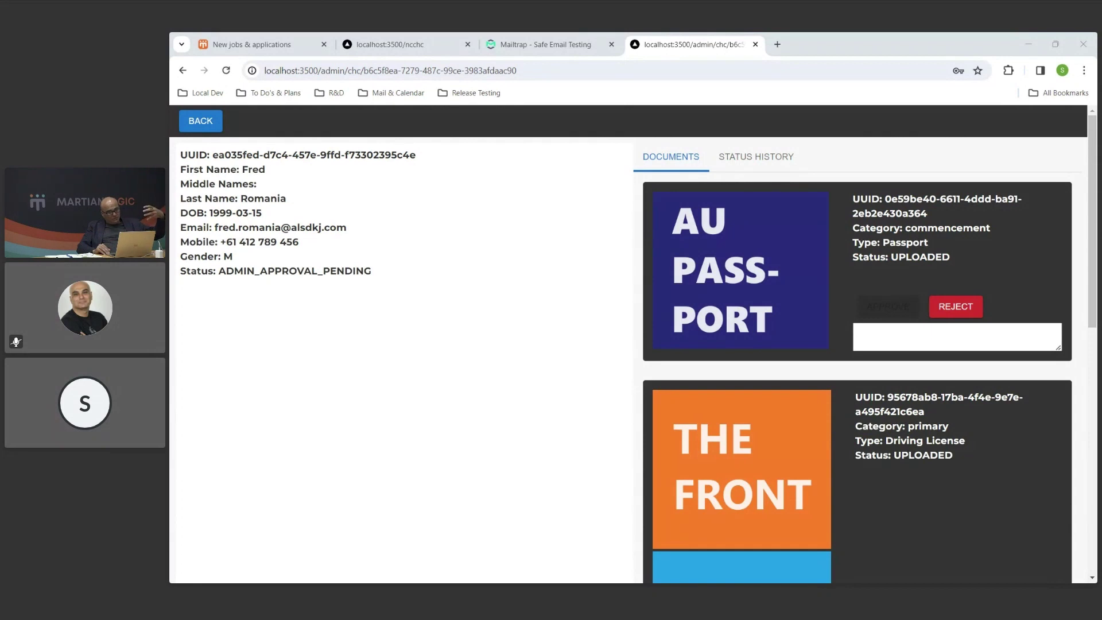
Go to the recruiter's Criminal History checks list to see the Van Driver check marked Pending Verification.
left_click(287, 52)
left_click(250, 310)
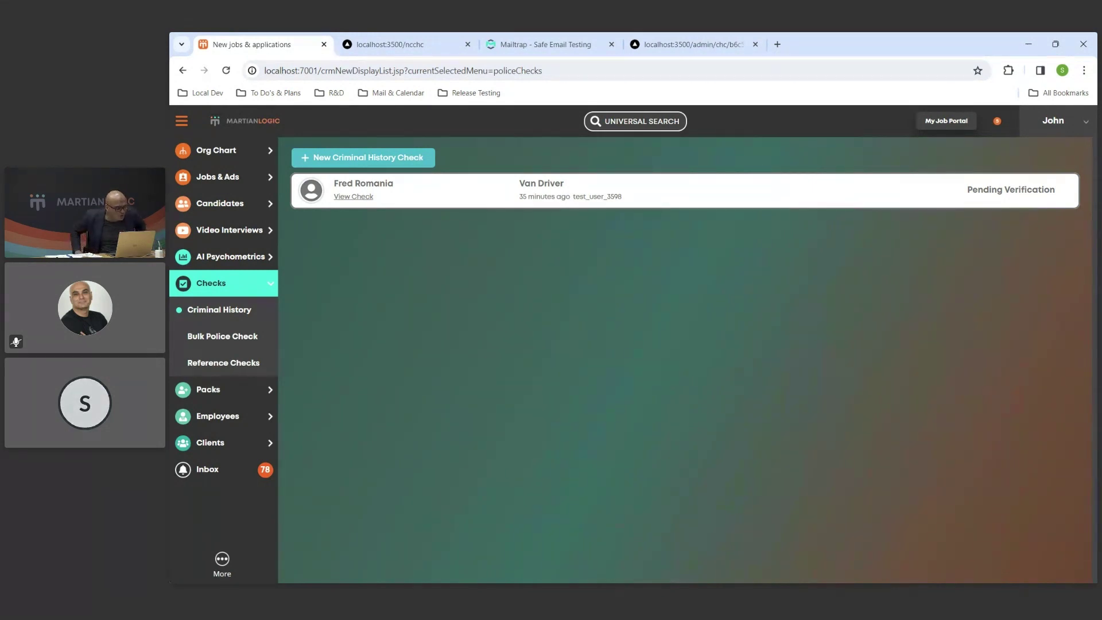
left_click(675, 50)
left_click(396, 45)
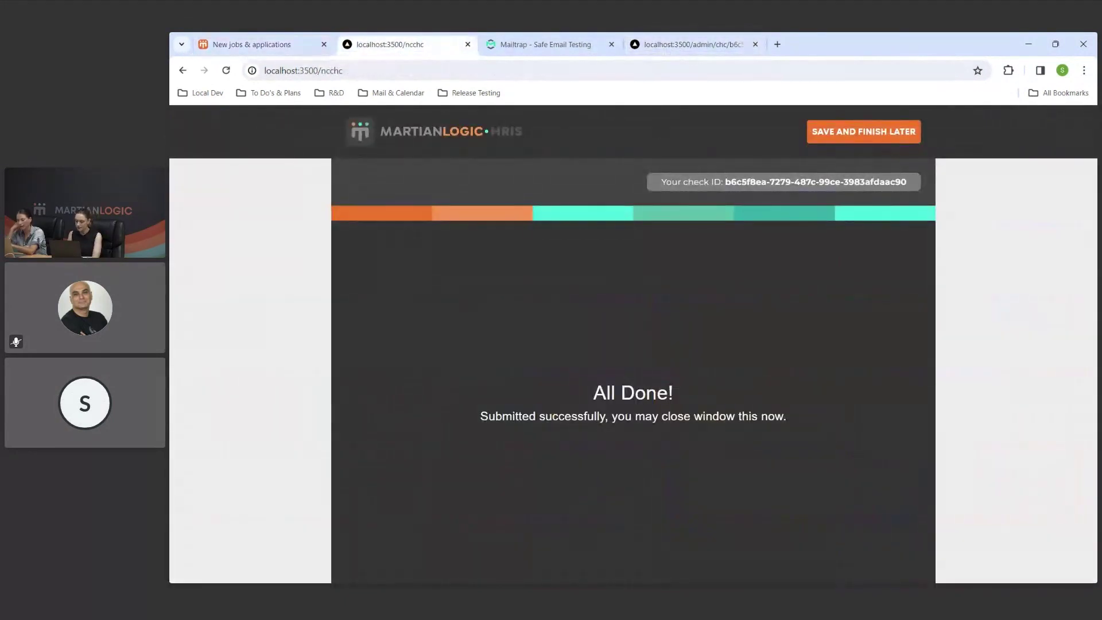
left_click(213, 38)
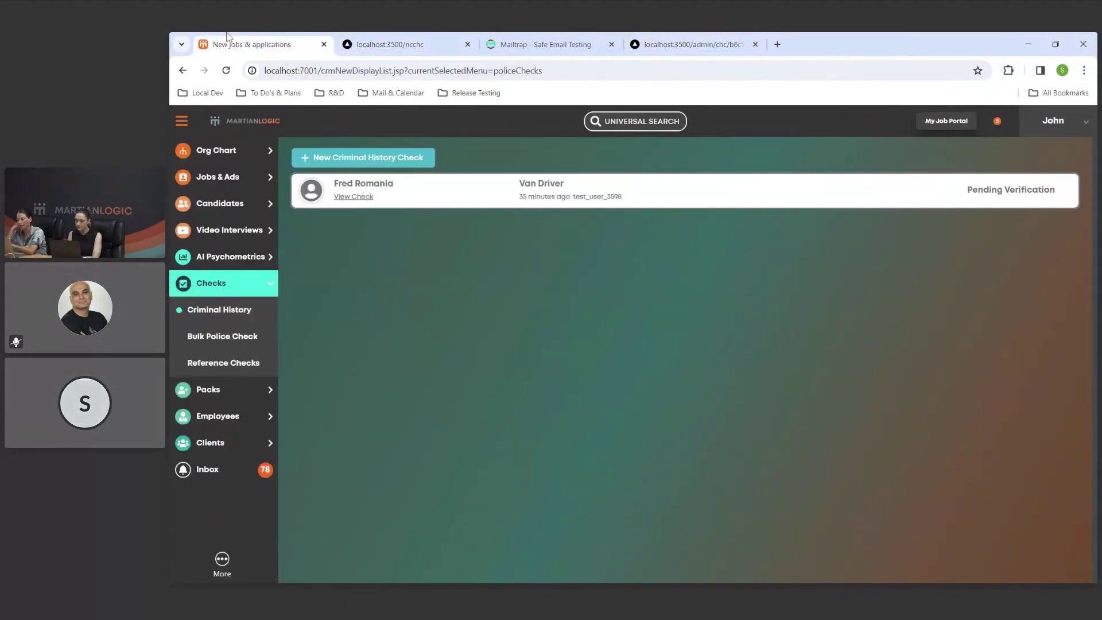
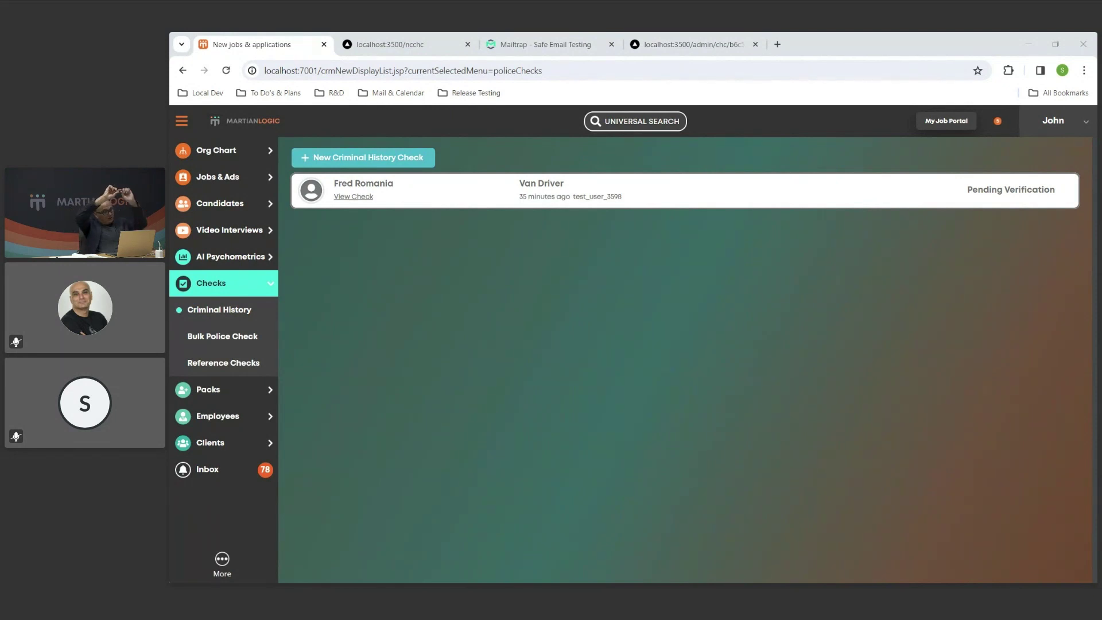
Start a new criminal history check for the chosen employee and continue to its form.
left_click(406, 166)
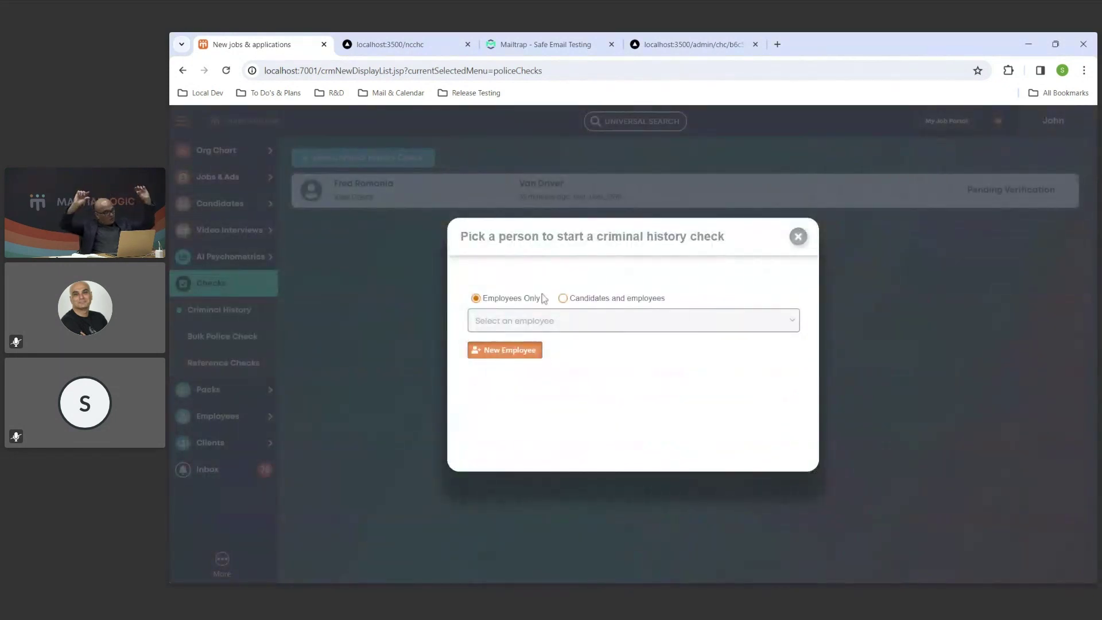
left_click(545, 319)
left_click(549, 359)
left_click(769, 443)
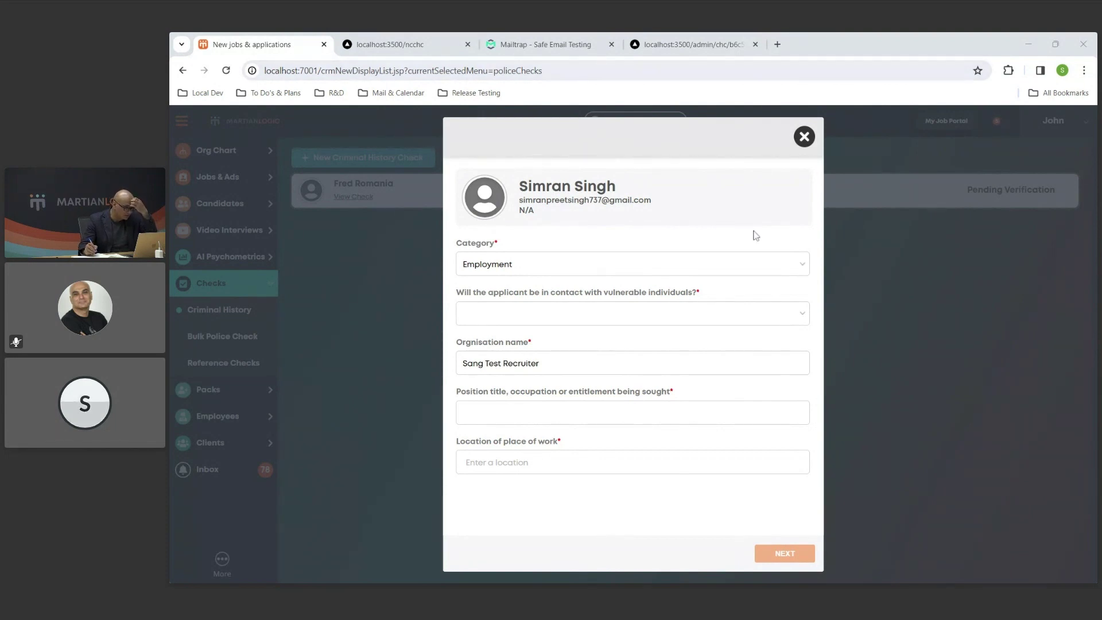
Set No contact, position Nurse and location North, Lebanon, then send the check invitation.
left_click(807, 313)
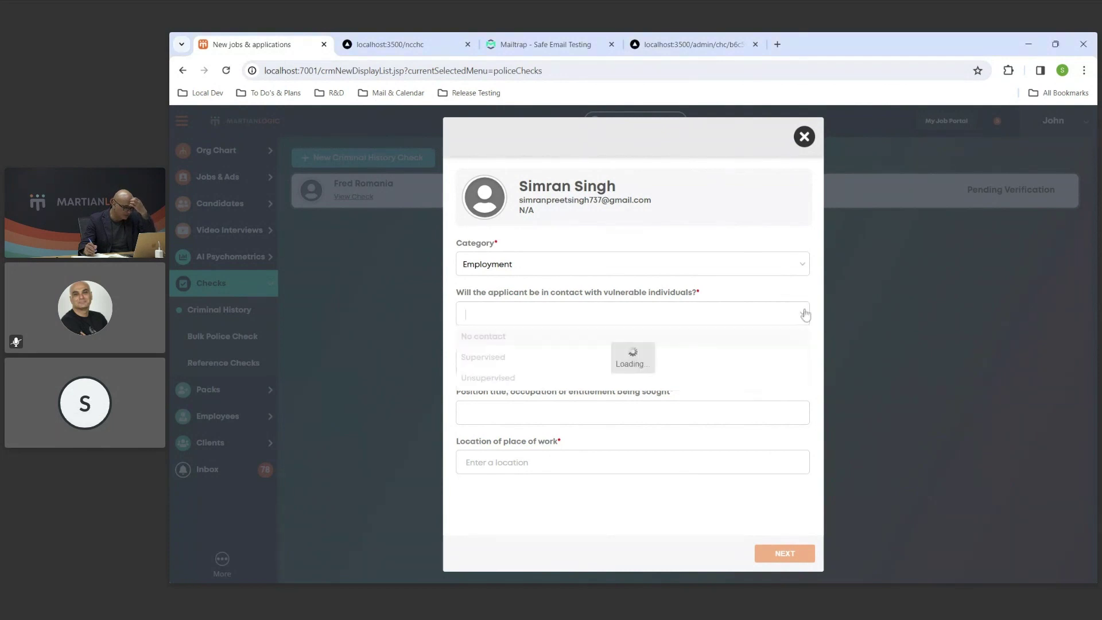
left_click(725, 337)
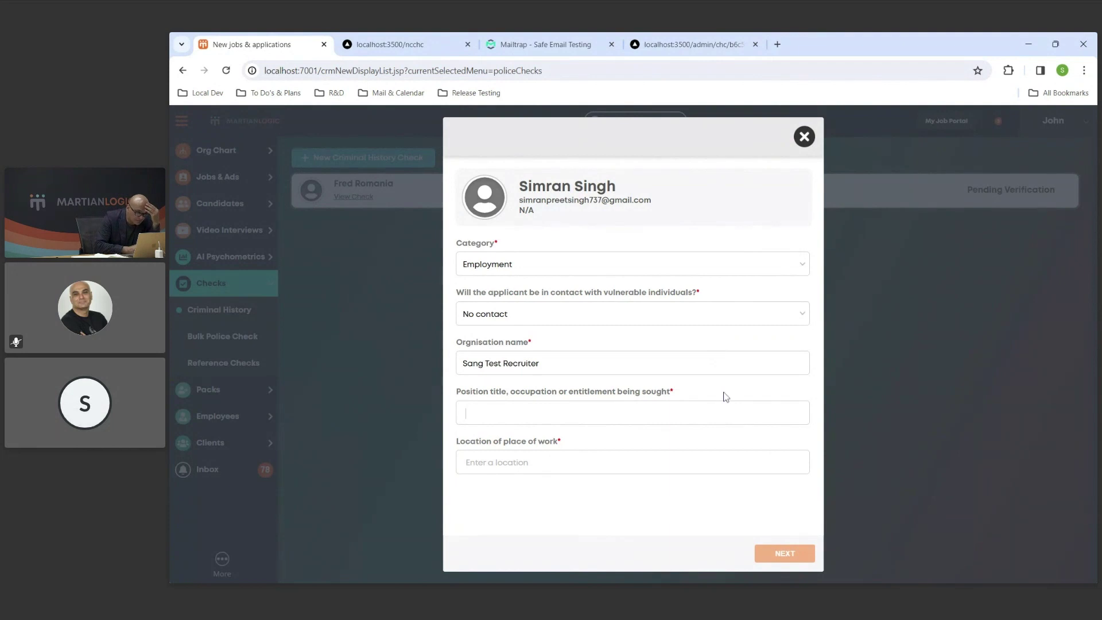
type("Nu")
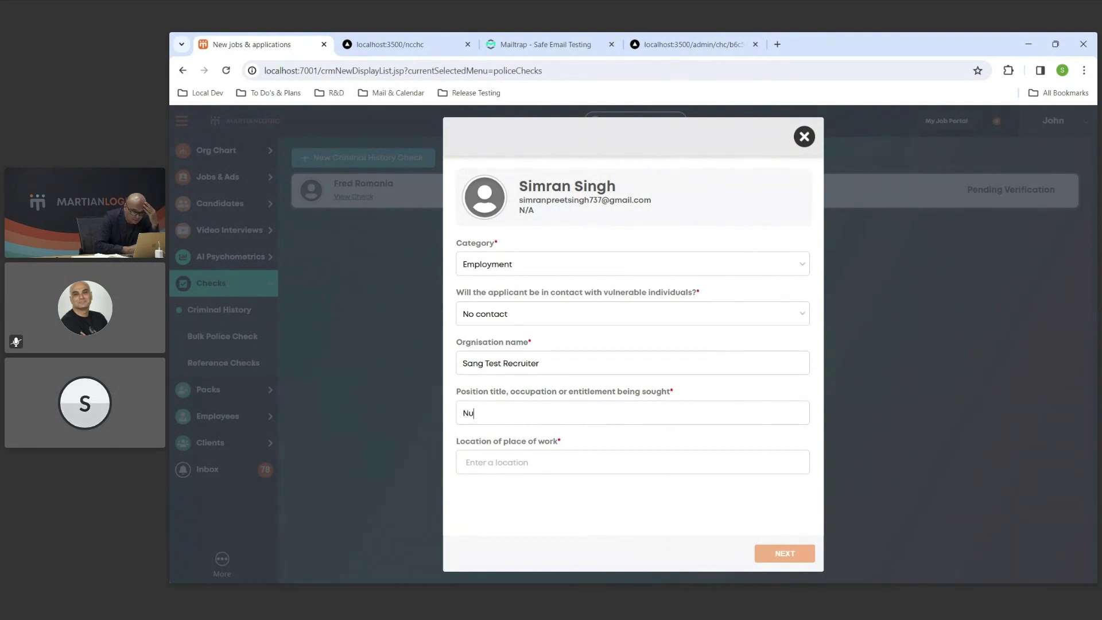
type("rsenorth")
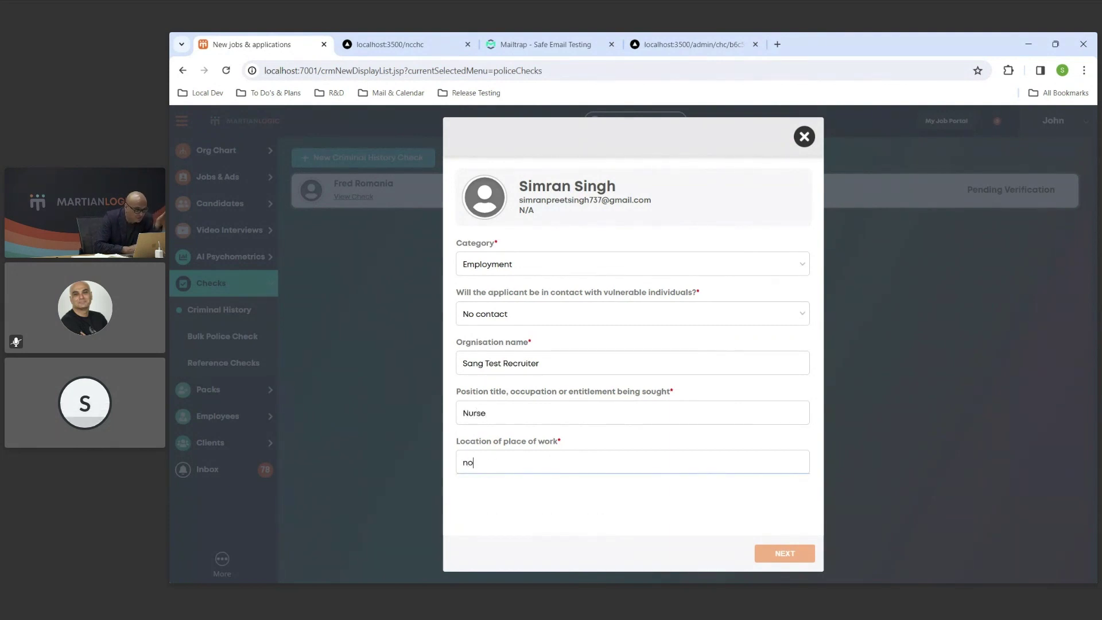
left_click(526, 485)
key("ctrl+a")
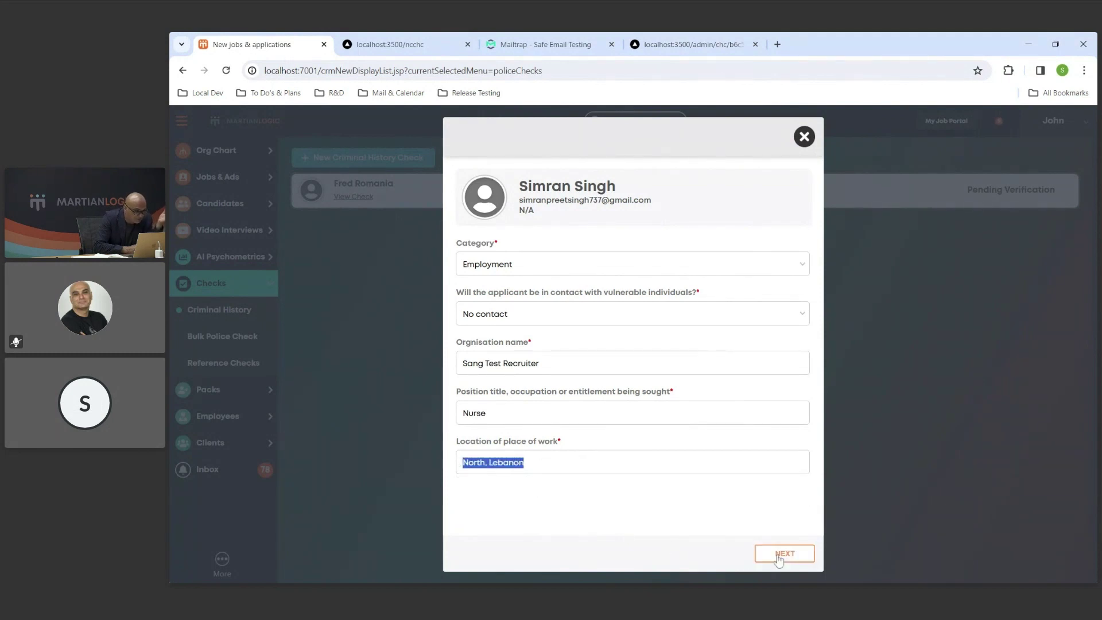
left_click(777, 554)
left_click(754, 554)
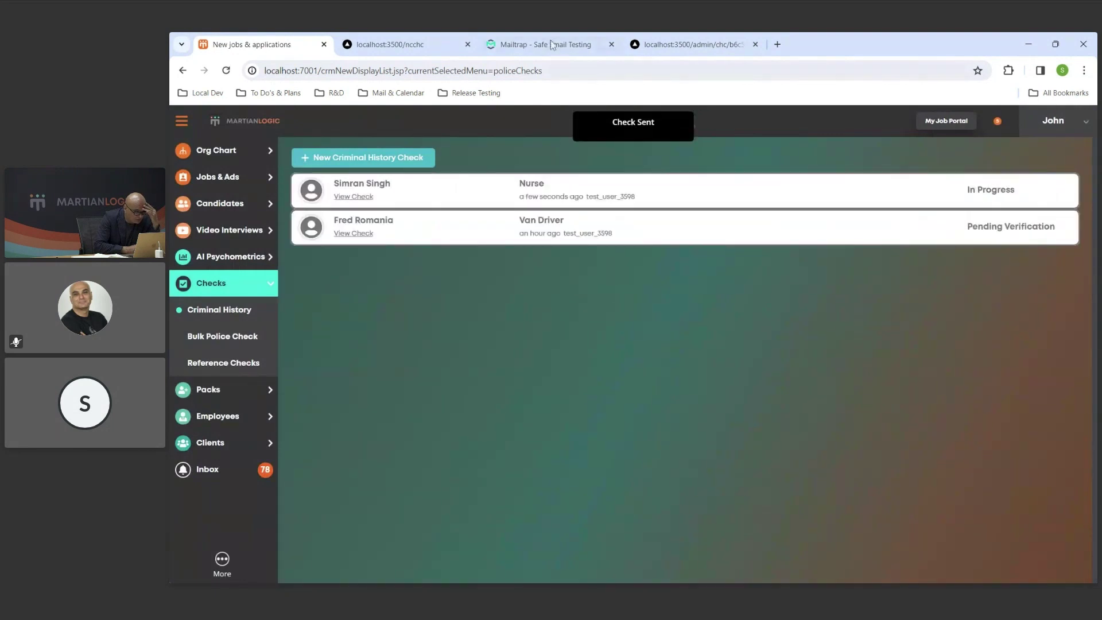
Open the invitation email in the Mailtrap Dev Inbox and start the check from its link.
left_click(539, 45)
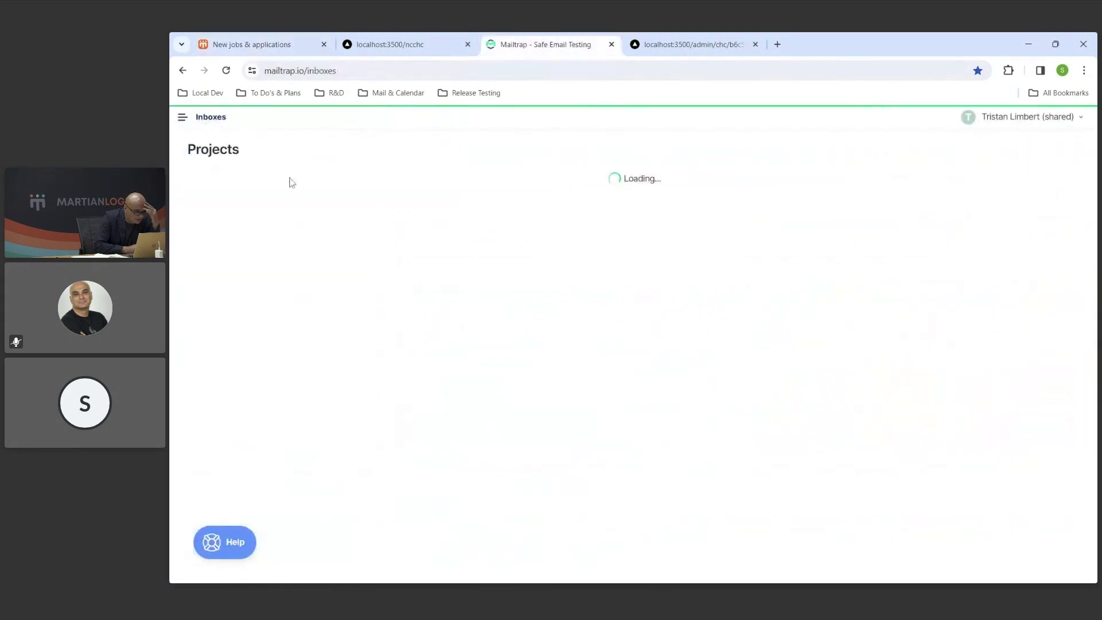
left_click(227, 237)
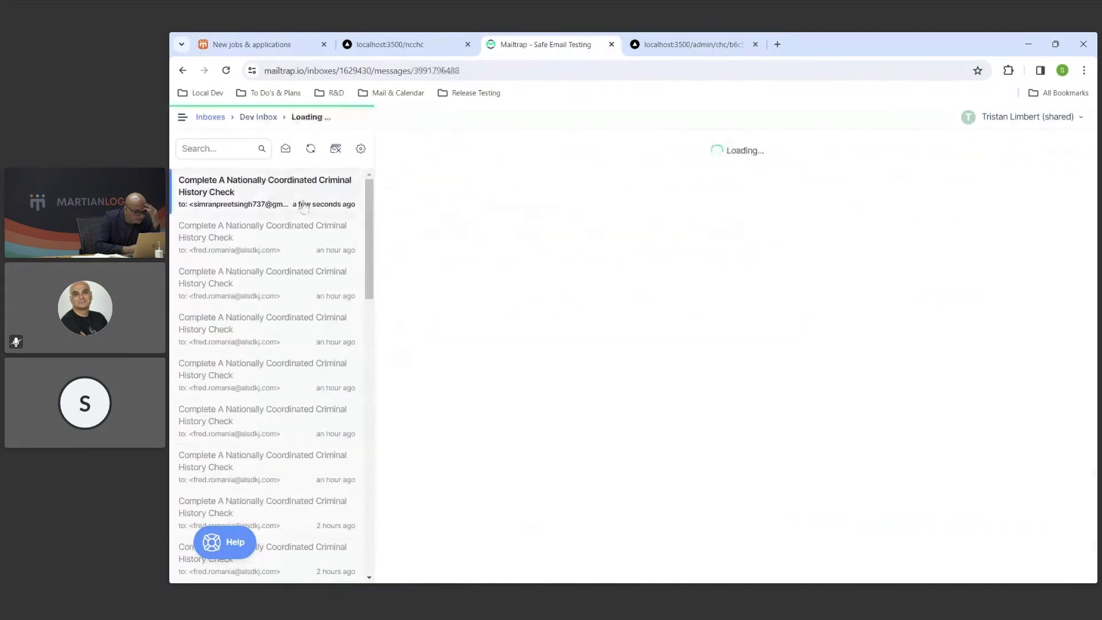
scroll(667, 432, "down", 2)
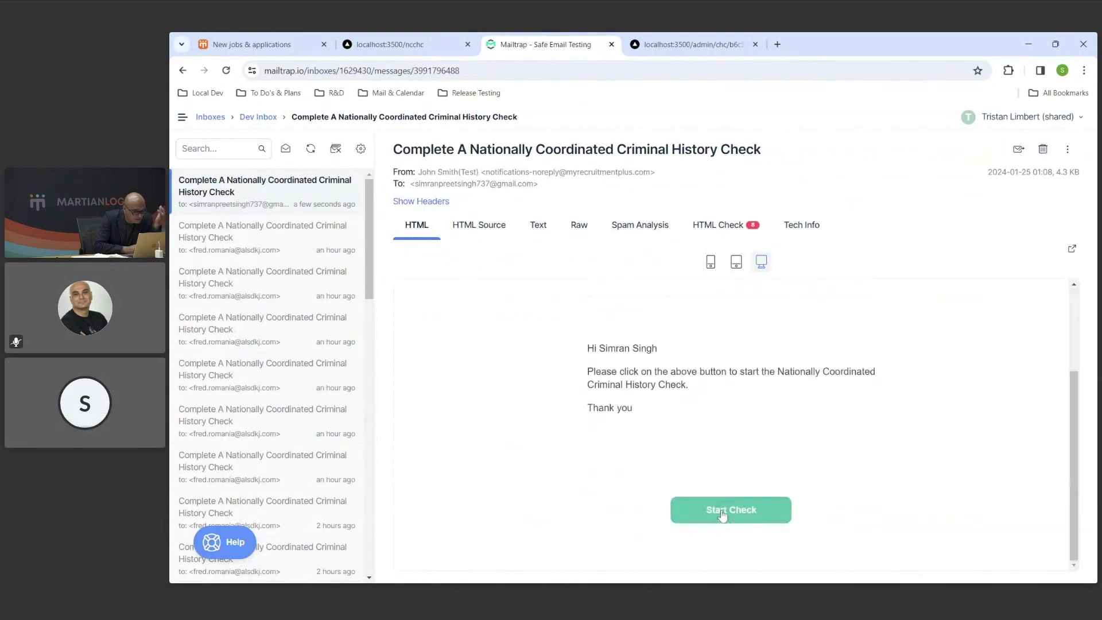
left_click(721, 510)
left_click(540, 44)
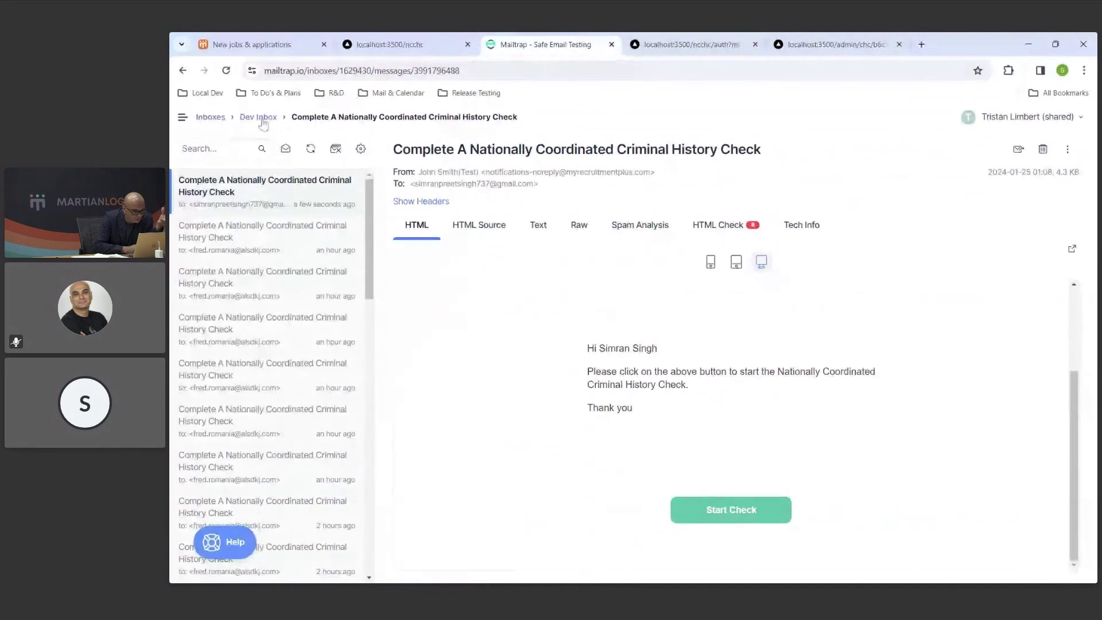
Copy the MFA code from the Martian Checks Dev Inbox and submit it on the ncchc page.
left_click(210, 117)
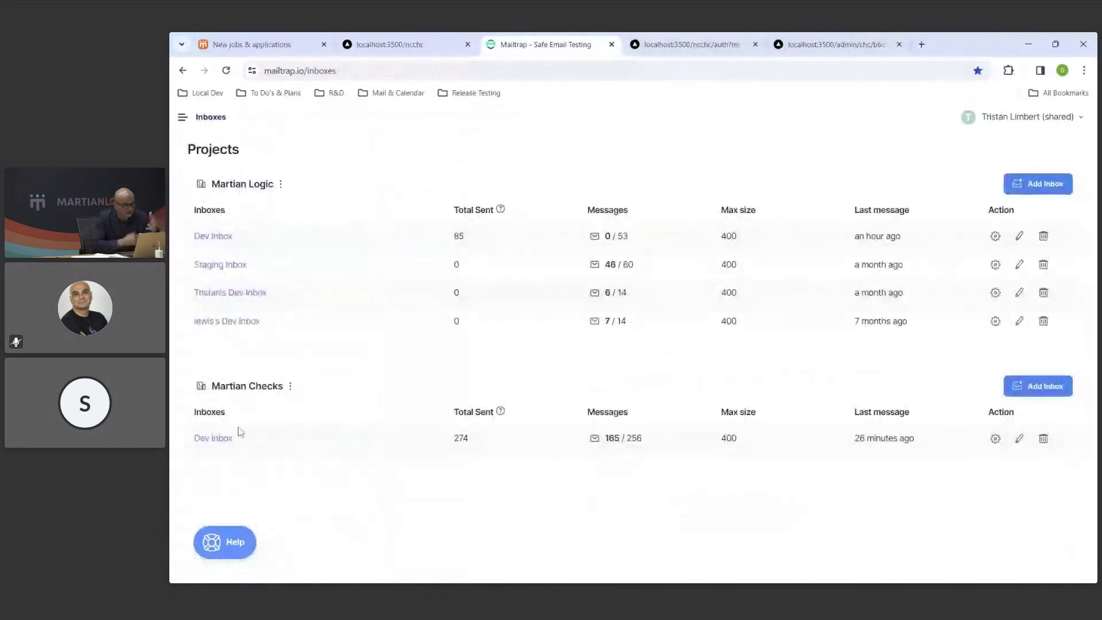
left_click(230, 435)
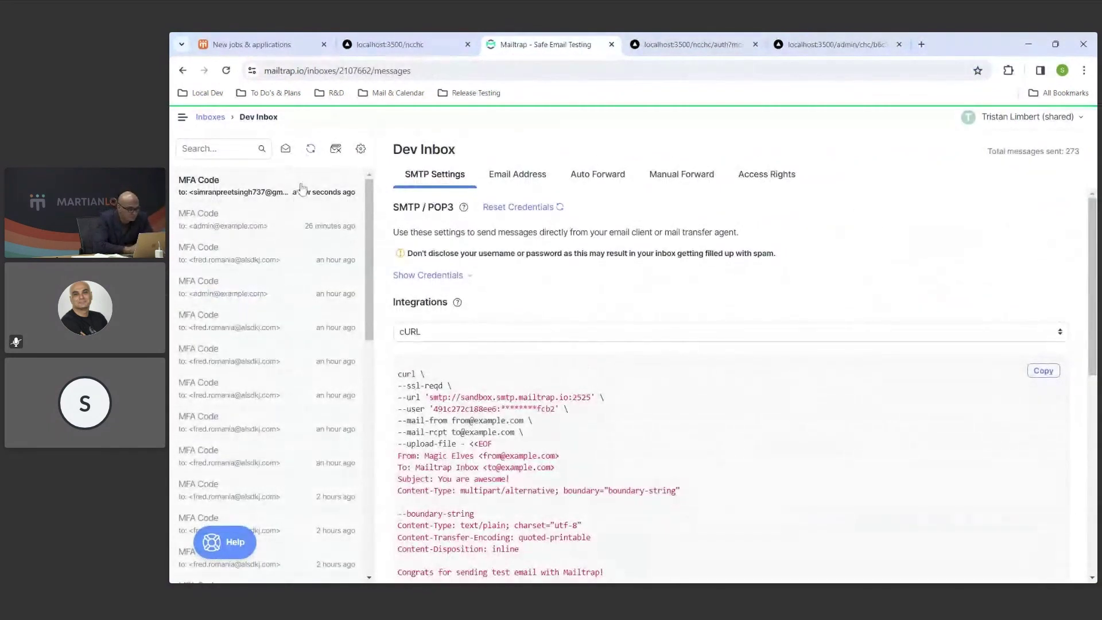
left_click(879, 44)
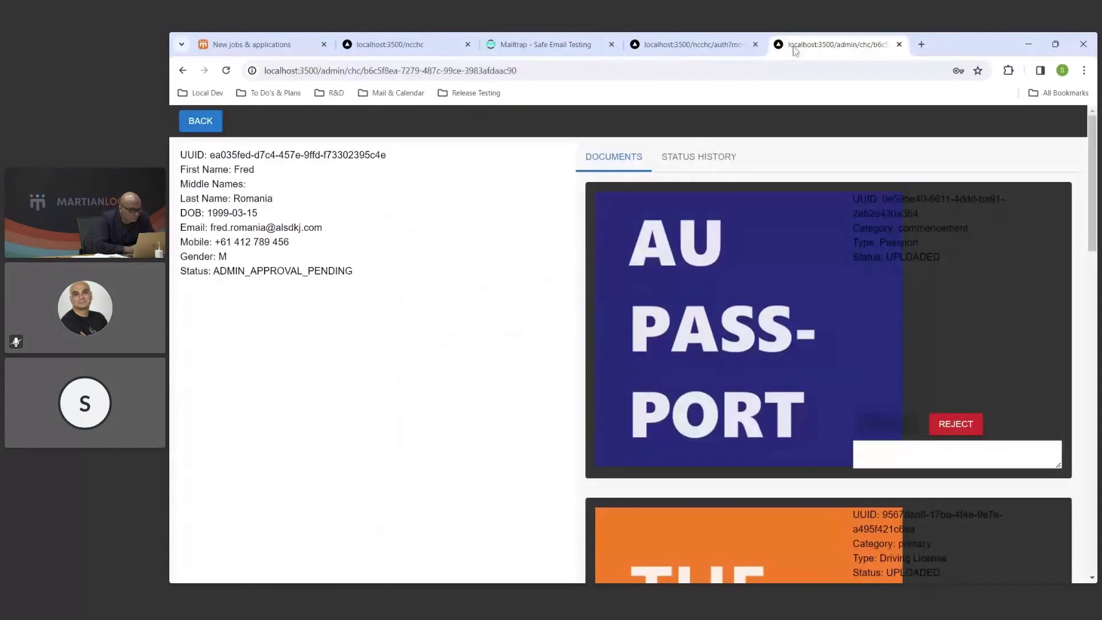
left_click(694, 44)
key("ctrl+v")
left_click(711, 472)
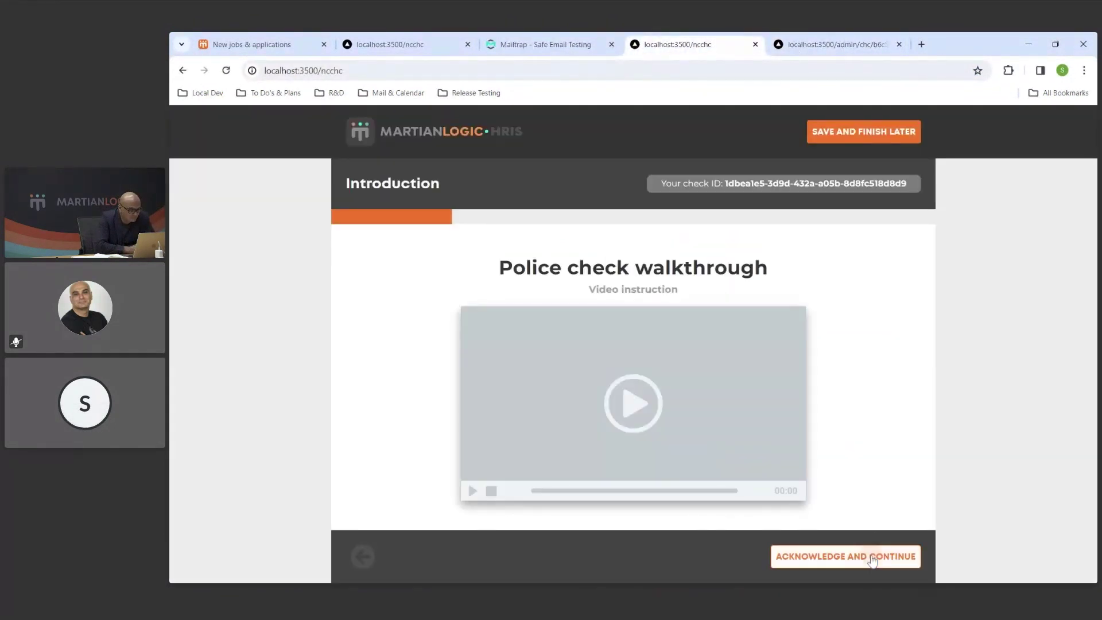
left_click(873, 559)
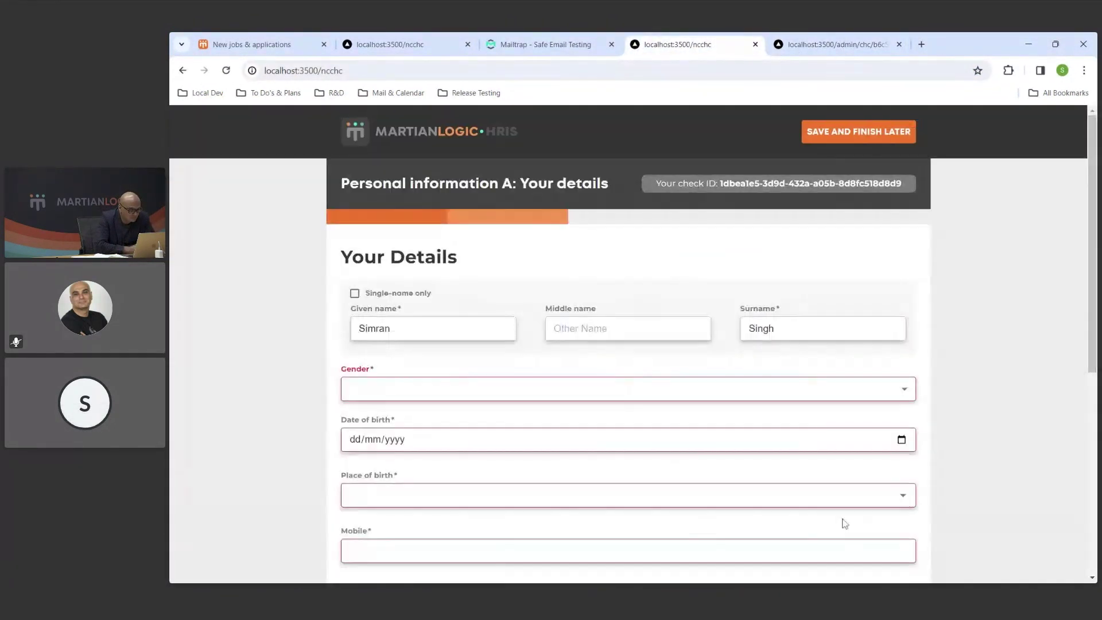
left_click(577, 390)
left_click(578, 418)
left_click(482, 443)
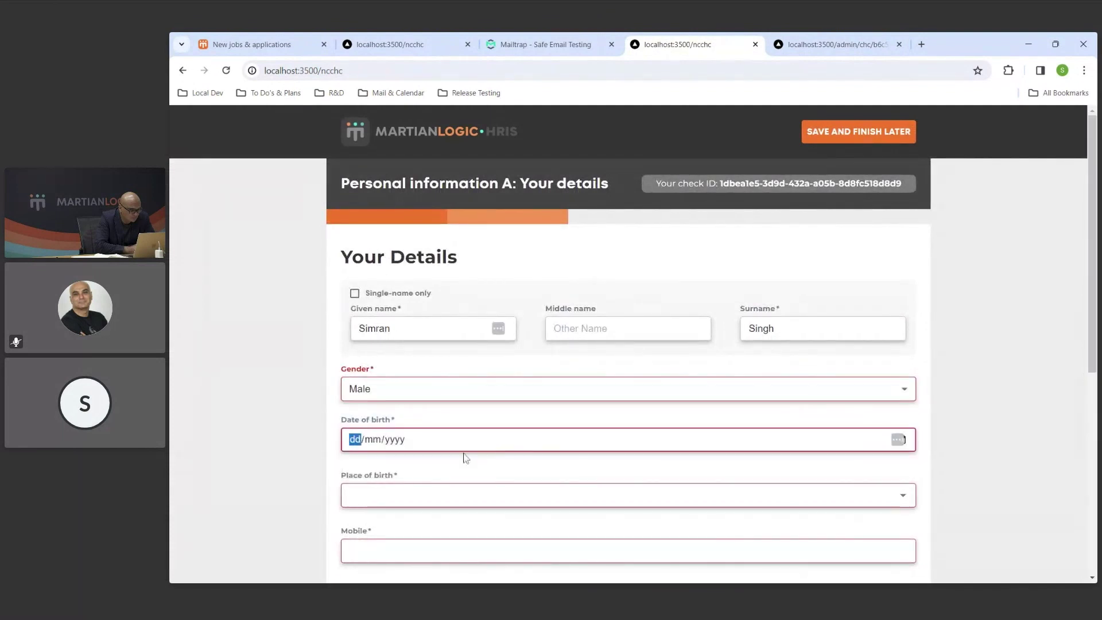
type("22/02/2")
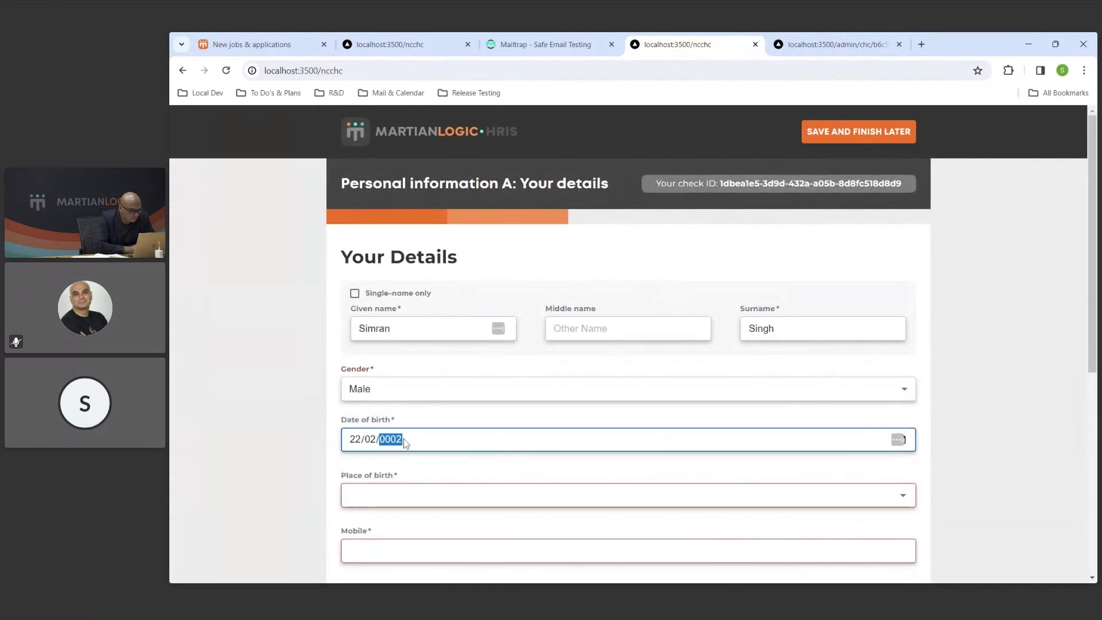
type("000")
key("Tab")
type("s")
left_click(406, 437)
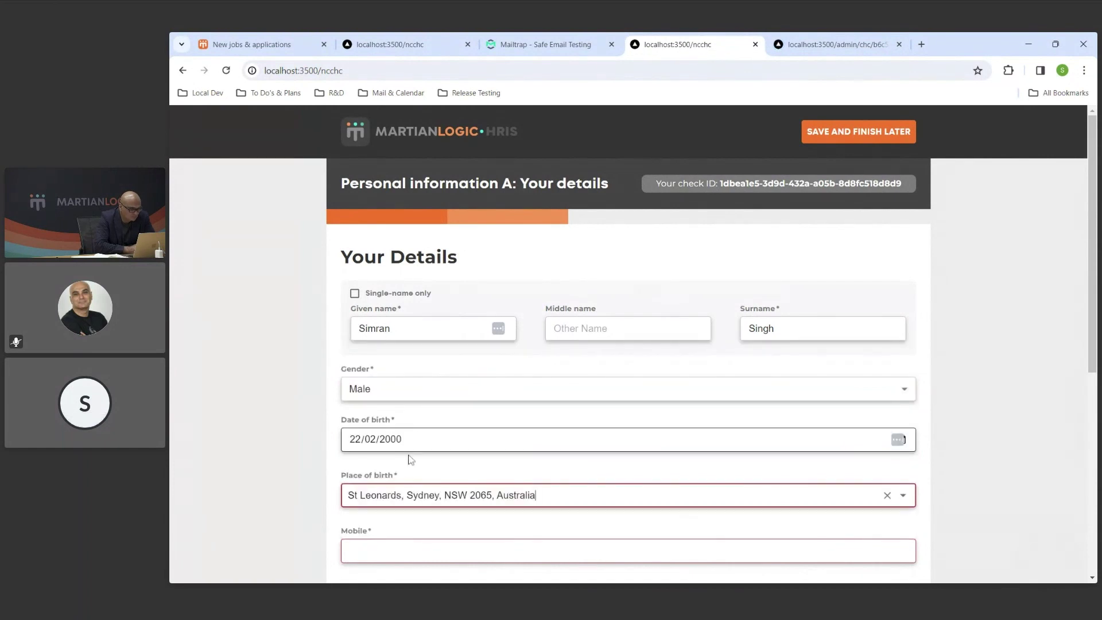
Add the applicant's mobile number, save the details and skip past previous names.
left_click(409, 545)
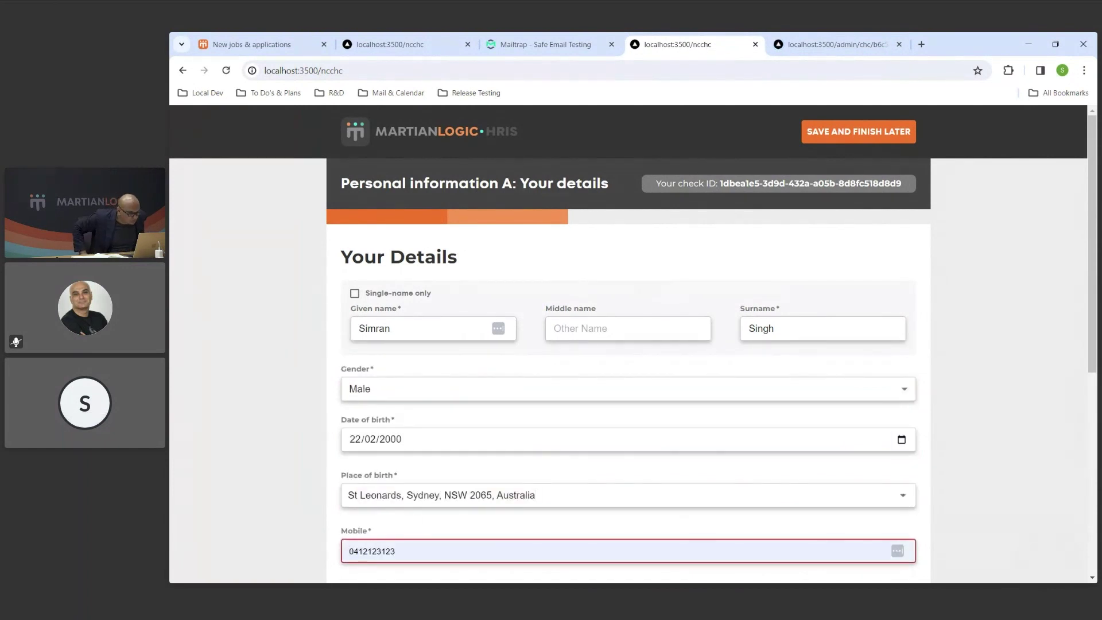
scroll(278, 526, "down", 6)
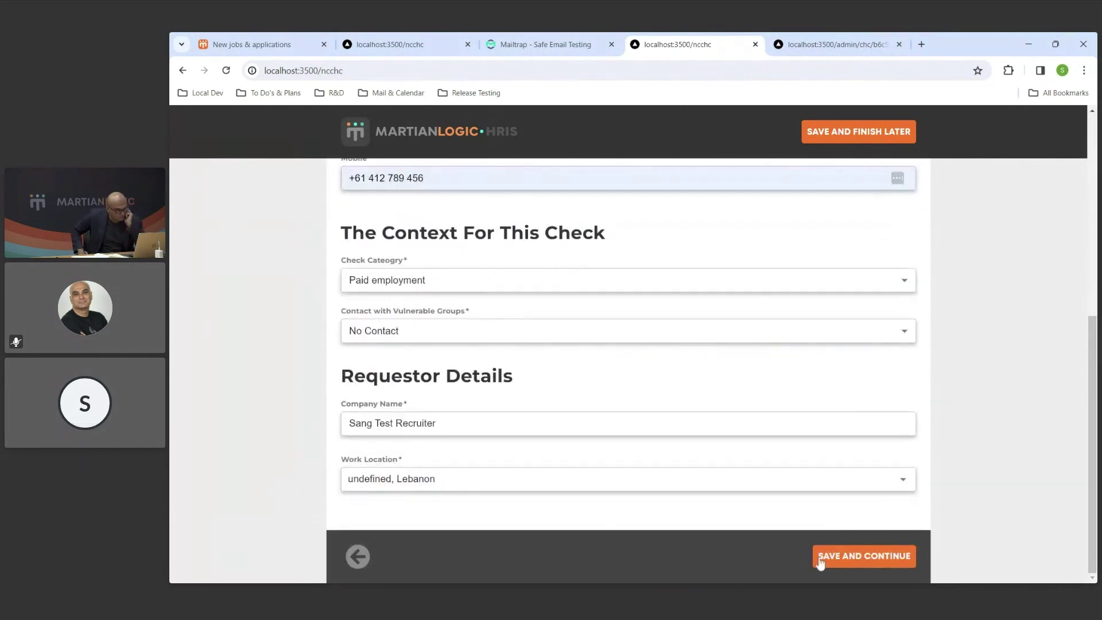
left_click(836, 565)
left_click(863, 560)
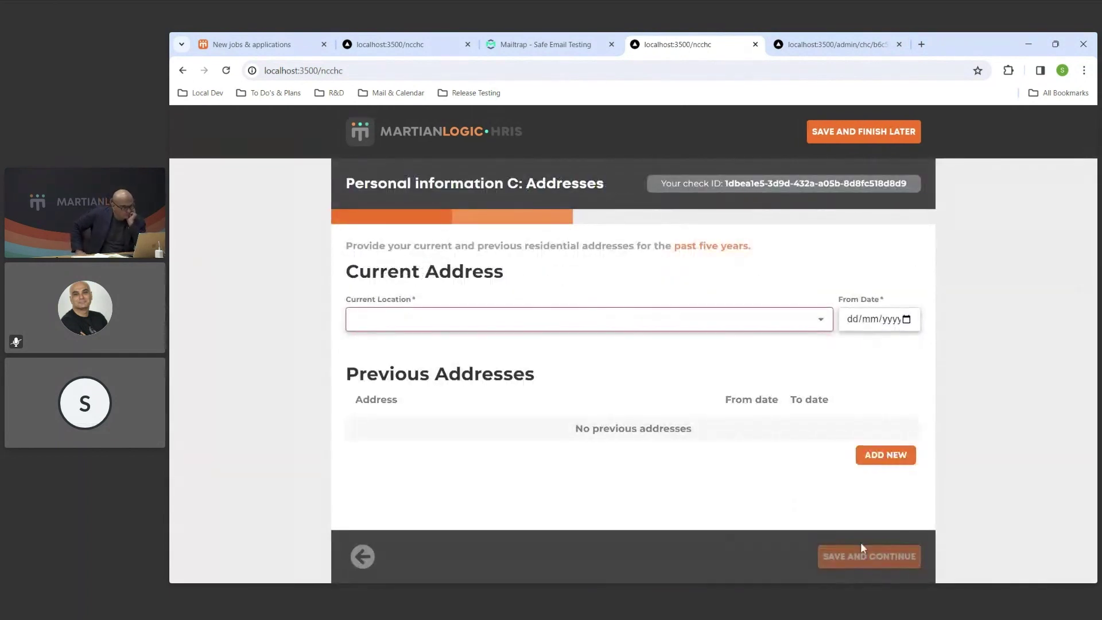
Choose the applicant's current address from suggestions and enter its from date.
type("333")
left_click(459, 346)
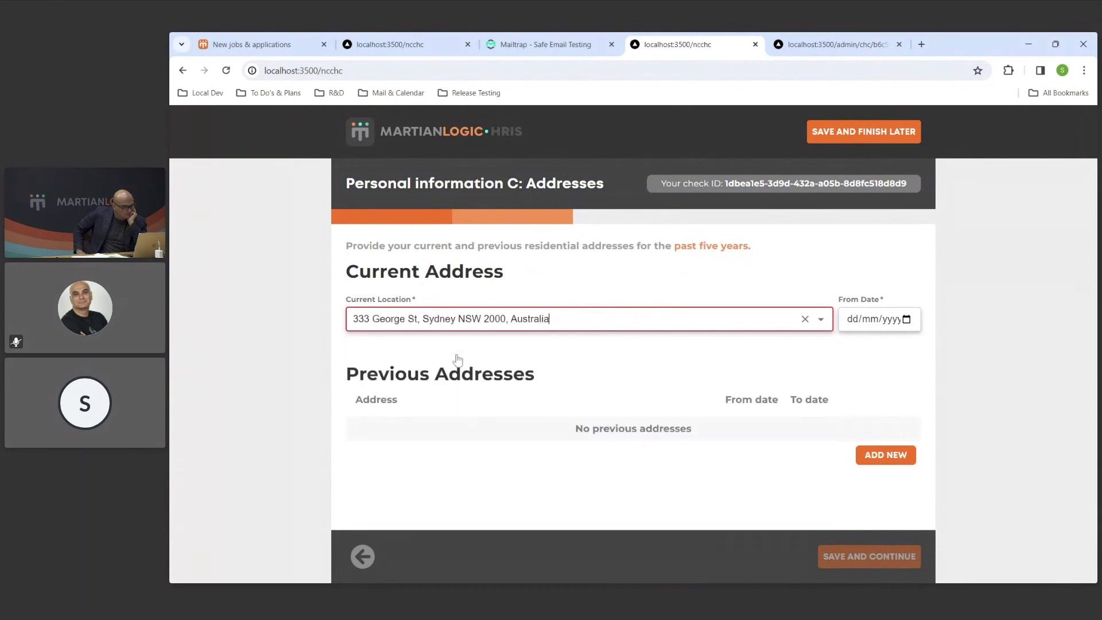
left_click(856, 330)
type("220219")
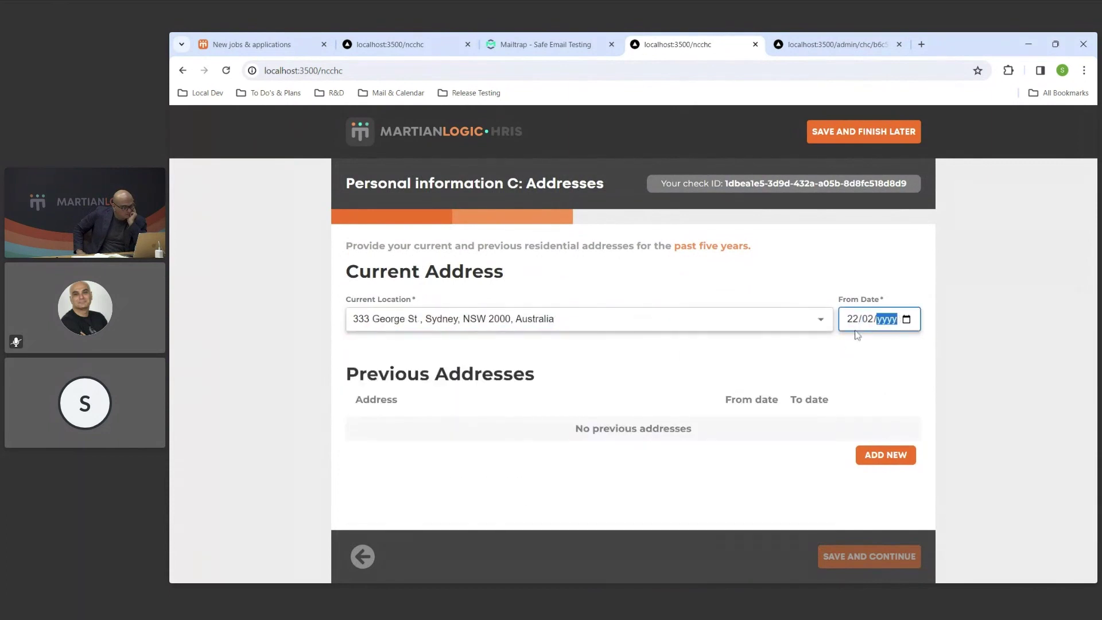
Save the addresses and bring up the passport status options on the Documentation step.
left_click(866, 551)
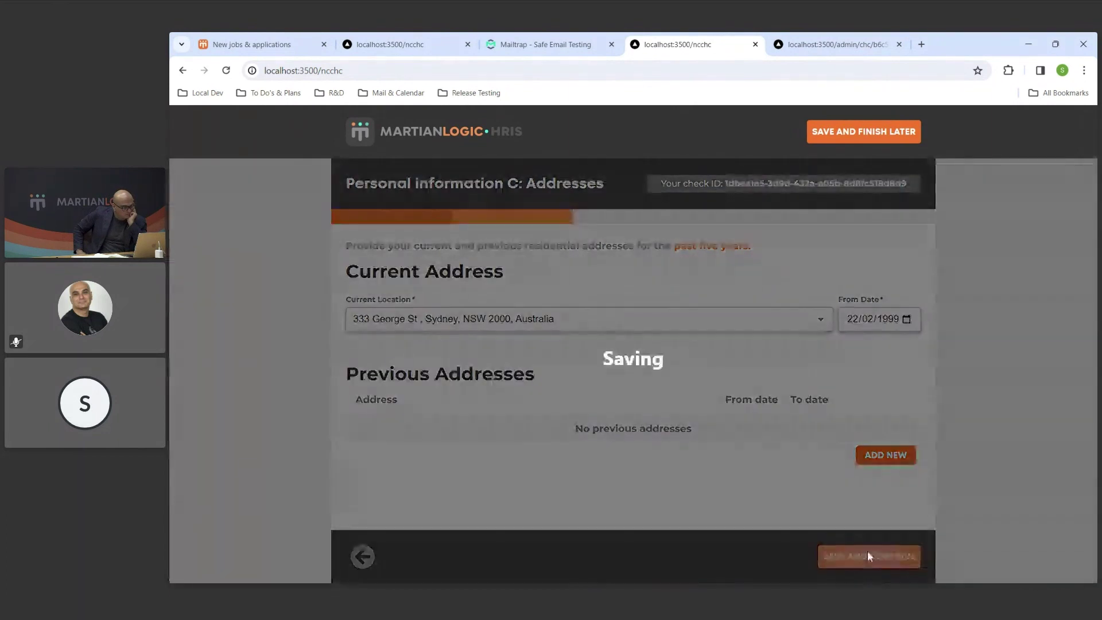
left_click(876, 551)
left_click(791, 301)
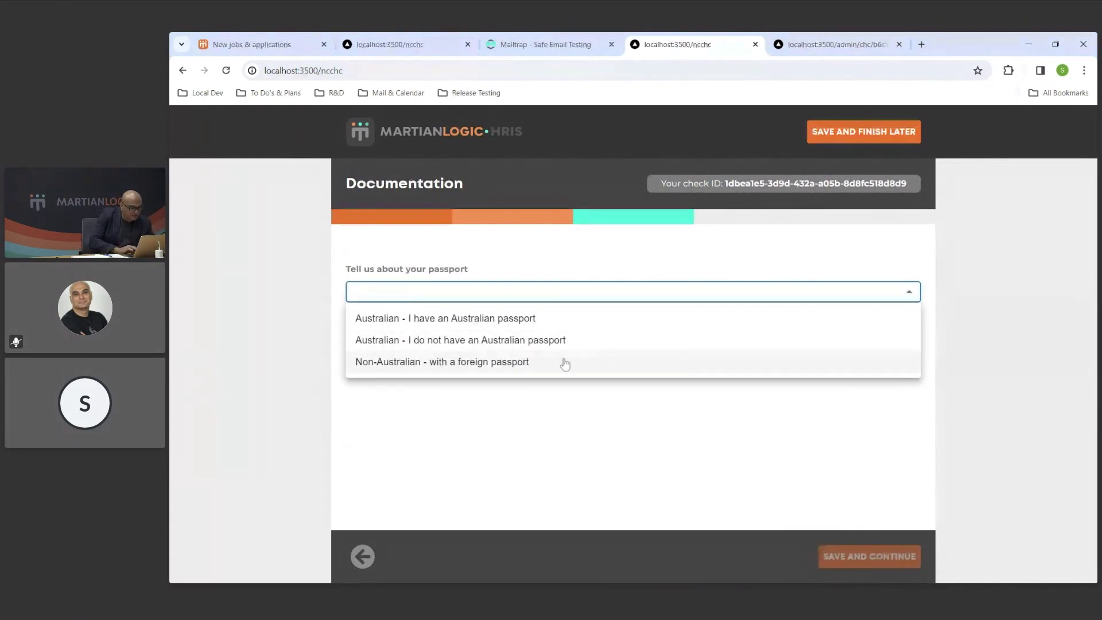
Answer 'Australian - I do not have an Australian passport' and save the passport question.
left_click(603, 343)
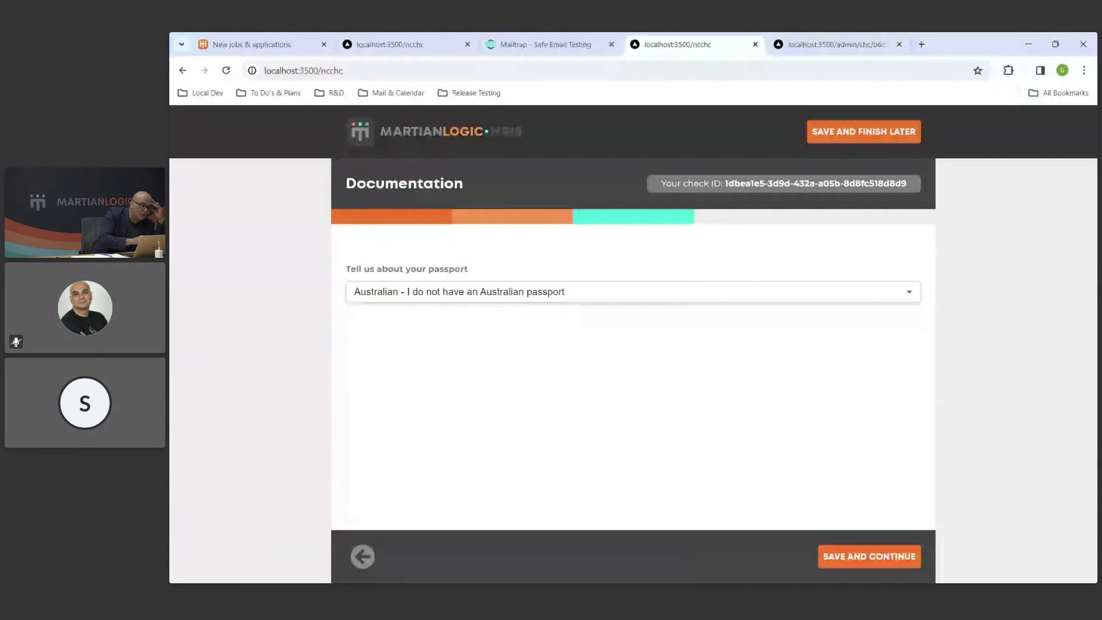
left_click(858, 563)
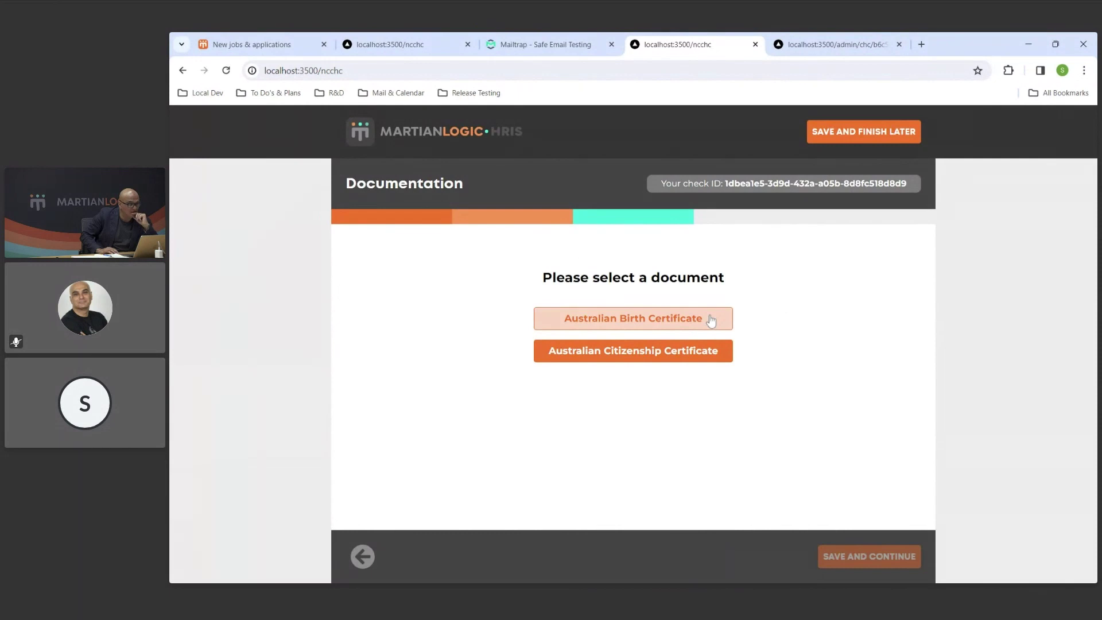
Choose Australian Birth Certificate, enter the family and given names, and set state NSW.
left_click(711, 321)
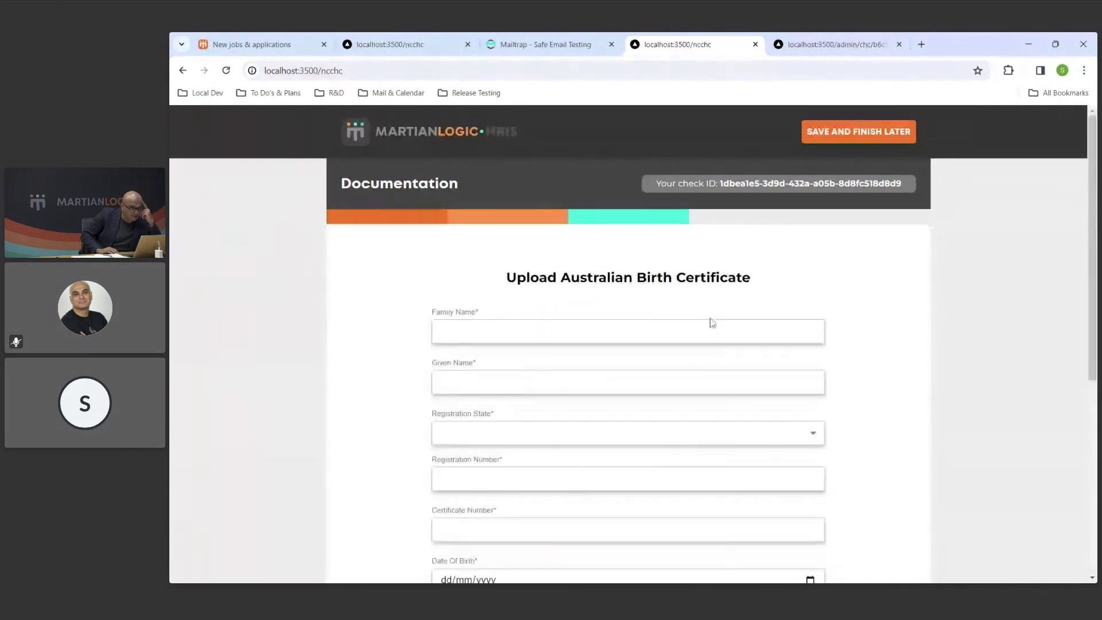
left_click(713, 323)
left_click_drag(730, 278, 636, 278)
left_click(591, 338)
type("Smith")
key("Tab")
type("John")
left_click(526, 433)
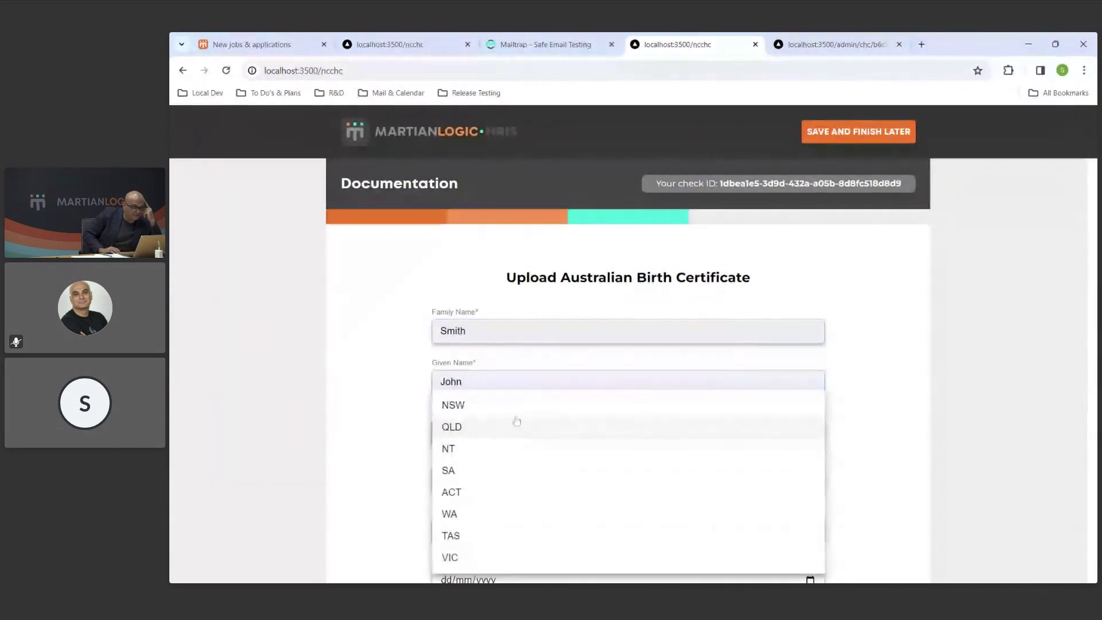
left_click(512, 403)
Fill in registration and certificate numbers, birth date 11/11/2000 and registration date 20/02/2020.
scroll(475, 439, "down", 1)
left_click(475, 426)
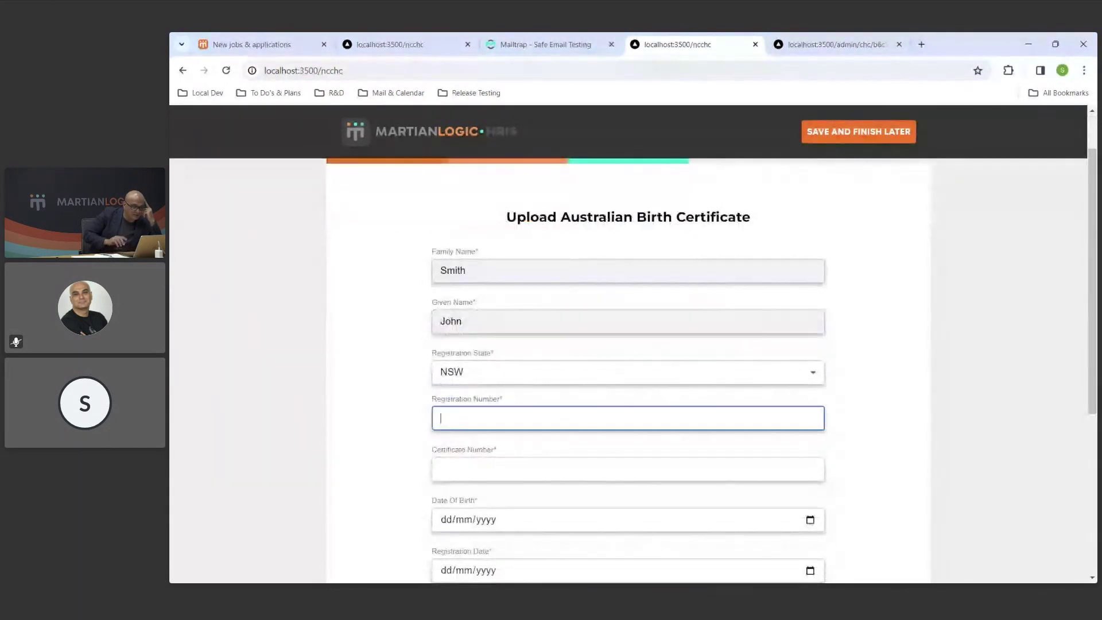
type("R")
key("Tab")
type("C")
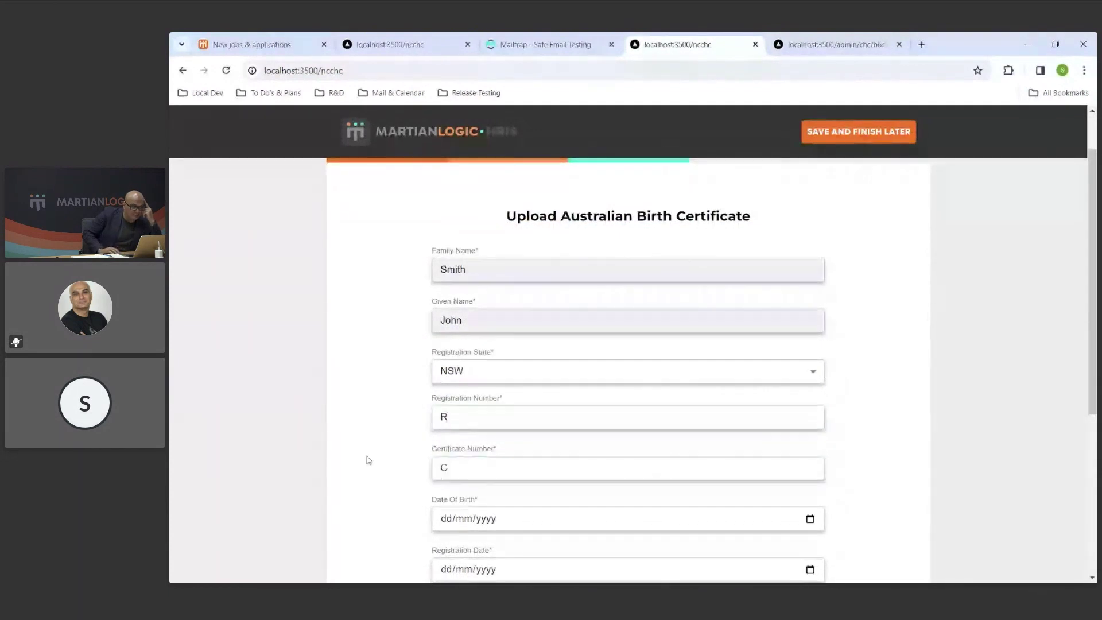
scroll(450, 423, "down", 2)
left_click(453, 400)
type("11/1")
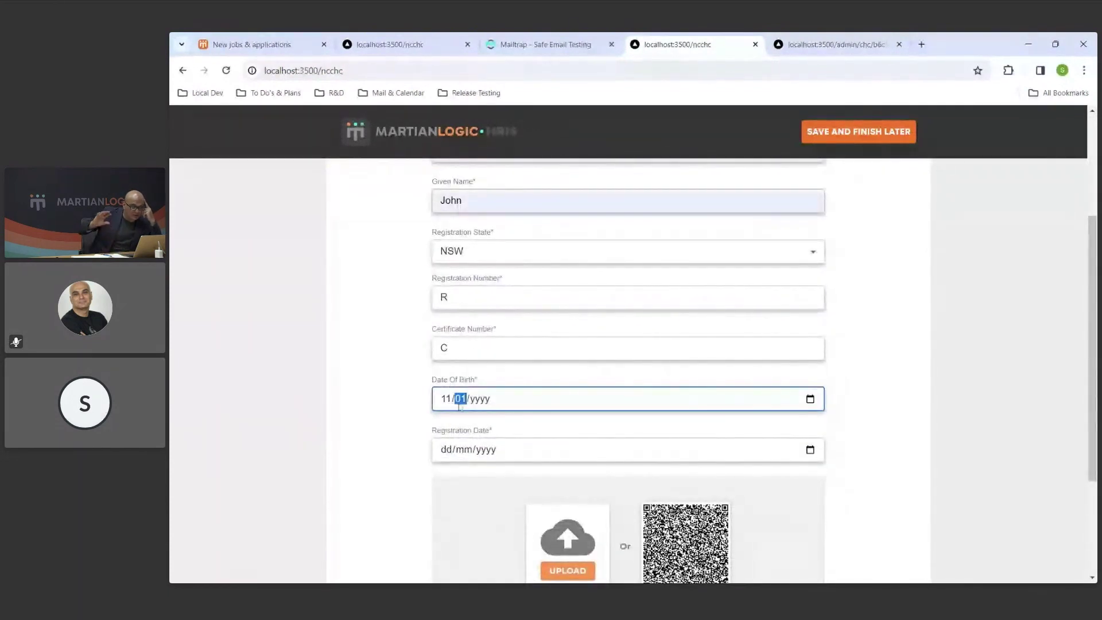
type("1/2000")
key("Tab")
type("20/02/2020")
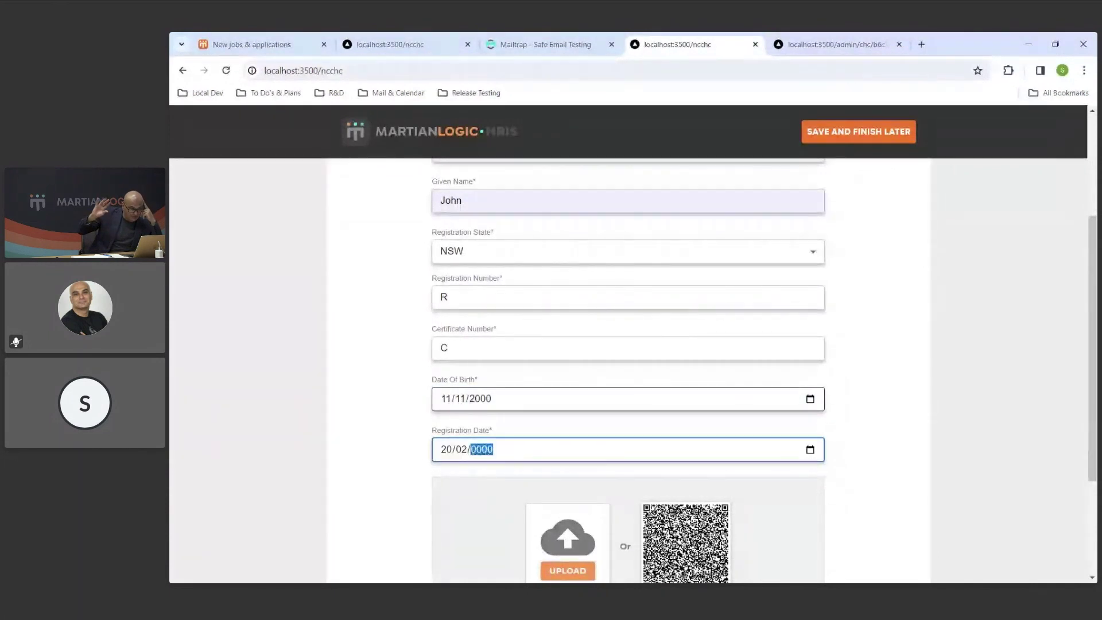
left_click(334, 481)
Attach birthcert.png, verify the birth certificate, and save it.
scroll(335, 481, "down", 3)
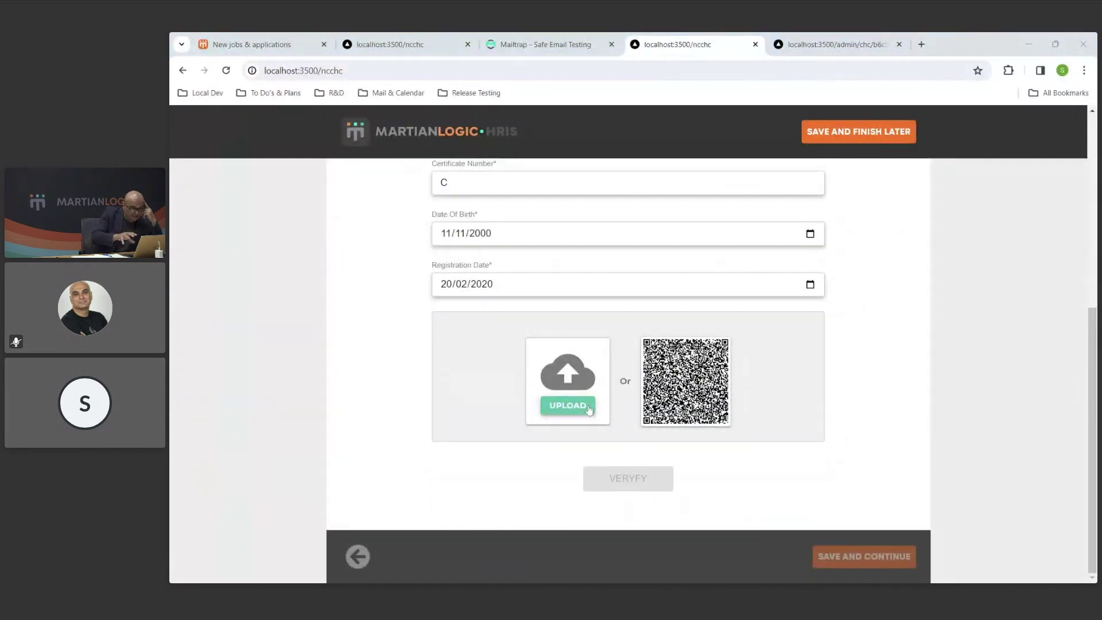
left_click(588, 409)
left_click(632, 482)
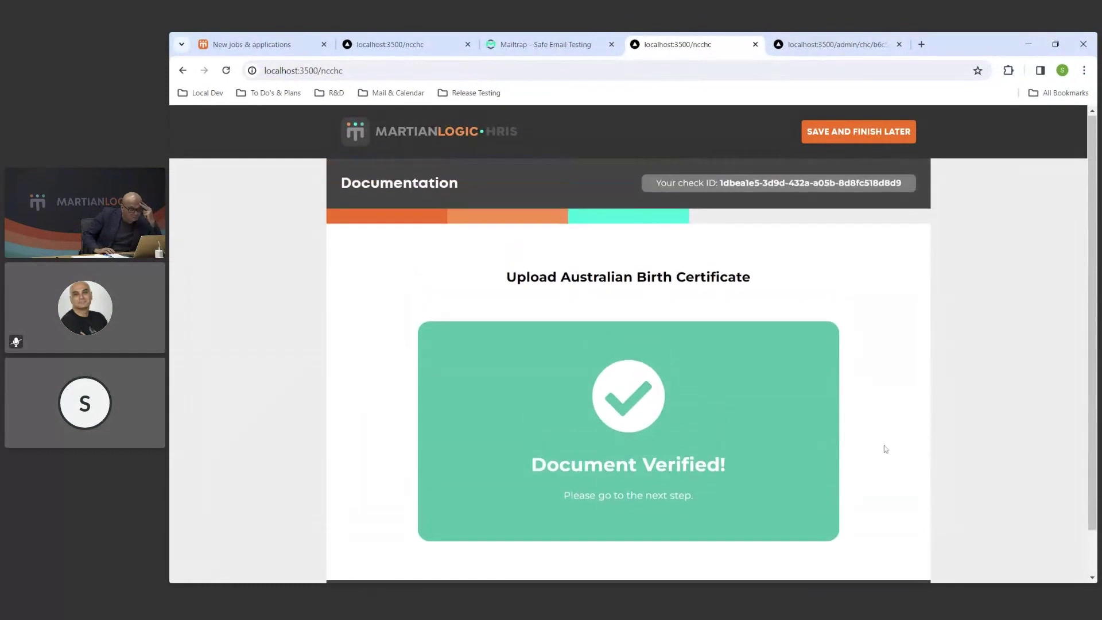
scroll(883, 445, "down", 2)
left_click(898, 556)
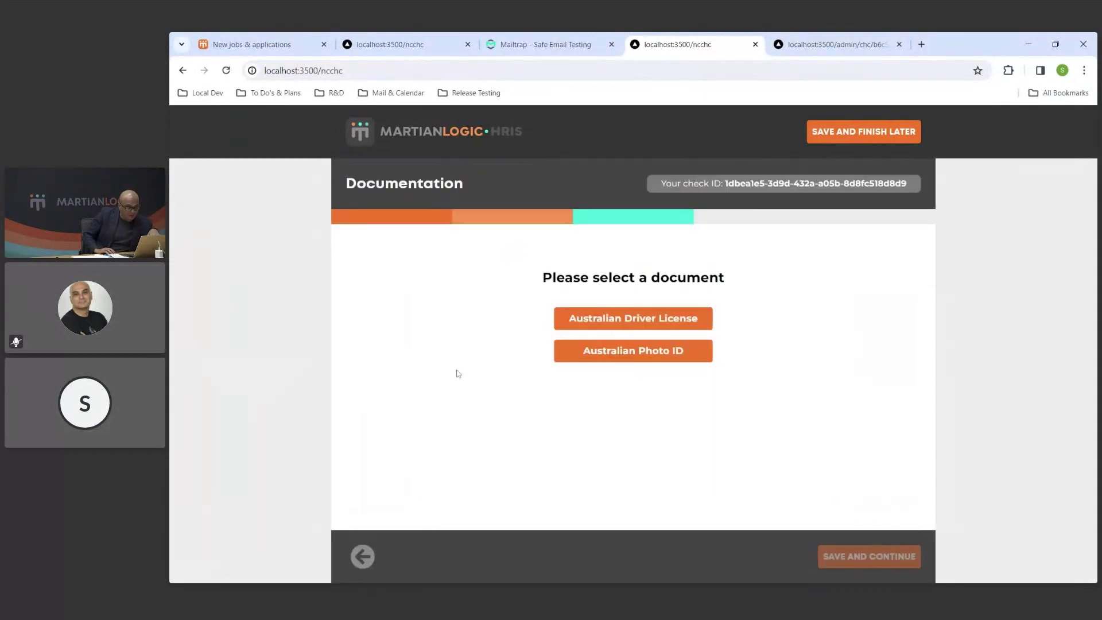